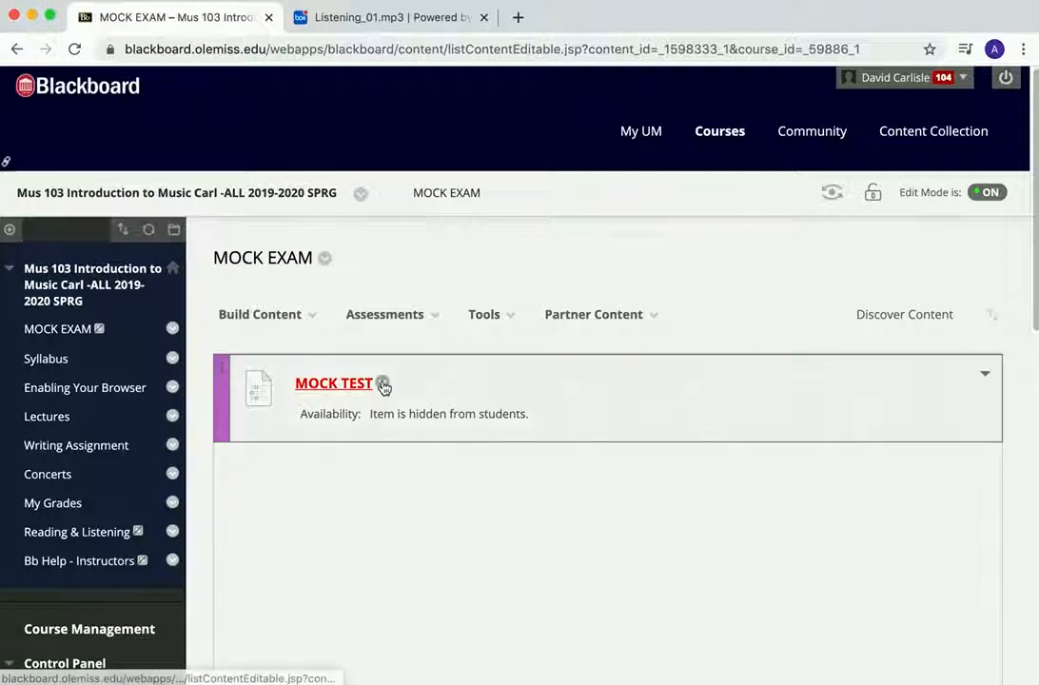
Step: Open MOCK TEST for editing and look over its question sets
{"action": "left_click", "coordinate": [382, 384]}
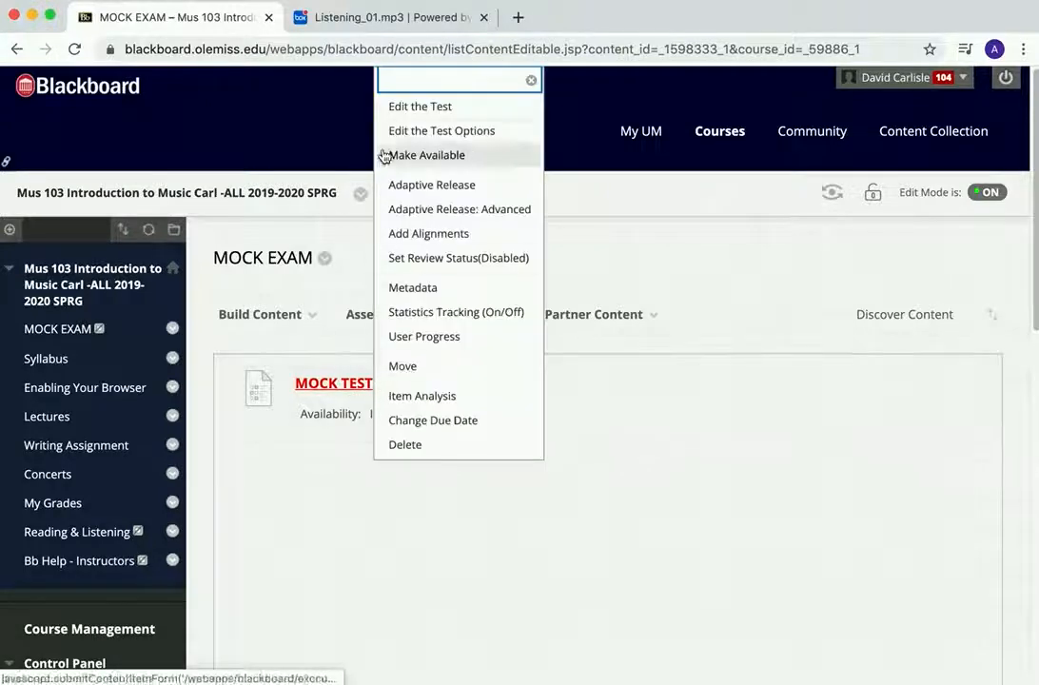
{"action": "left_click", "coordinate": [412, 108]}
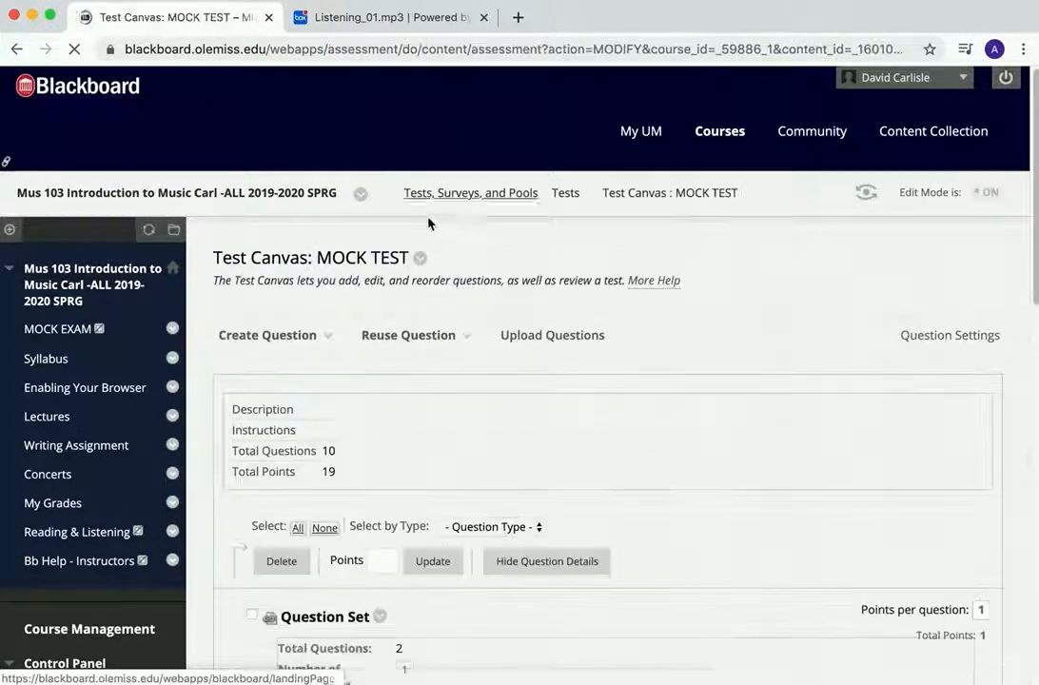
{"action": "scroll", "coordinate": [438, 233], "scroll_direction": "down", "scroll_amount": 5}
{"action": "scroll", "coordinate": [431, 234], "scroll_direction": "down", "scroll_amount": 10}
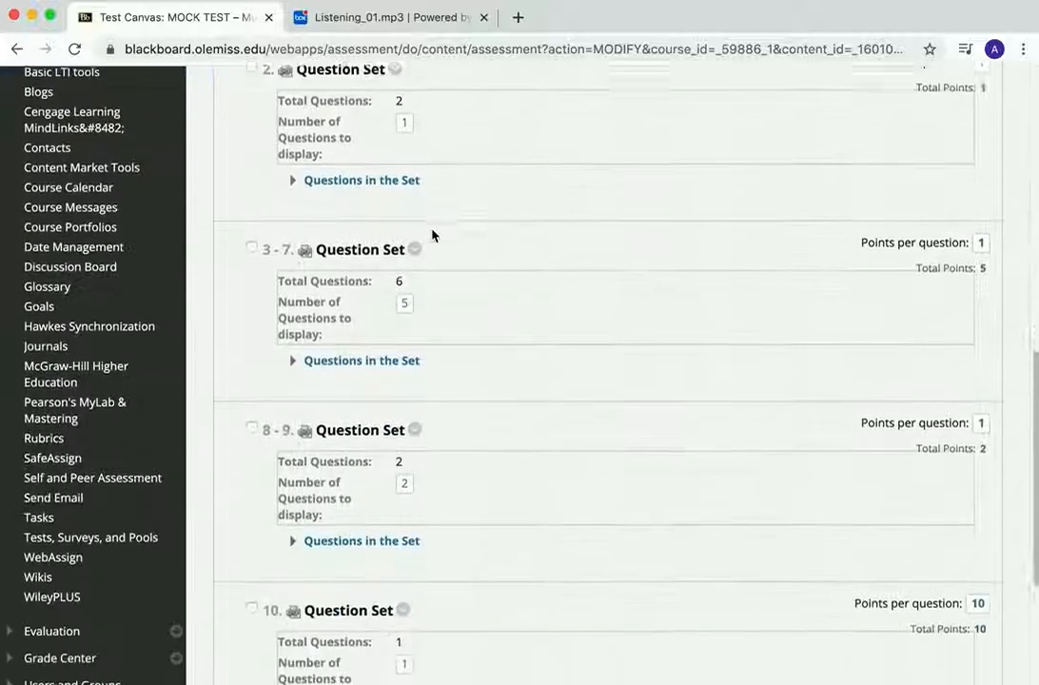
{"action": "scroll", "coordinate": [431, 235], "scroll_direction": "up", "scroll_amount": 15}
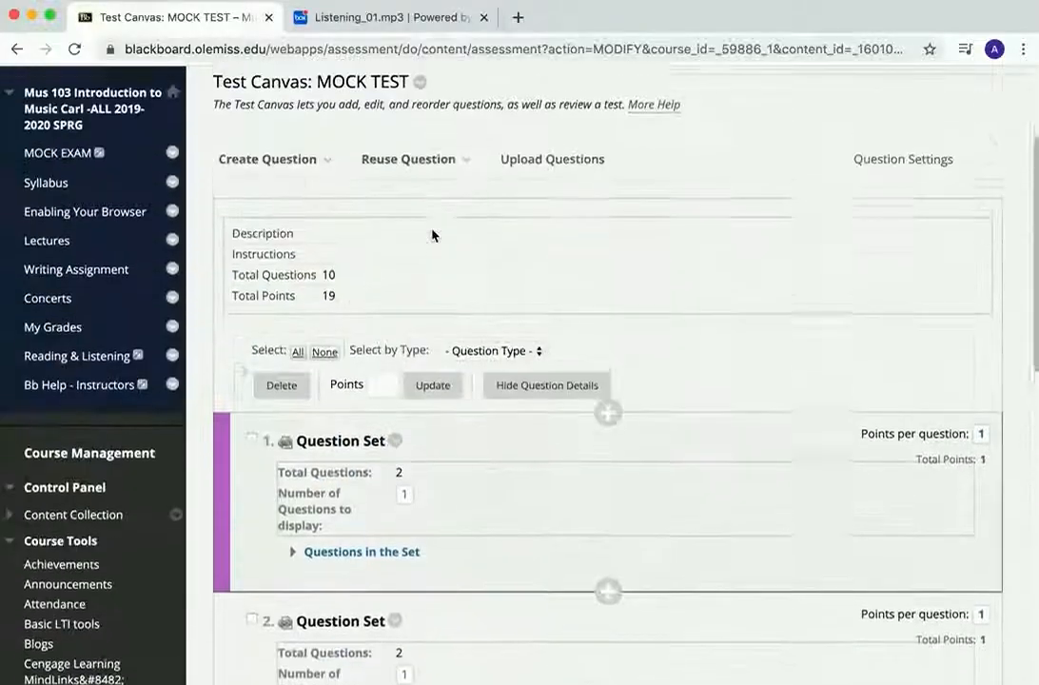
Step: Show the test's options for creating new questions and reusing existing ones
{"action": "left_click", "coordinate": [298, 303]}
{"action": "left_click", "coordinate": [412, 302]}
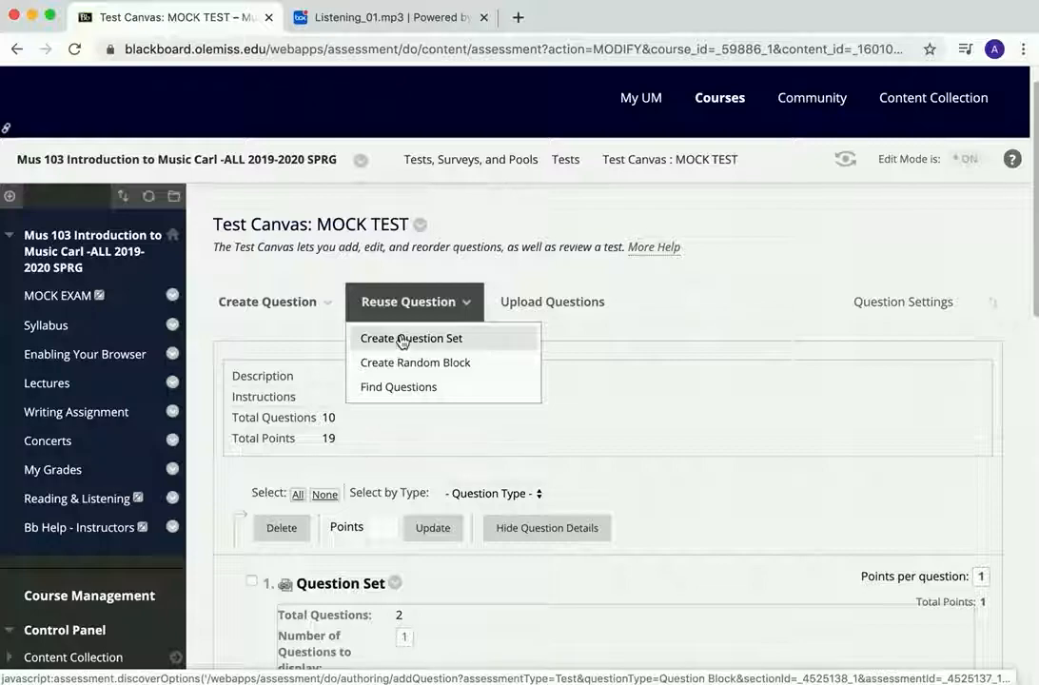
{"action": "left_click", "coordinate": [619, 269]}
Step: Expand the second question set to view its questions and point settings
{"action": "scroll", "coordinate": [619, 269], "scroll_direction": "down", "scroll_amount": 10}
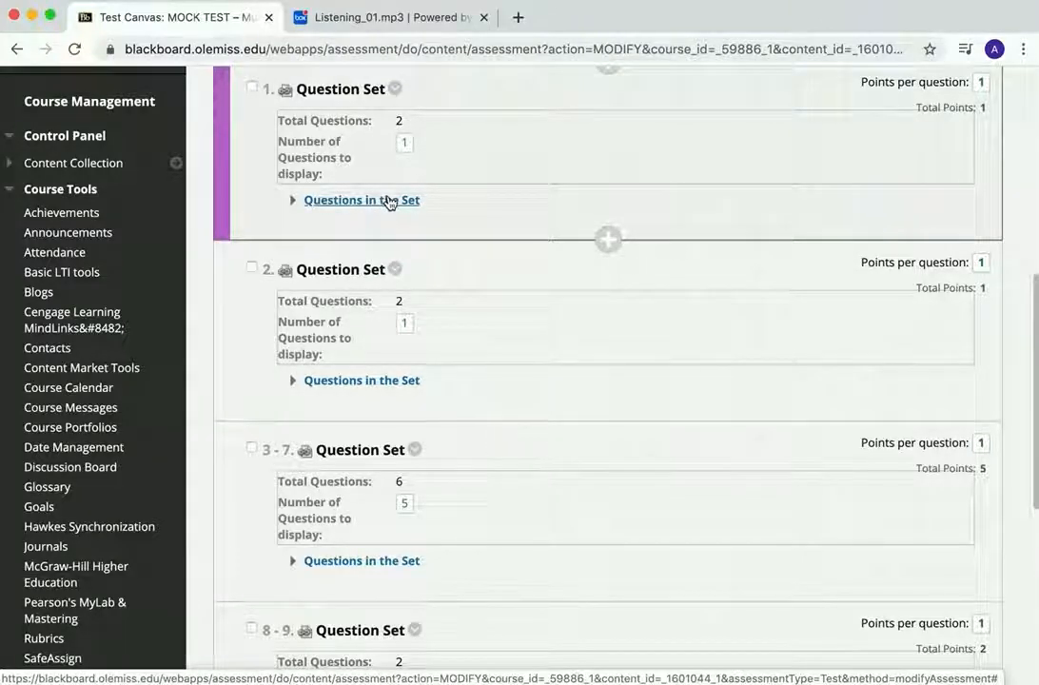
{"action": "left_click", "coordinate": [343, 380]}
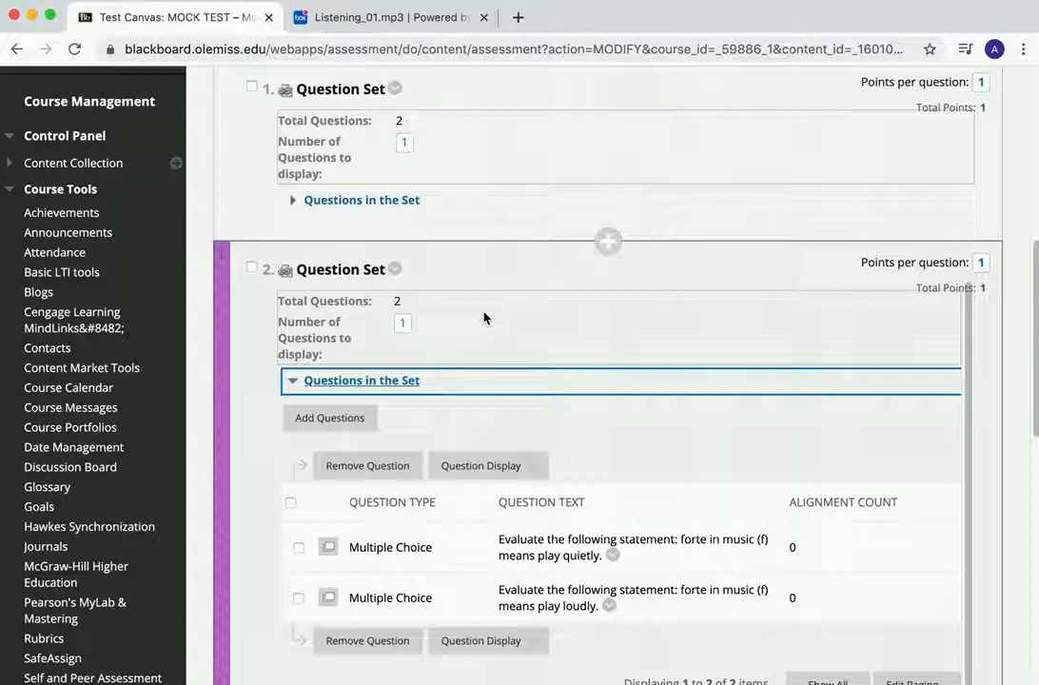
{"action": "scroll", "coordinate": [484, 318], "scroll_direction": "down", "scroll_amount": 1}
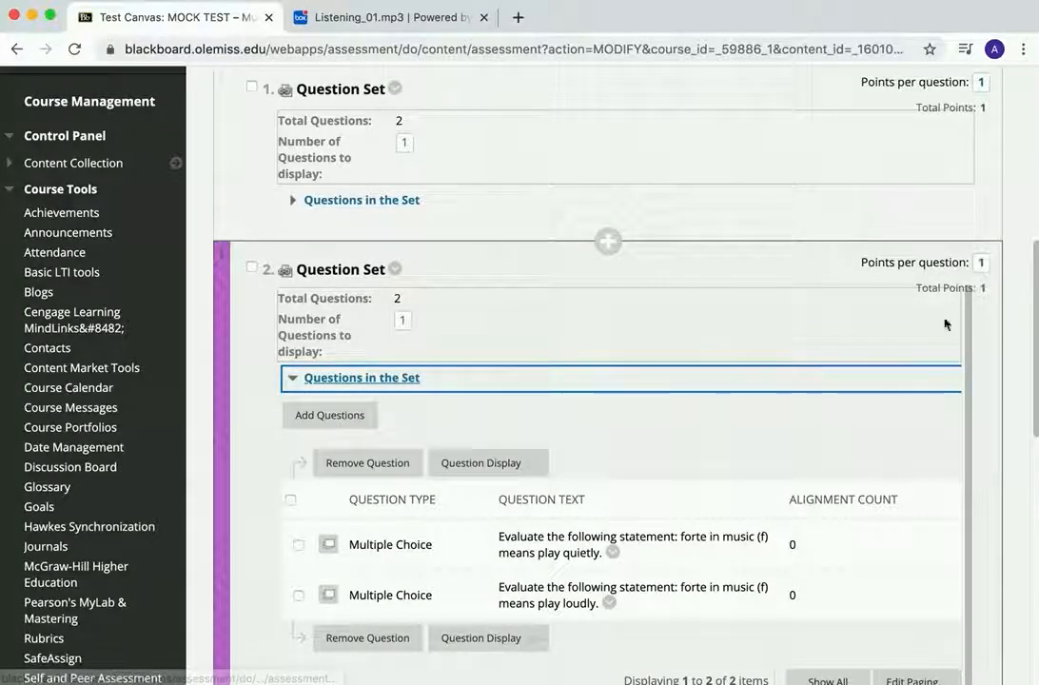
{"action": "left_click", "coordinate": [745, 323]}
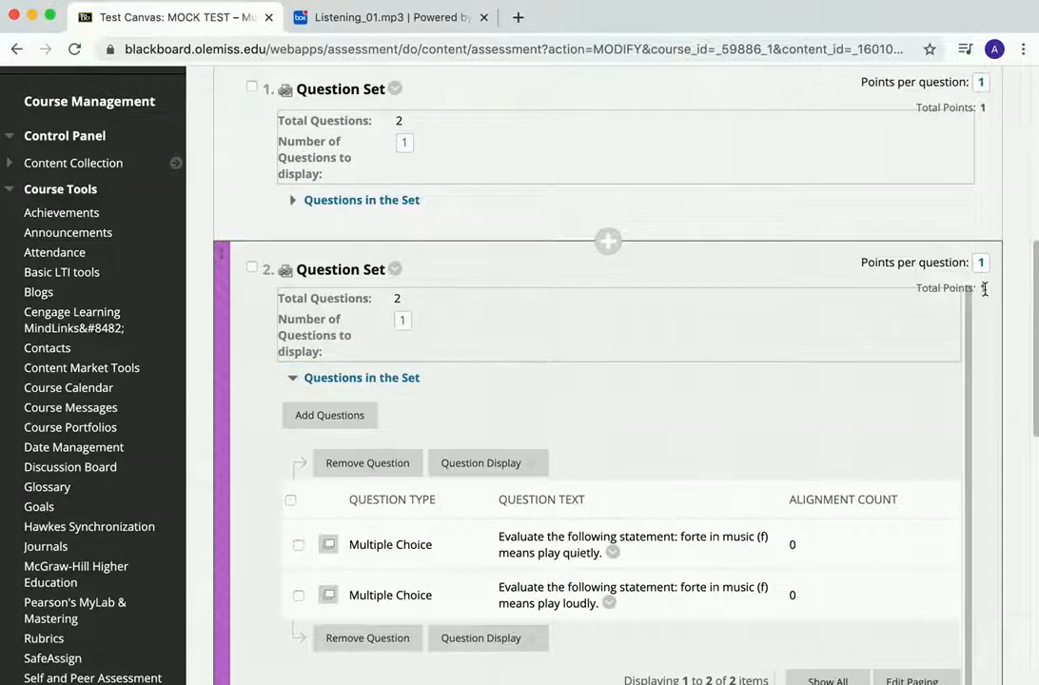
Step: Expand the question set for questions 3-7 and review its multiple choice questions and display count
{"action": "scroll", "coordinate": [707, 311], "scroll_direction": "down", "scroll_amount": 6}
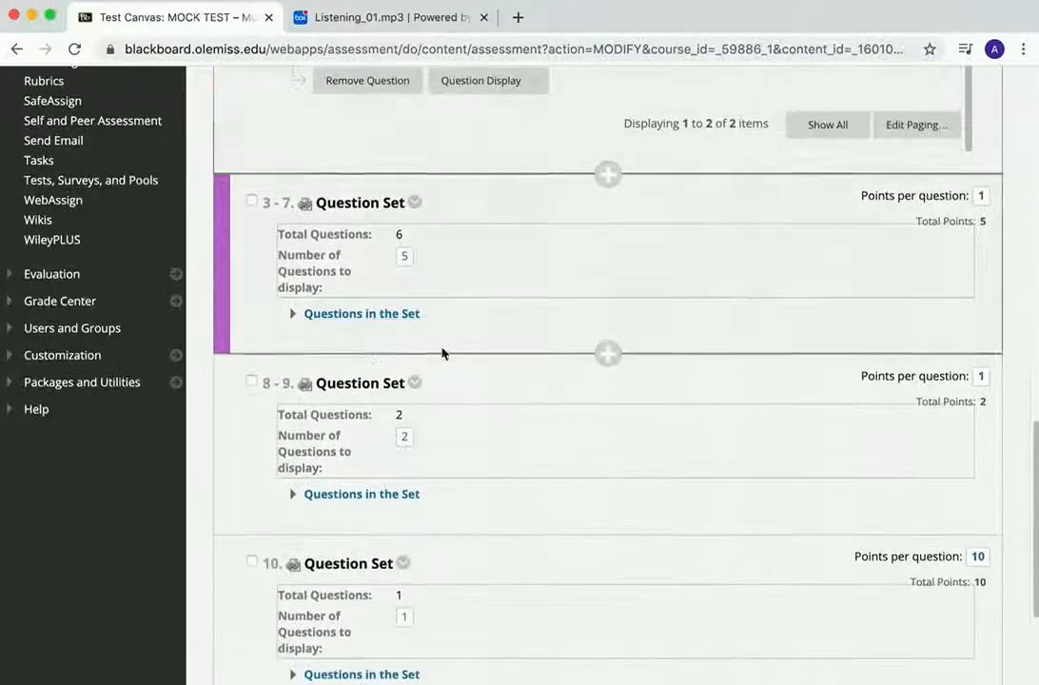
{"action": "left_click", "coordinate": [372, 314]}
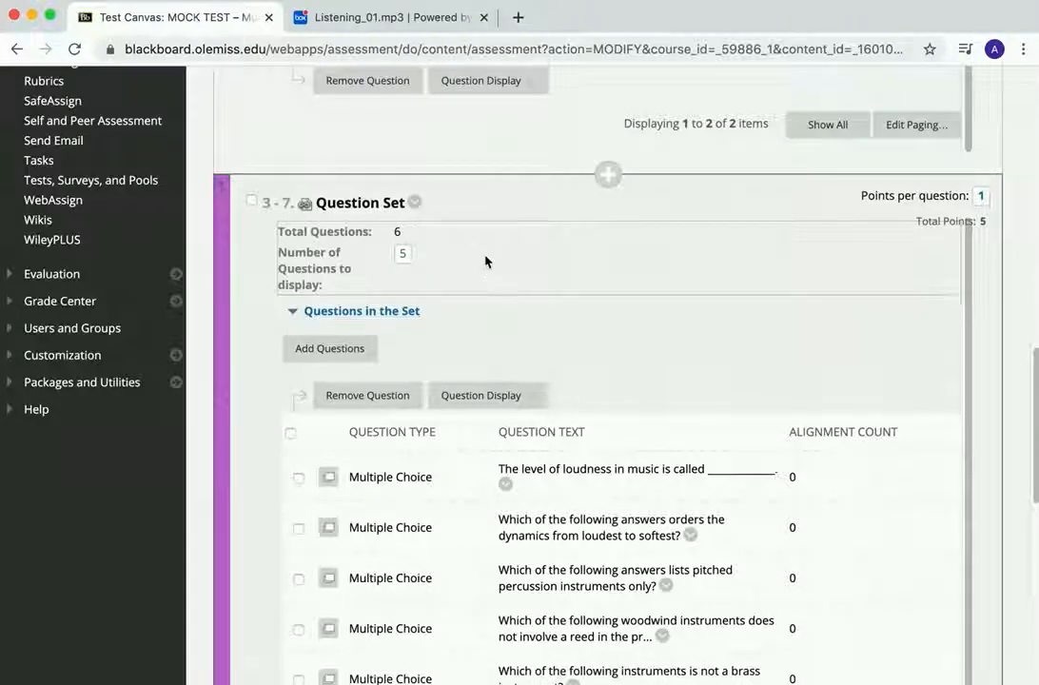
{"action": "left_click", "coordinate": [400, 254]}
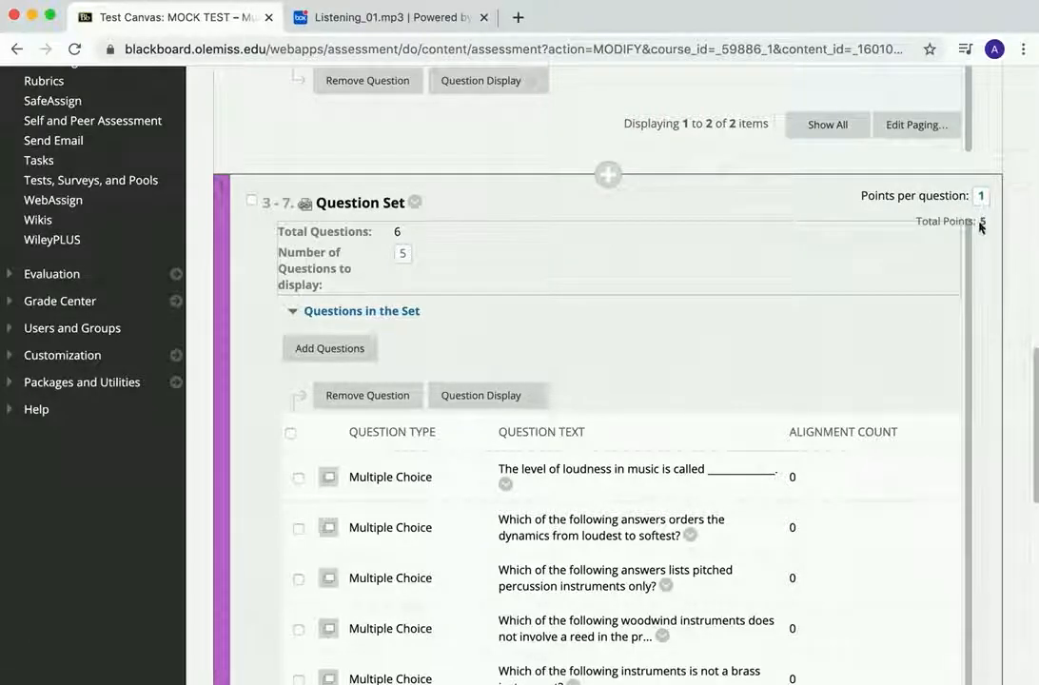
{"action": "scroll", "coordinate": [707, 338], "scroll_direction": "down", "scroll_amount": 5}
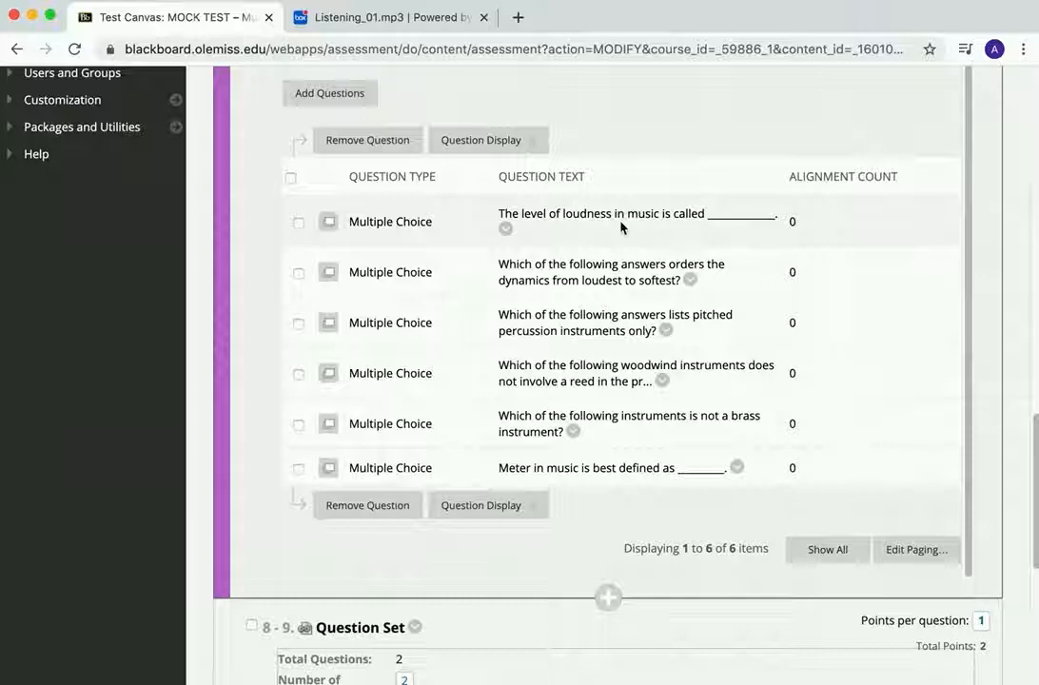
{"action": "left_click", "coordinate": [651, 122]}
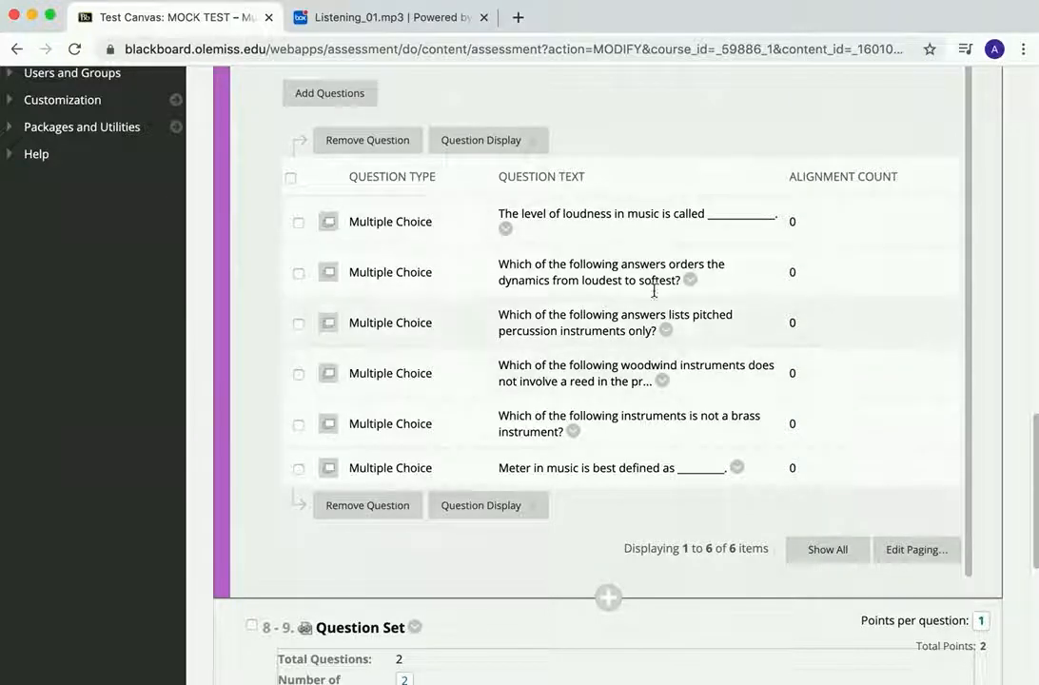
{"action": "scroll", "coordinate": [636, 132], "scroll_direction": "up", "scroll_amount": 1}
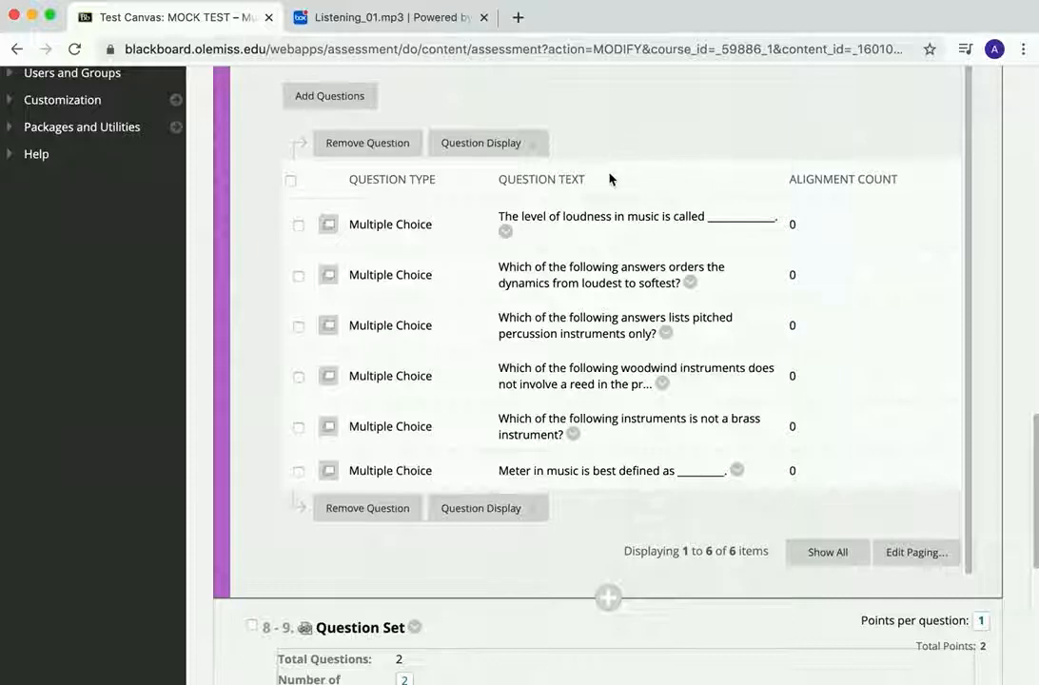
{"action": "scroll", "coordinate": [609, 179], "scroll_direction": "up", "scroll_amount": 3}
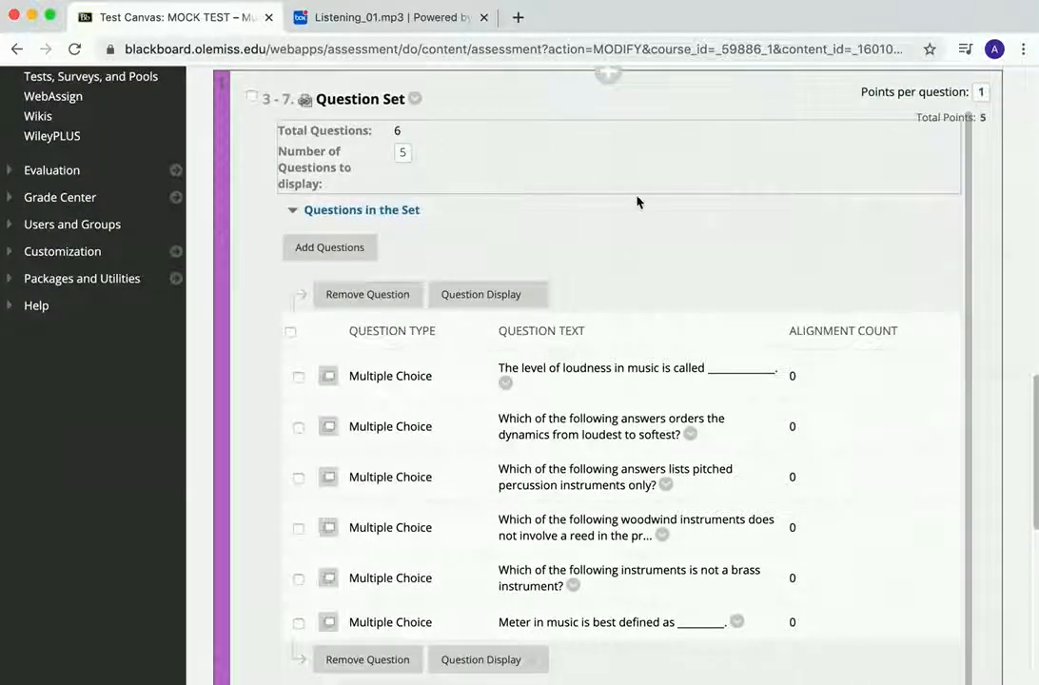
{"action": "scroll", "coordinate": [637, 202], "scroll_direction": "down", "scroll_amount": 1}
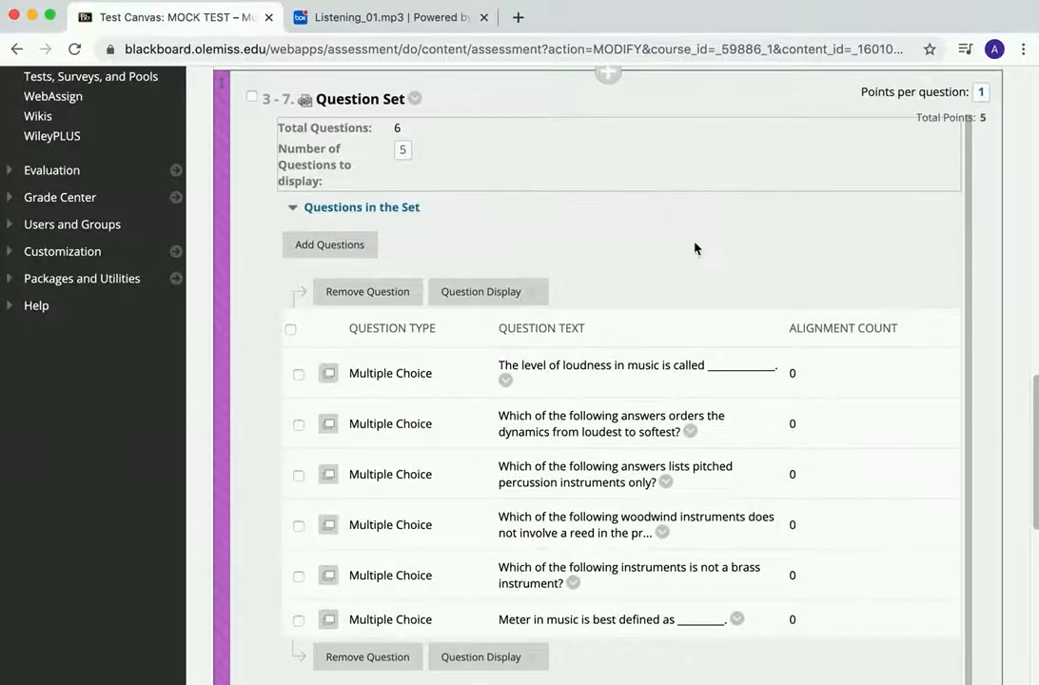
Step: Expand the question set for questions 8-9 and view the details of the Listening #1 composer question
{"action": "scroll", "coordinate": [694, 248], "scroll_direction": "down", "scroll_amount": 10}
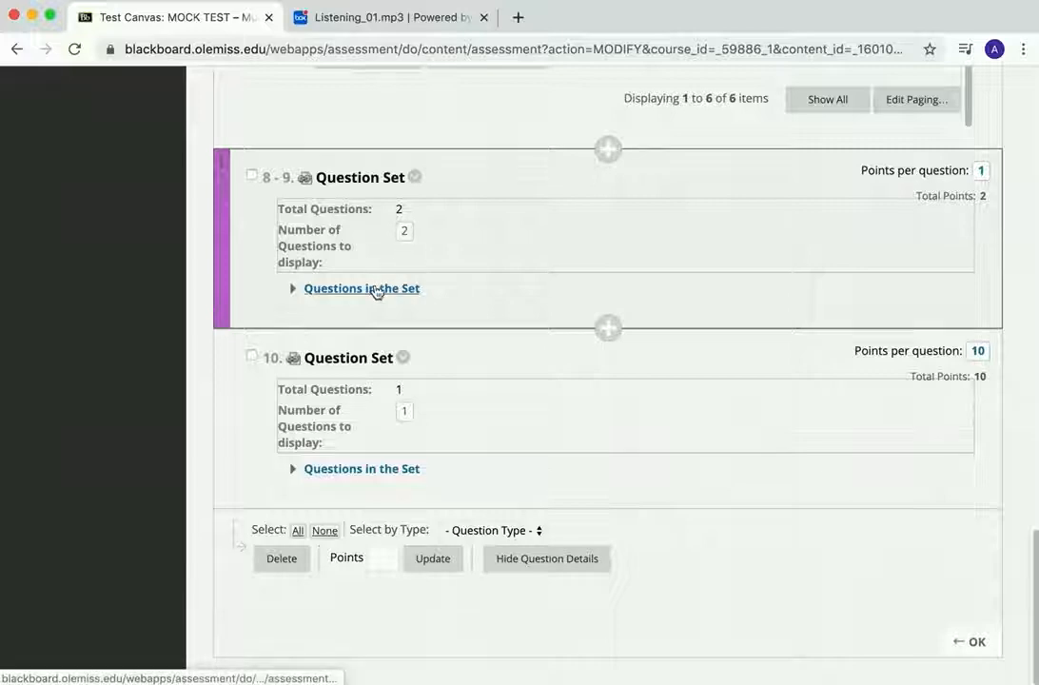
{"action": "left_click", "coordinate": [375, 289]}
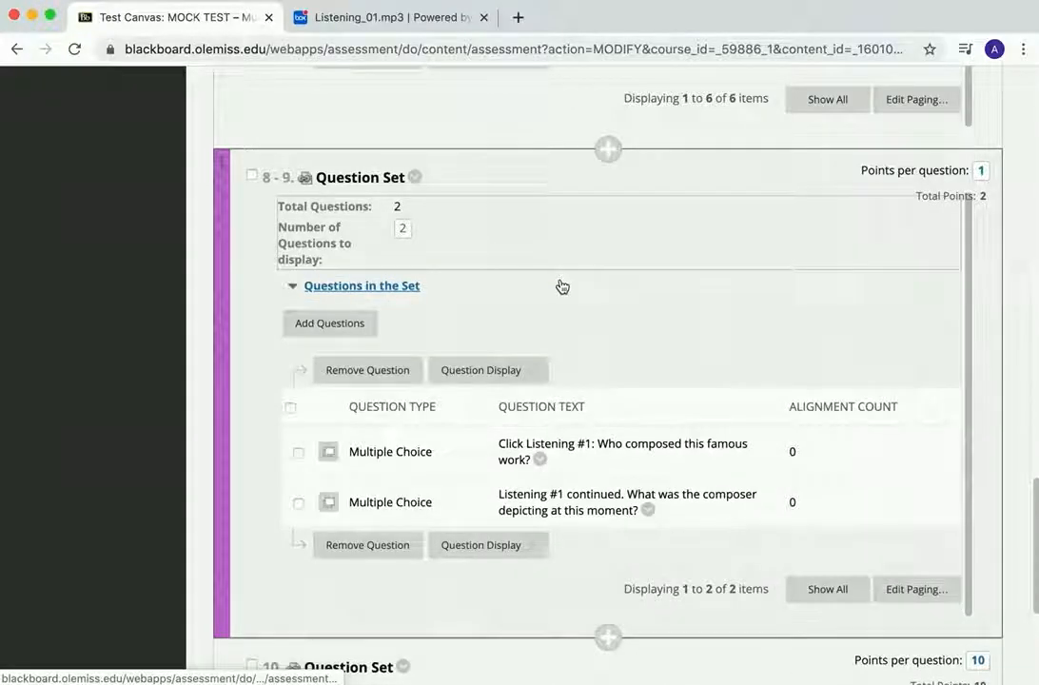
{"action": "left_click", "coordinate": [329, 453]}
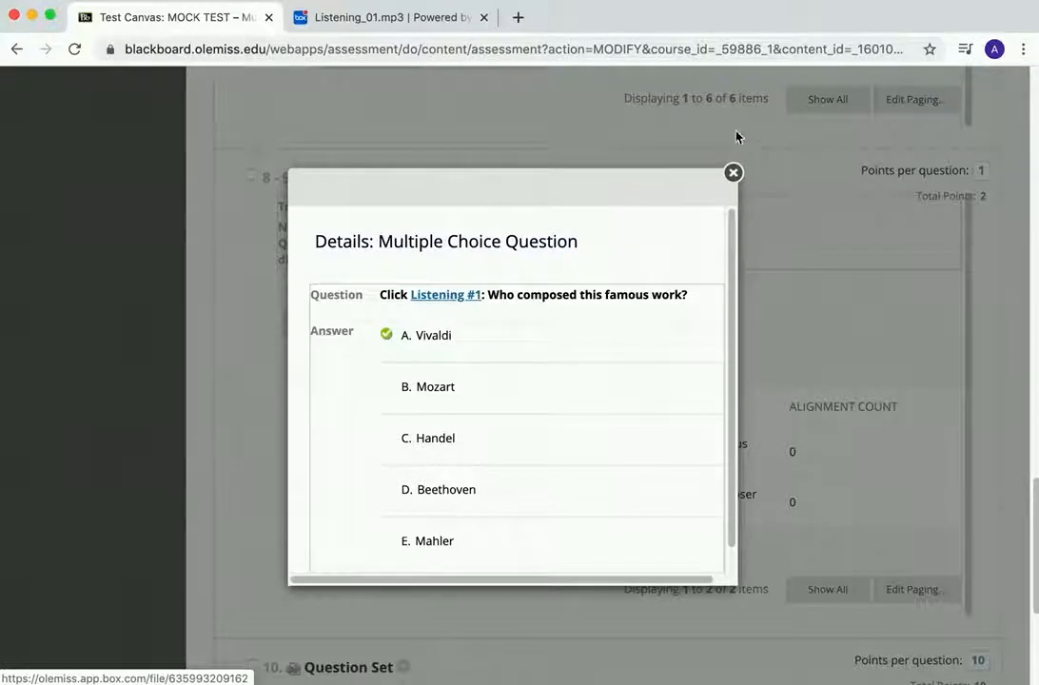
{"action": "left_click", "coordinate": [732, 172]}
Step: Expand the question set for question 10, which holds the Baroque essay, and delete that set from the test
{"action": "scroll", "coordinate": [466, 311], "scroll_direction": "down", "scroll_amount": 5}
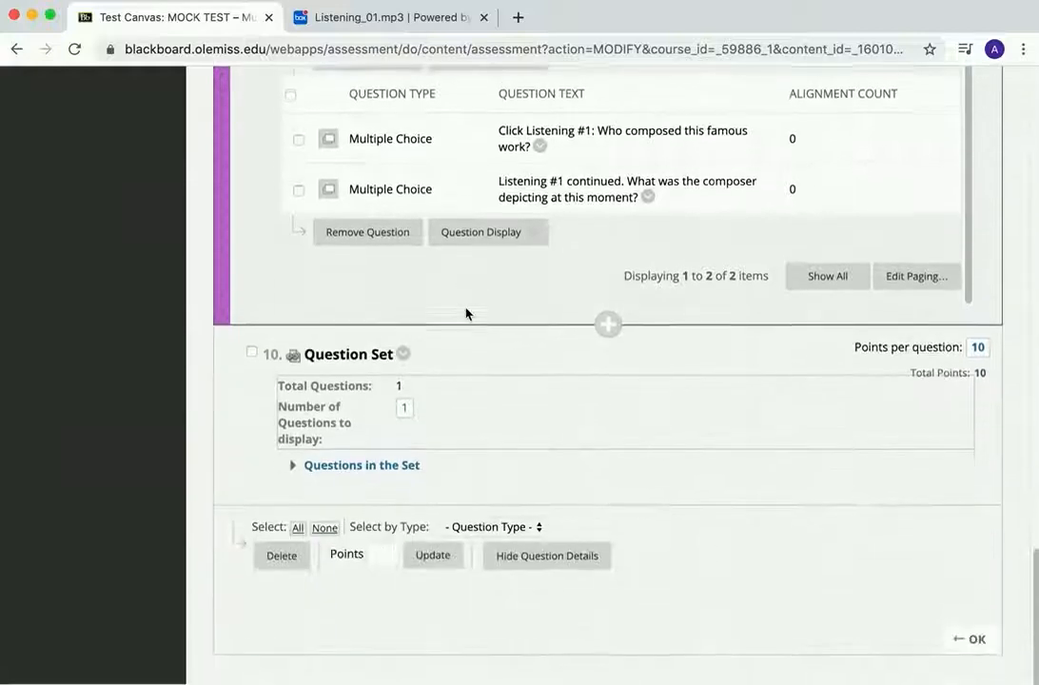
{"action": "left_click", "coordinate": [343, 470]}
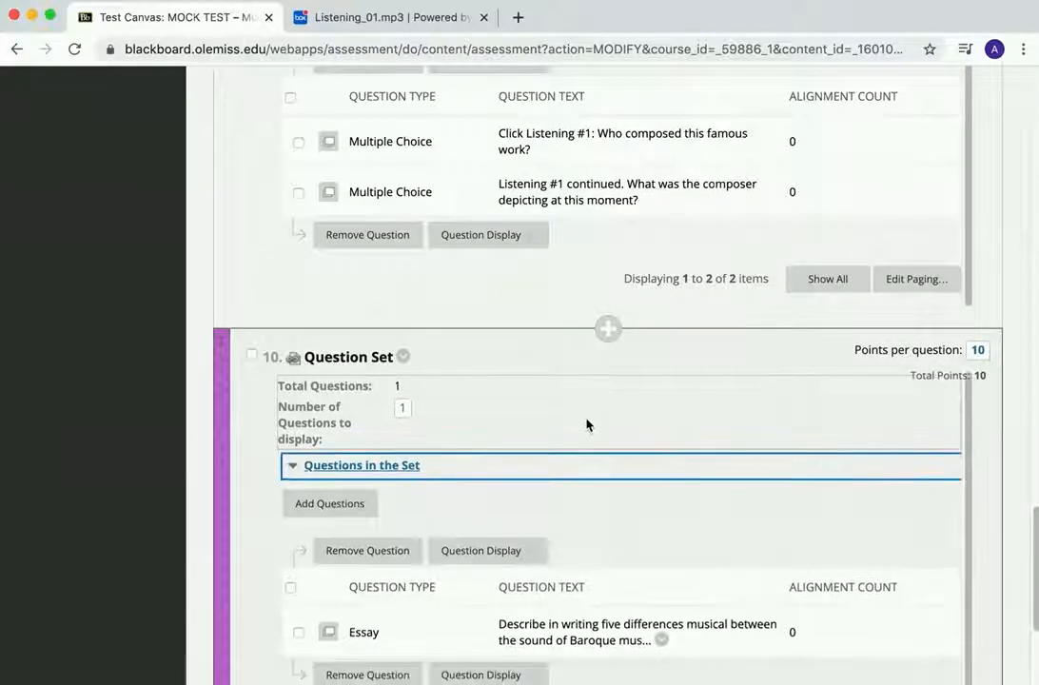
{"action": "scroll", "coordinate": [586, 425], "scroll_direction": "down", "scroll_amount": 3}
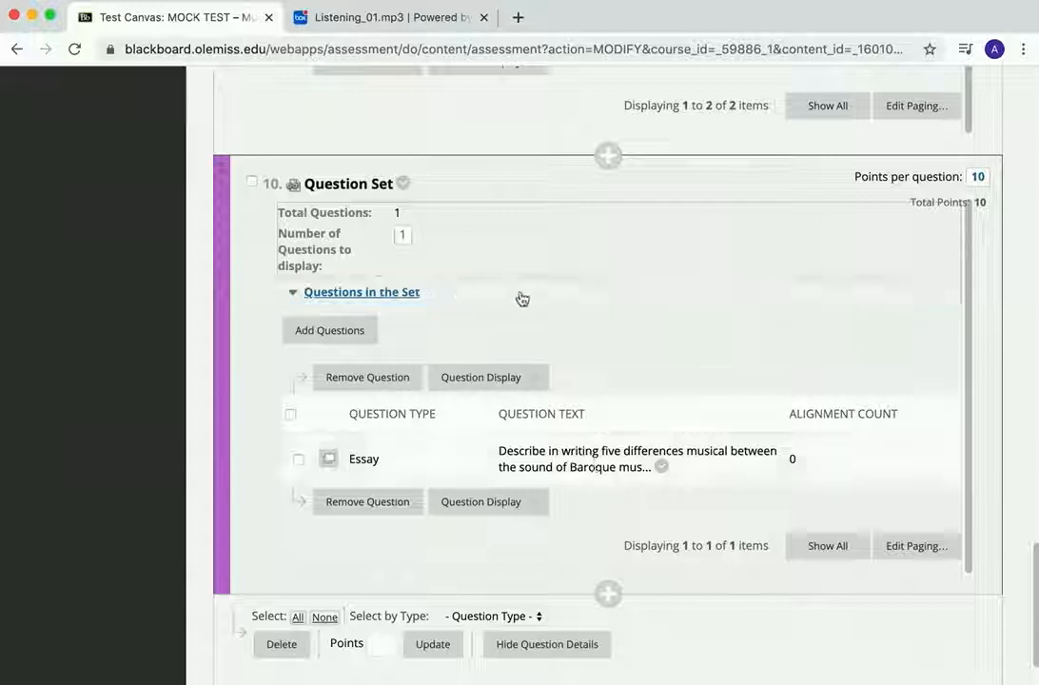
{"action": "left_click", "coordinate": [252, 183]}
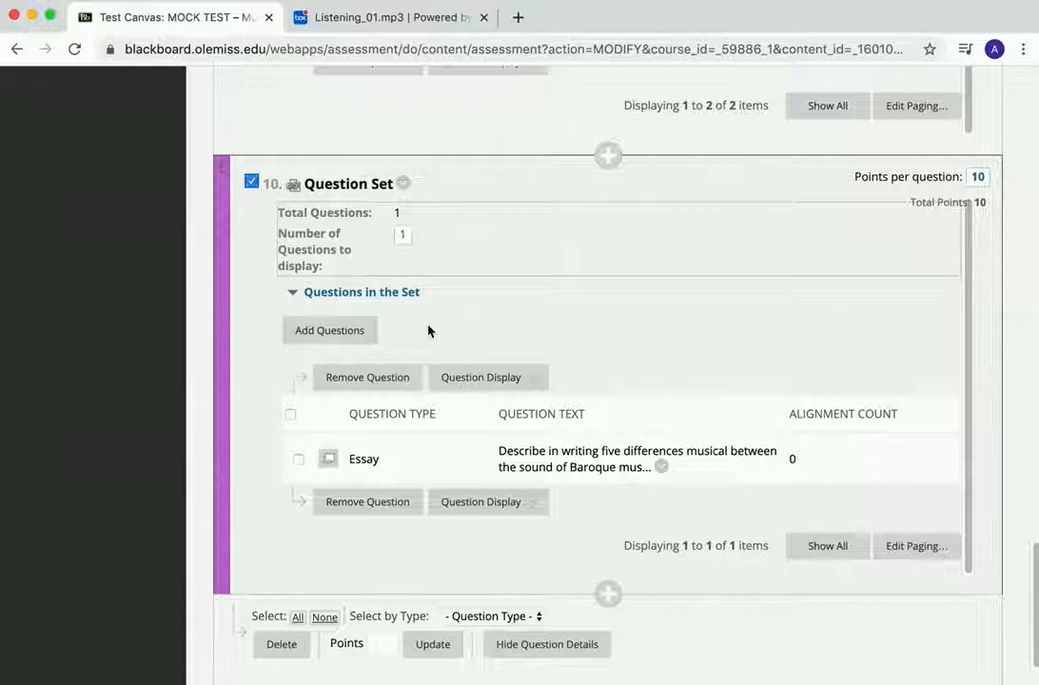
{"action": "left_click", "coordinate": [282, 646]}
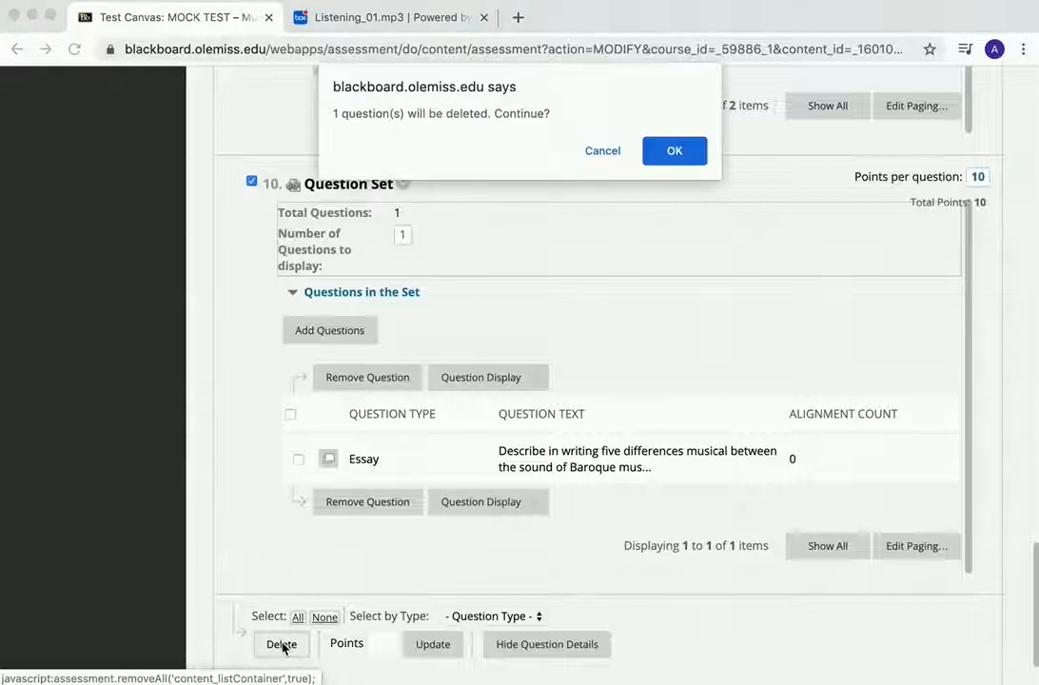
{"action": "left_click", "coordinate": [686, 149]}
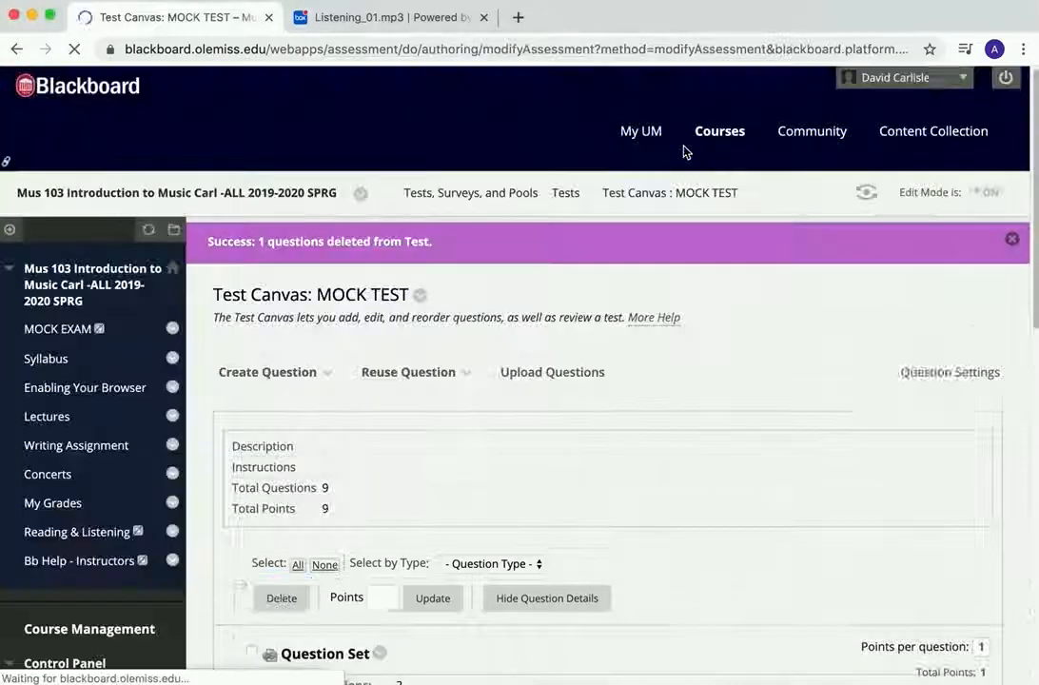
Step: Review the points of the remaining question sets and finish editing the test to return to the MOCK EXAM page
{"action": "scroll", "coordinate": [621, 410], "scroll_direction": "down", "scroll_amount": 6}
{"action": "scroll", "coordinate": [608, 418], "scroll_direction": "up", "scroll_amount": 3}
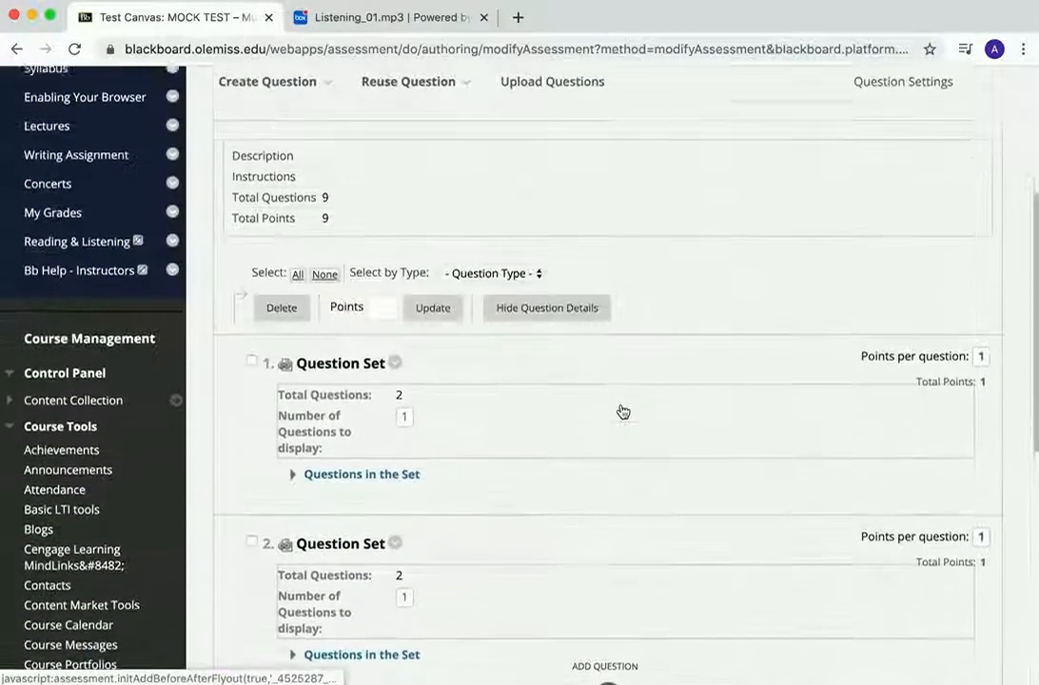
{"action": "scroll", "coordinate": [813, 332], "scroll_direction": "down", "scroll_amount": 3}
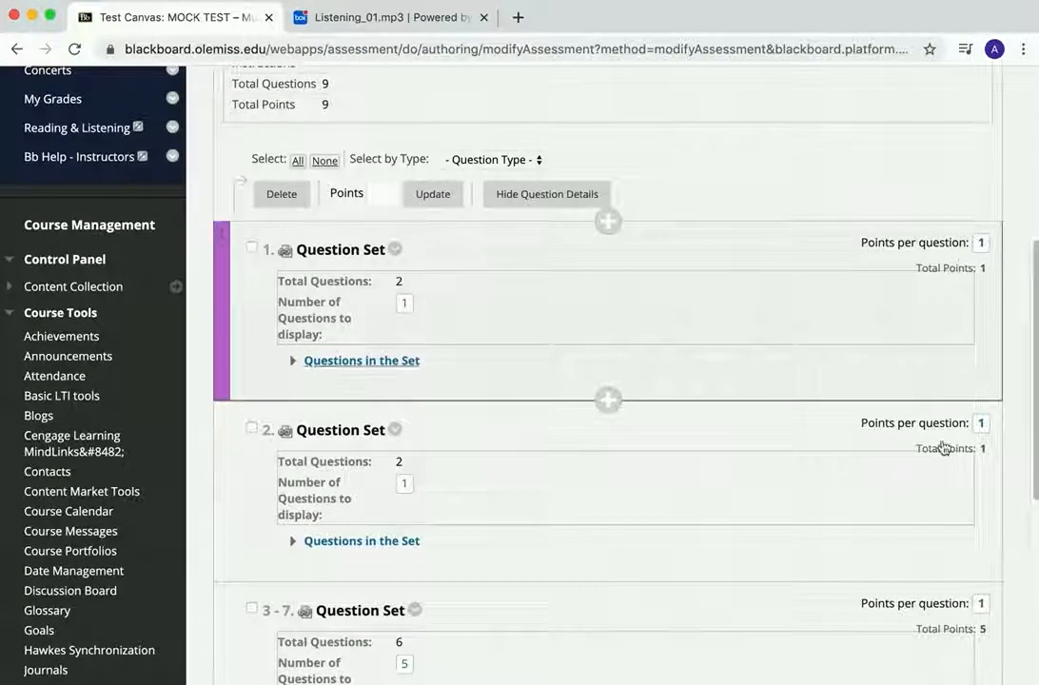
{"action": "scroll", "coordinate": [944, 456], "scroll_direction": "down", "scroll_amount": 7}
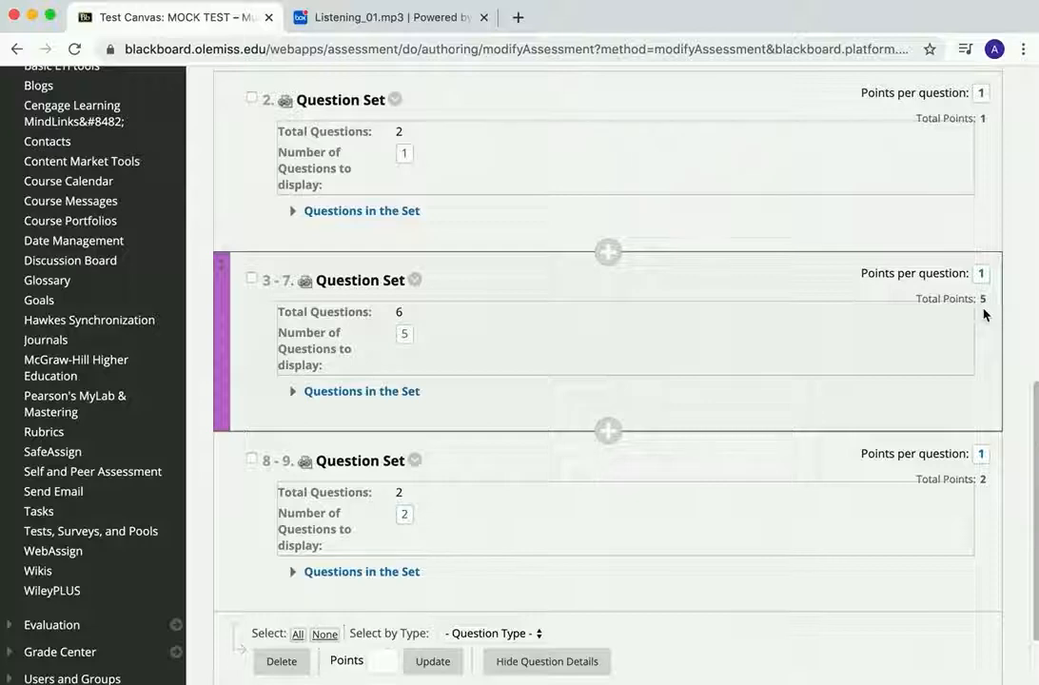
{"action": "scroll", "coordinate": [982, 311], "scroll_direction": "down", "scroll_amount": 2}
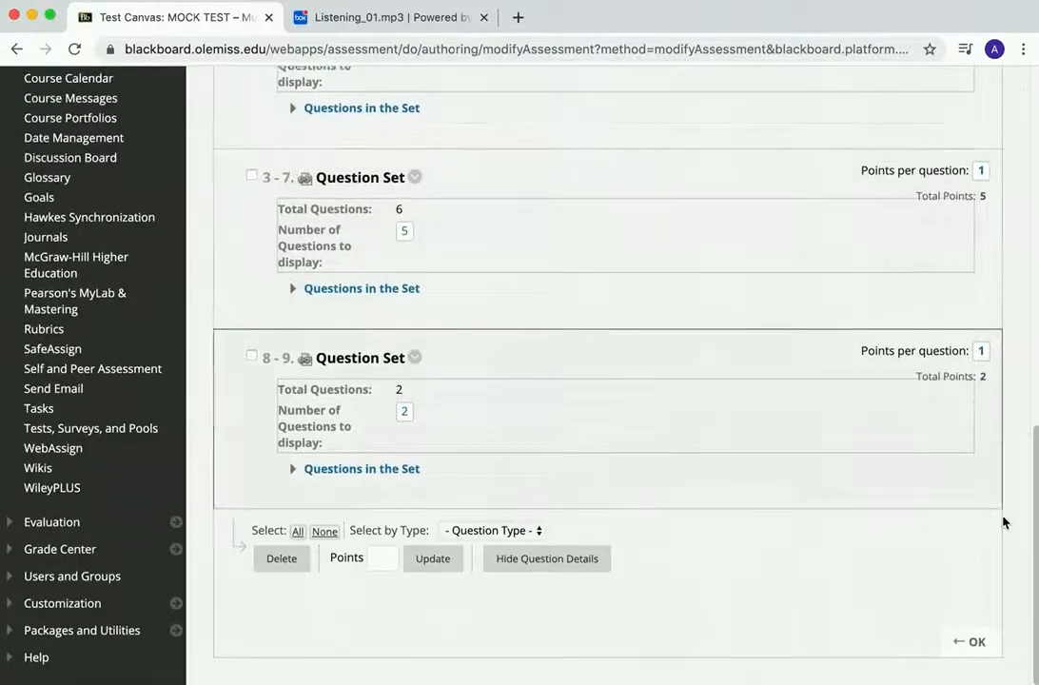
{"action": "left_click", "coordinate": [969, 642]}
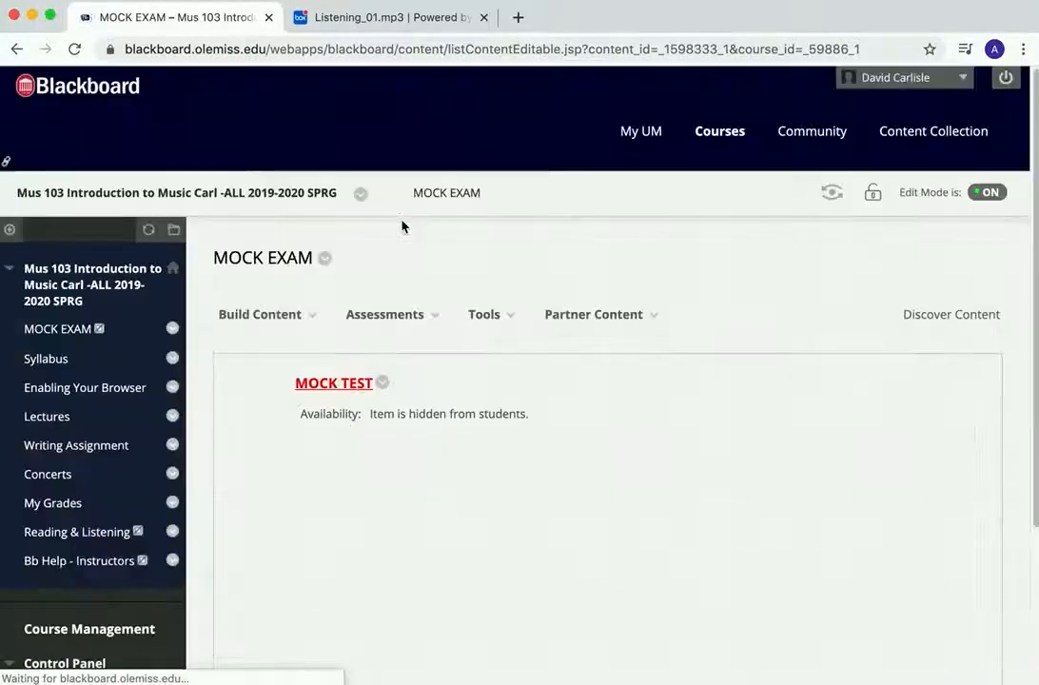
Step: Begin a preview of MOCK TEST and look over its first questions
{"action": "left_click", "coordinate": [333, 383]}
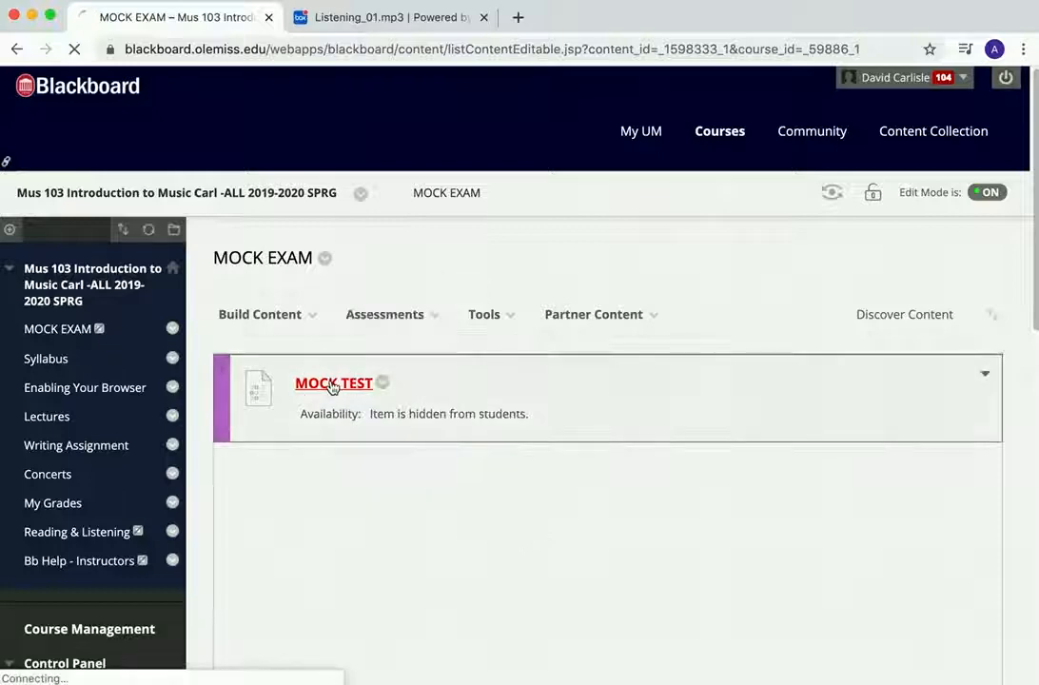
{"action": "scroll", "coordinate": [743, 429], "scroll_direction": "down", "scroll_amount": 5}
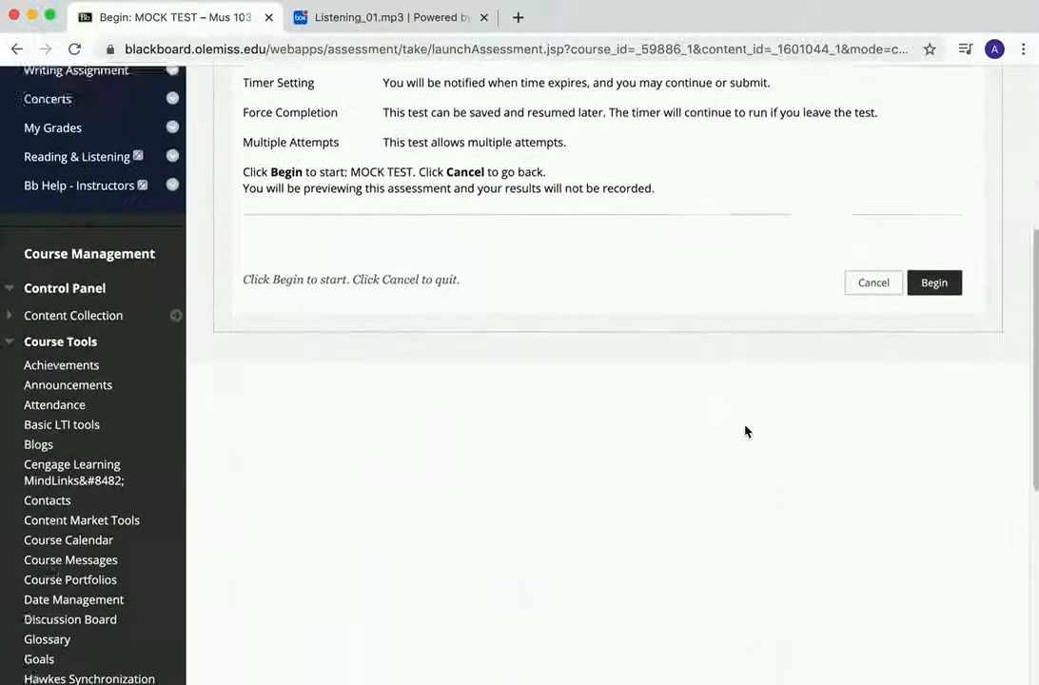
{"action": "left_click", "coordinate": [936, 248]}
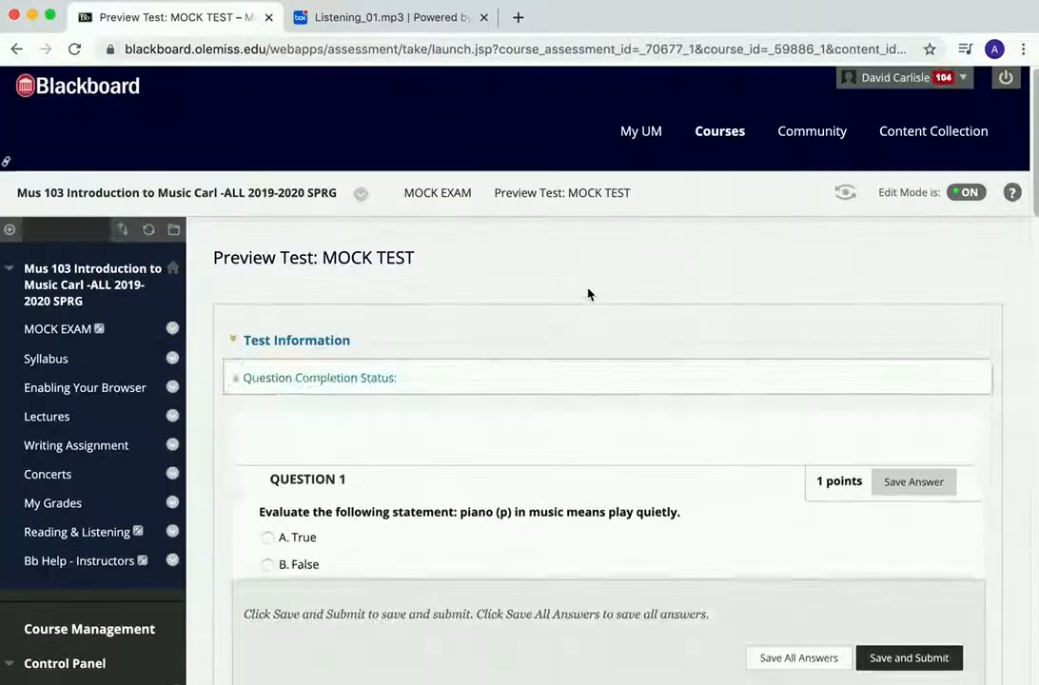
{"action": "scroll", "coordinate": [587, 294], "scroll_direction": "down", "scroll_amount": 5}
{"action": "scroll", "coordinate": [587, 294], "scroll_direction": "down", "scroll_amount": 2}
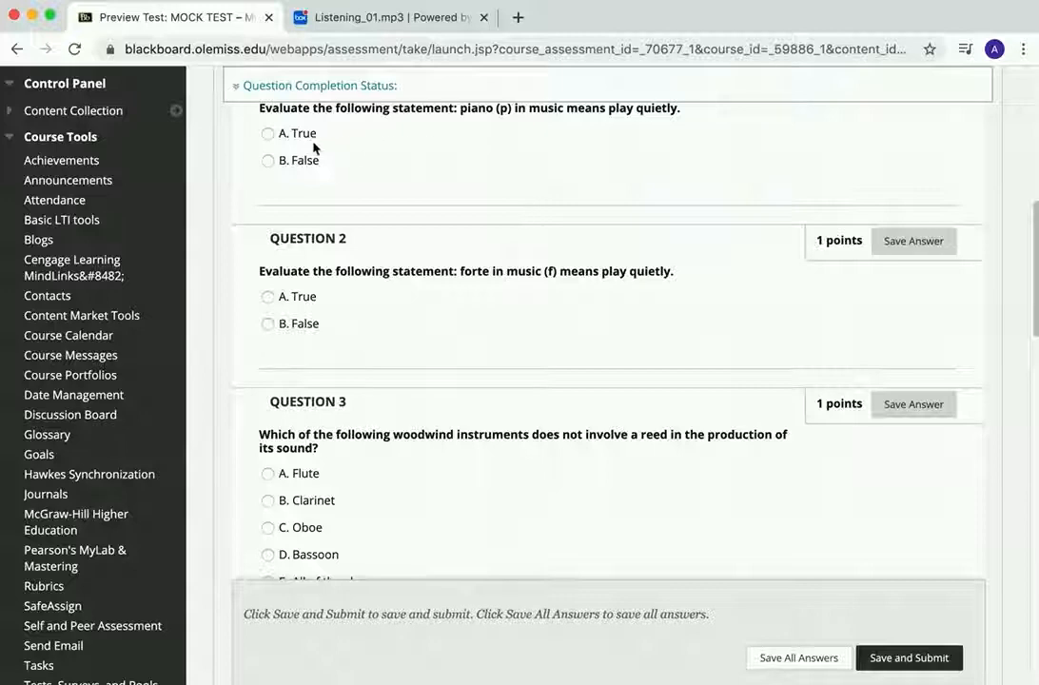
Step: Answer True to question 1, False to question 2 and Flute to question 3 in the test preview
{"action": "left_click", "coordinate": [270, 135]}
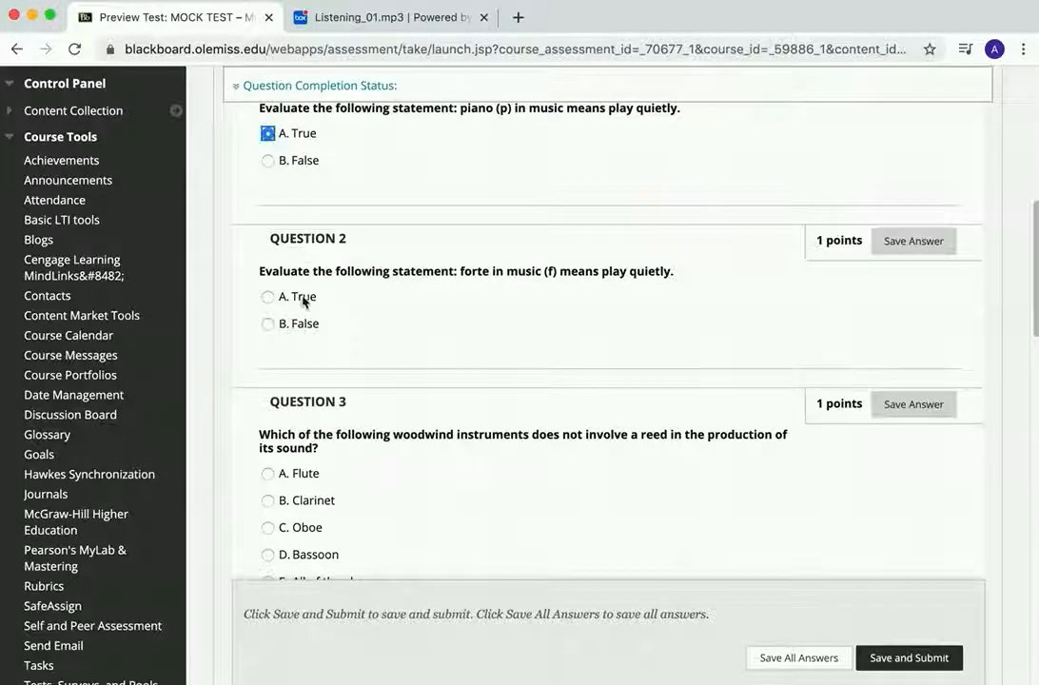
{"action": "left_click", "coordinate": [273, 324]}
{"action": "scroll", "coordinate": [413, 323], "scroll_direction": "down", "scroll_amount": 3}
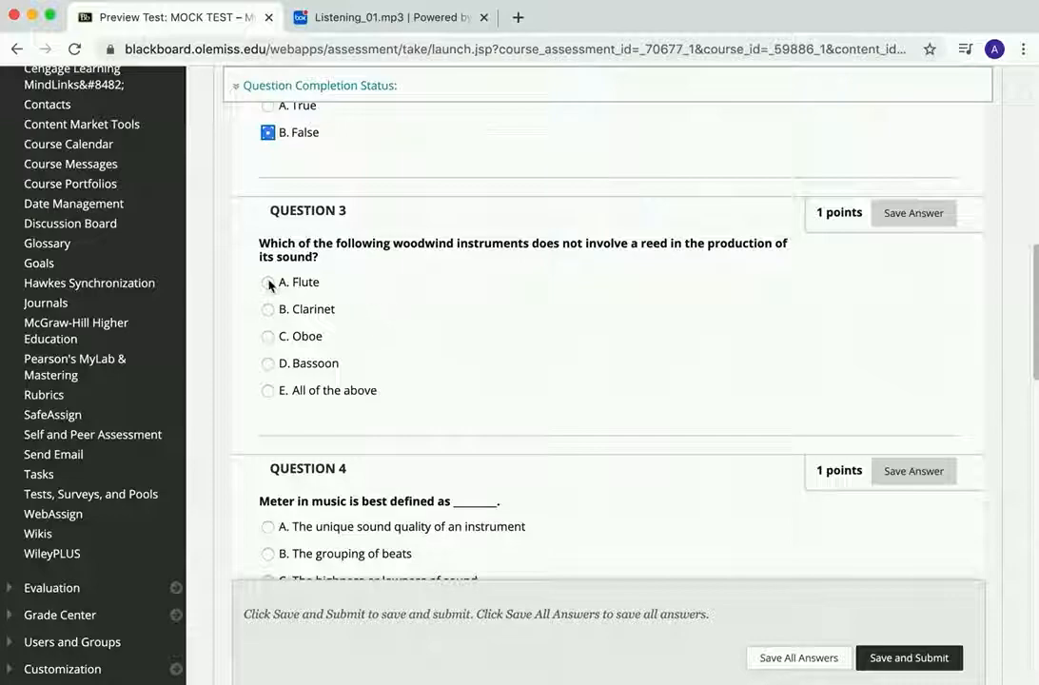
{"action": "left_click", "coordinate": [269, 282]}
Step: Answer question 4 with "The grouping of beats" and question 5 with "English horn"
{"action": "scroll", "coordinate": [443, 309], "scroll_direction": "down", "scroll_amount": 5}
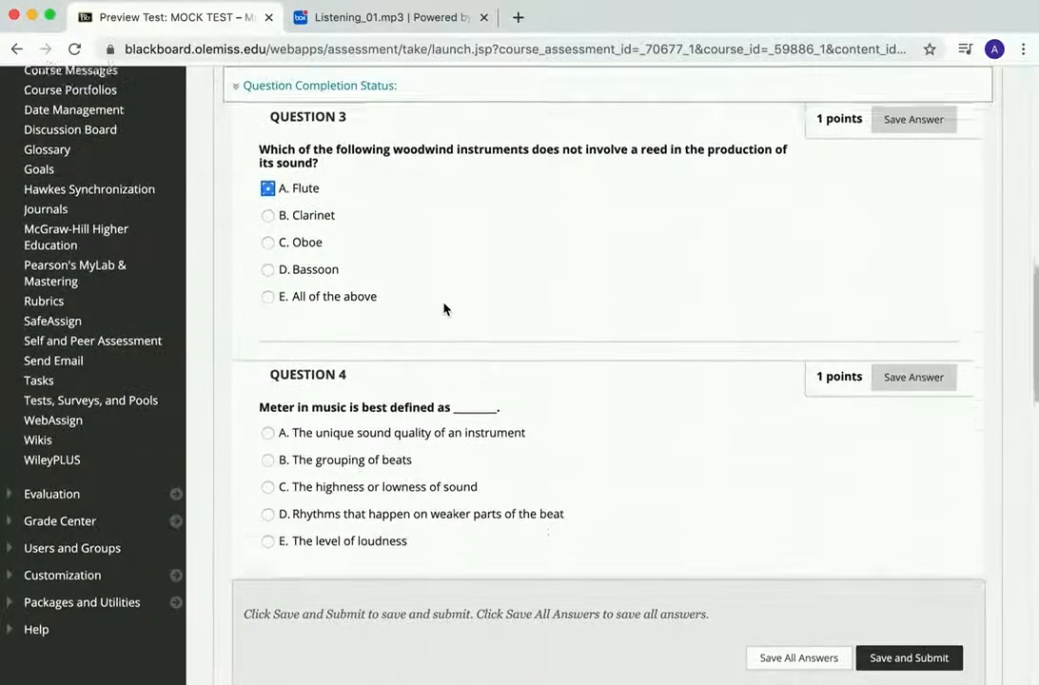
{"action": "scroll", "coordinate": [443, 309], "scroll_direction": "down", "scroll_amount": 3}
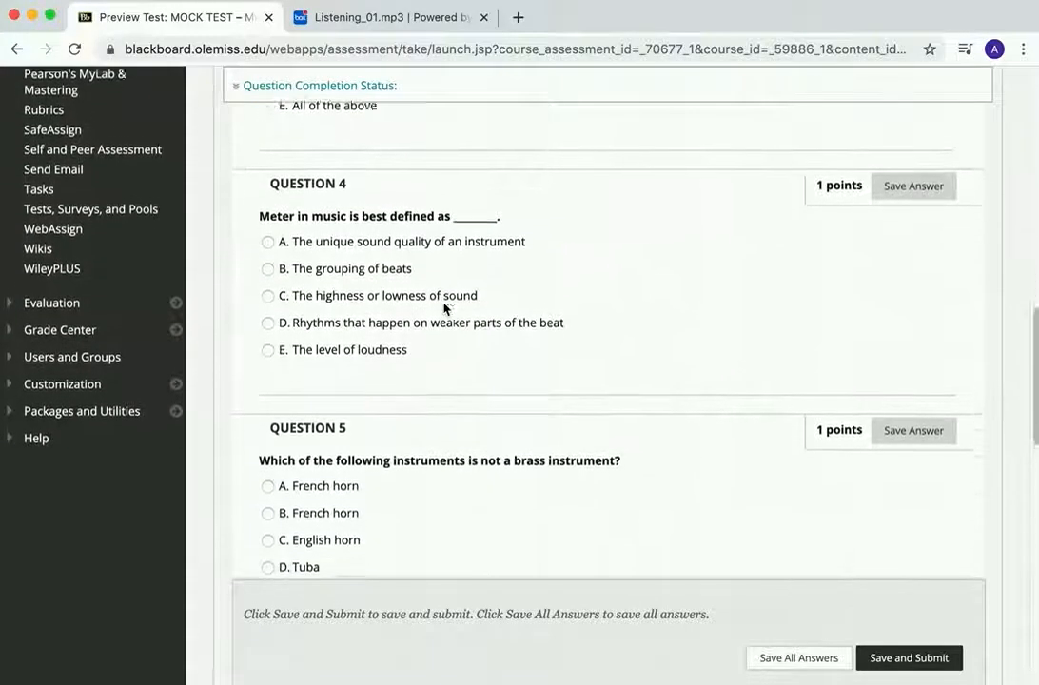
{"action": "left_click", "coordinate": [268, 237]}
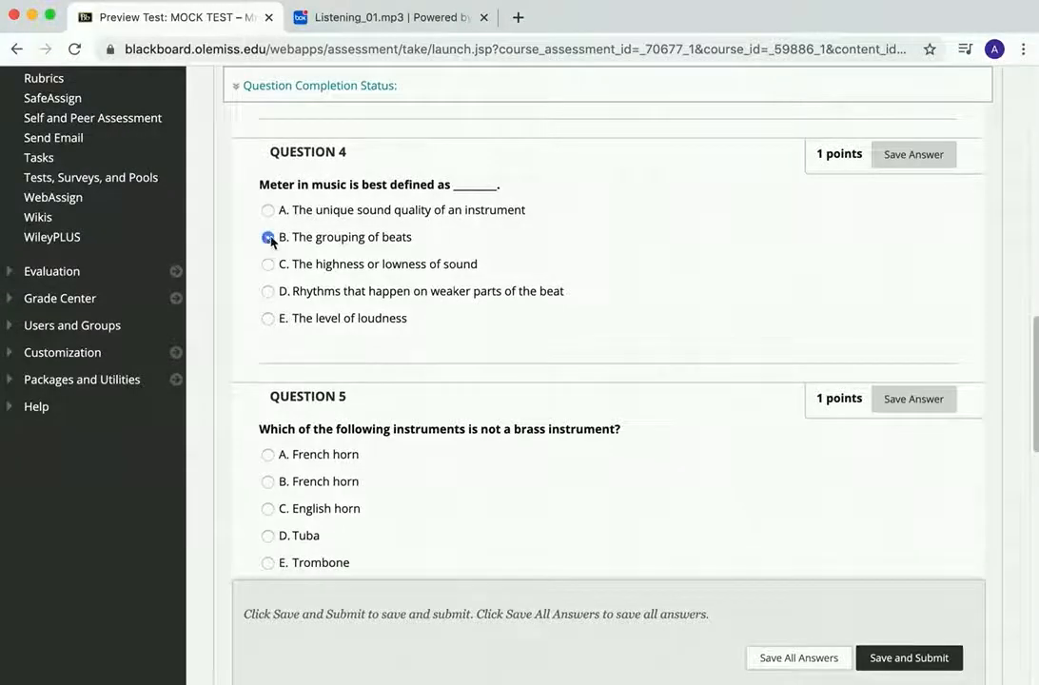
{"action": "scroll", "coordinate": [482, 251], "scroll_direction": "down", "scroll_amount": 7}
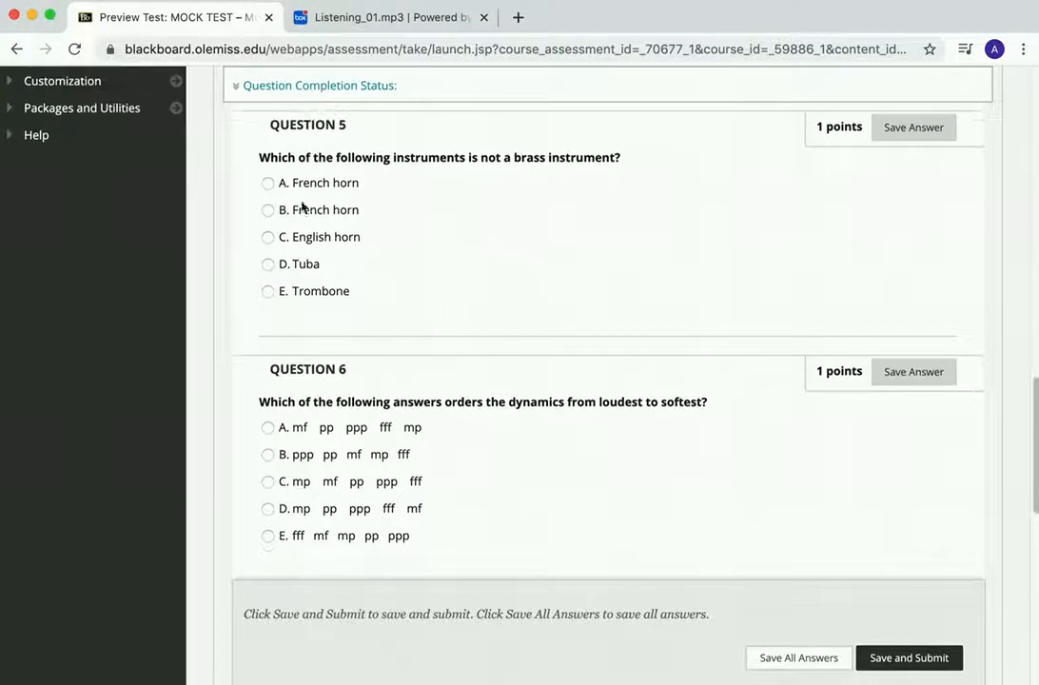
{"action": "left_click", "coordinate": [269, 238]}
Step: Answer question 6 with the order fff mf mp pp ppp and question 7 with "Xylophone, Glockenspiel, Timpani"
{"action": "scroll", "coordinate": [440, 273], "scroll_direction": "down", "scroll_amount": 4}
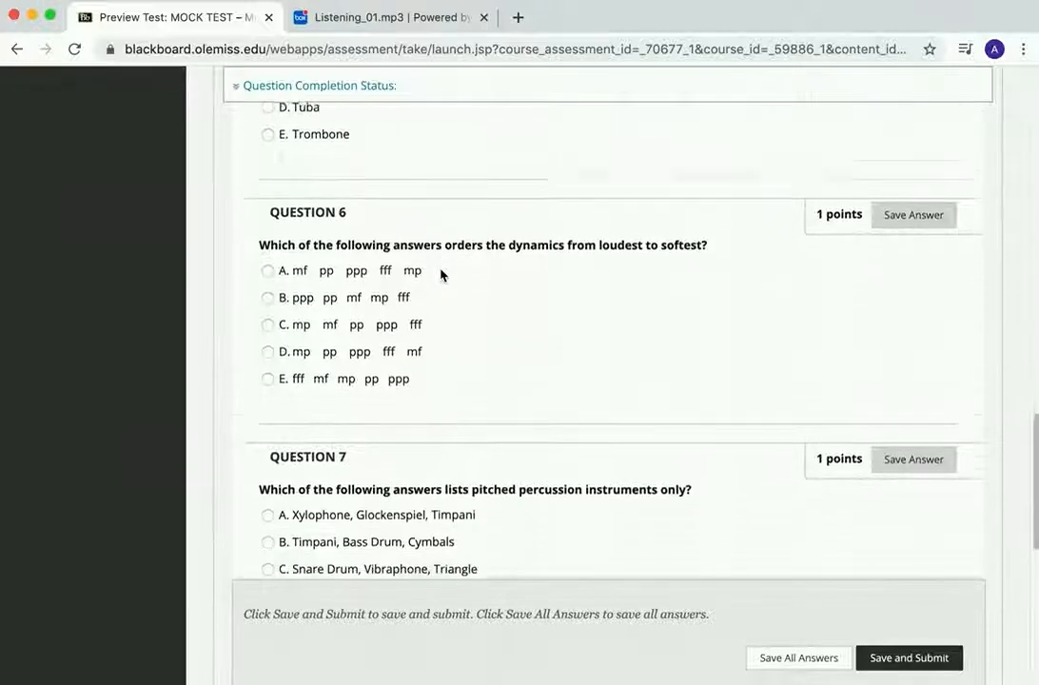
{"action": "scroll", "coordinate": [441, 274], "scroll_direction": "up", "scroll_amount": 3}
{"action": "scroll", "coordinate": [440, 274], "scroll_direction": "down", "scroll_amount": 4}
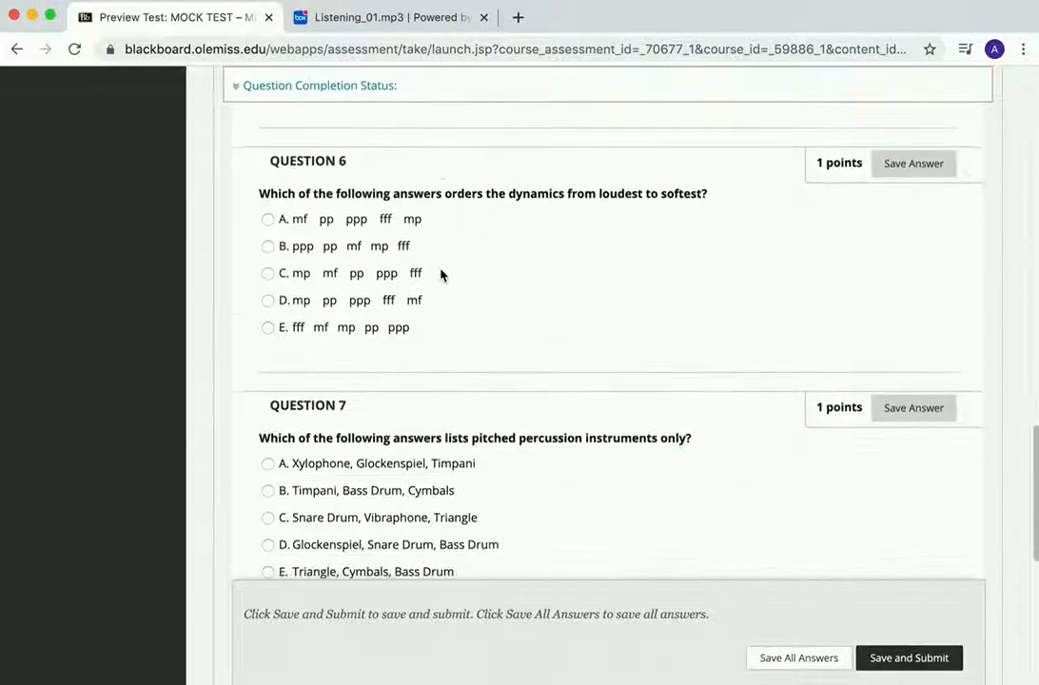
{"action": "left_click", "coordinate": [272, 328]}
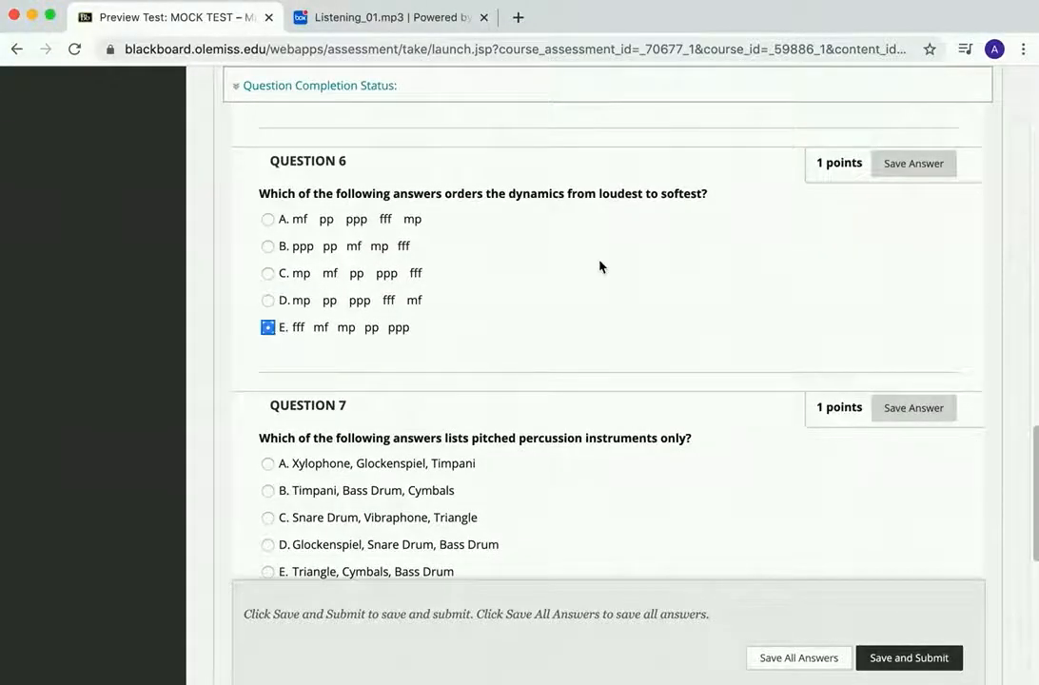
{"action": "scroll", "coordinate": [601, 267], "scroll_direction": "down", "scroll_amount": 6}
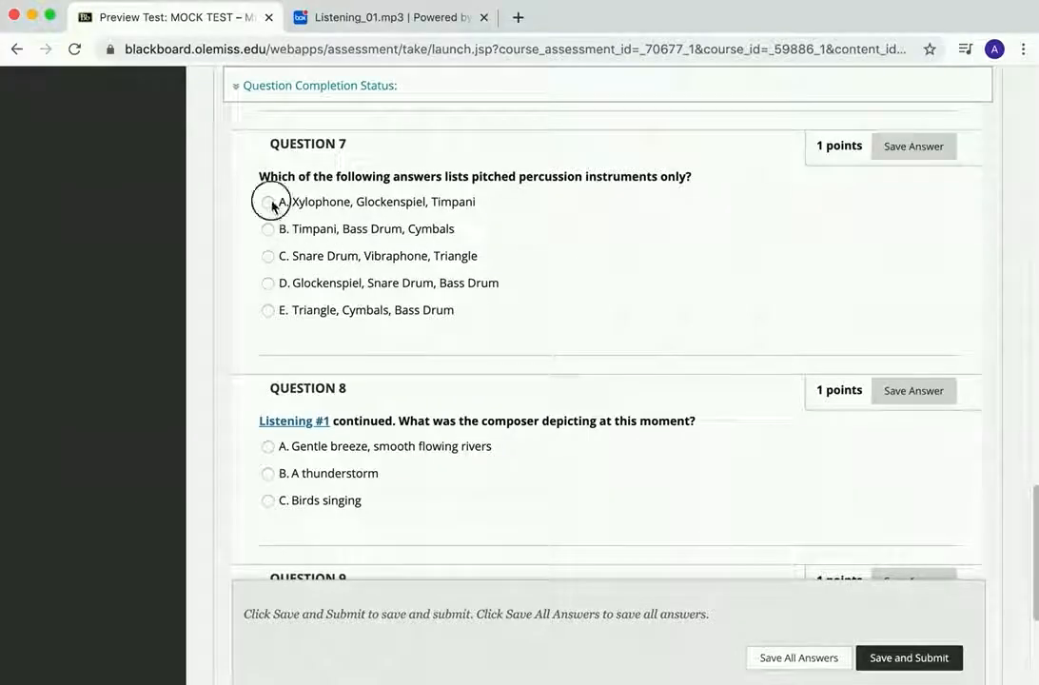
{"action": "left_click", "coordinate": [269, 202]}
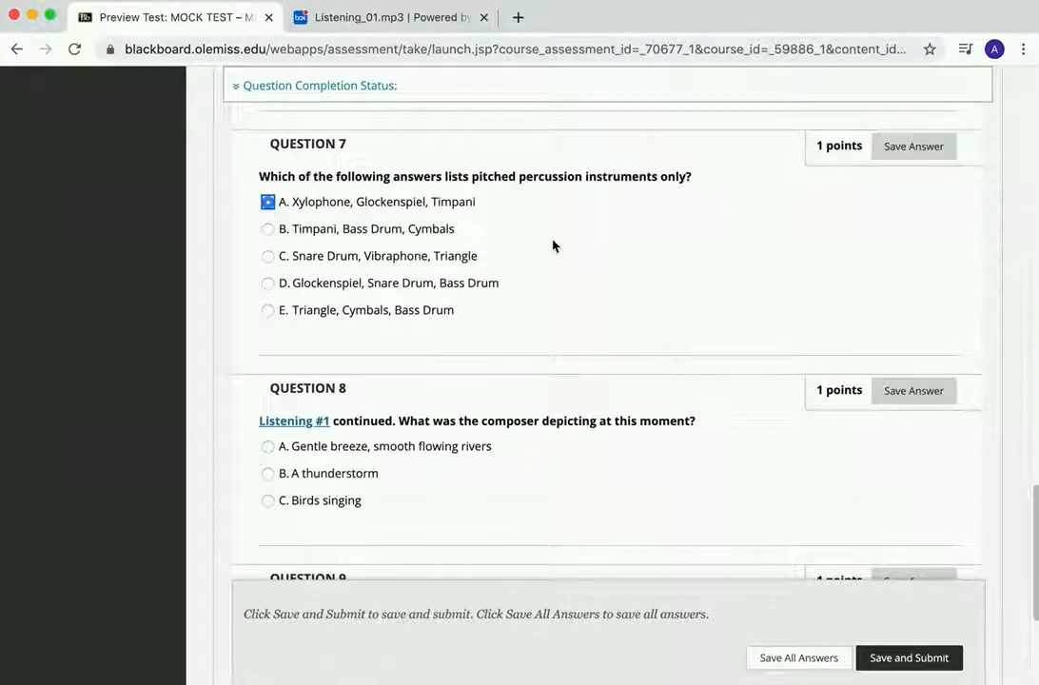
Step: Open the Listening #1 recording linked in question 8, listen to it, and close it to return to the test
{"action": "scroll", "coordinate": [553, 246], "scroll_direction": "down", "scroll_amount": 6}
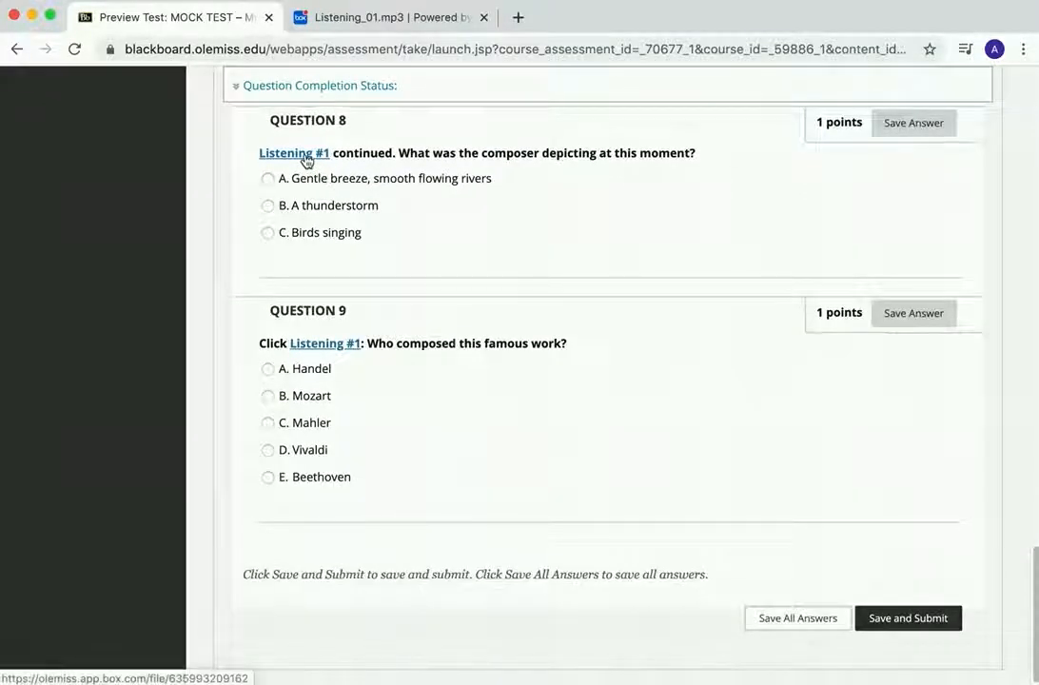
{"action": "left_click", "coordinate": [483, 18]}
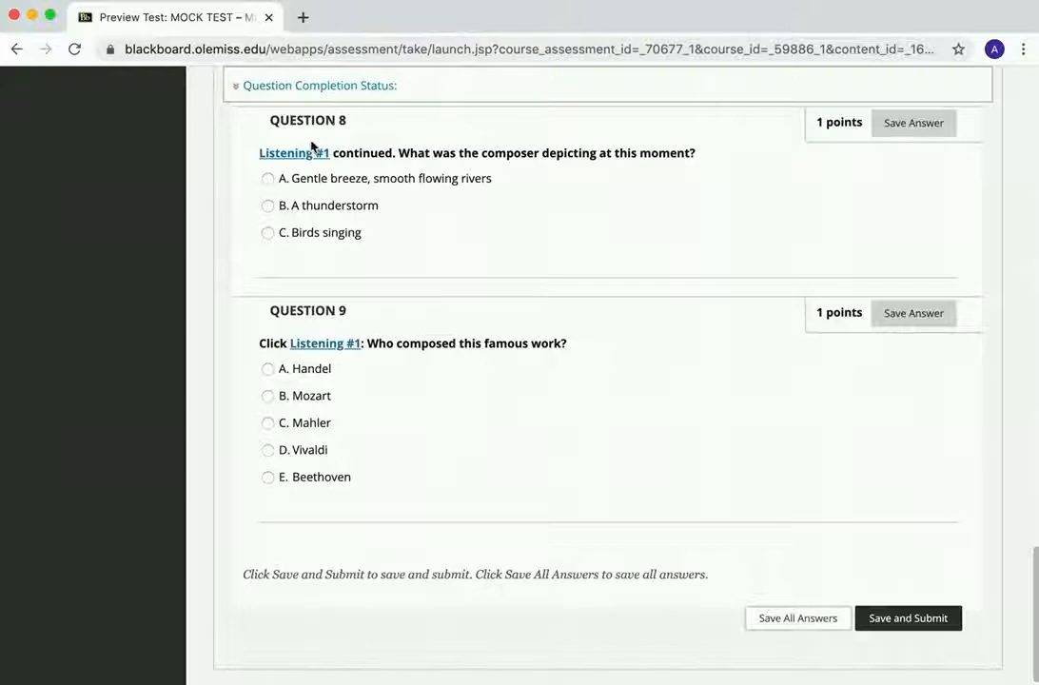
{"action": "left_click", "coordinate": [302, 154]}
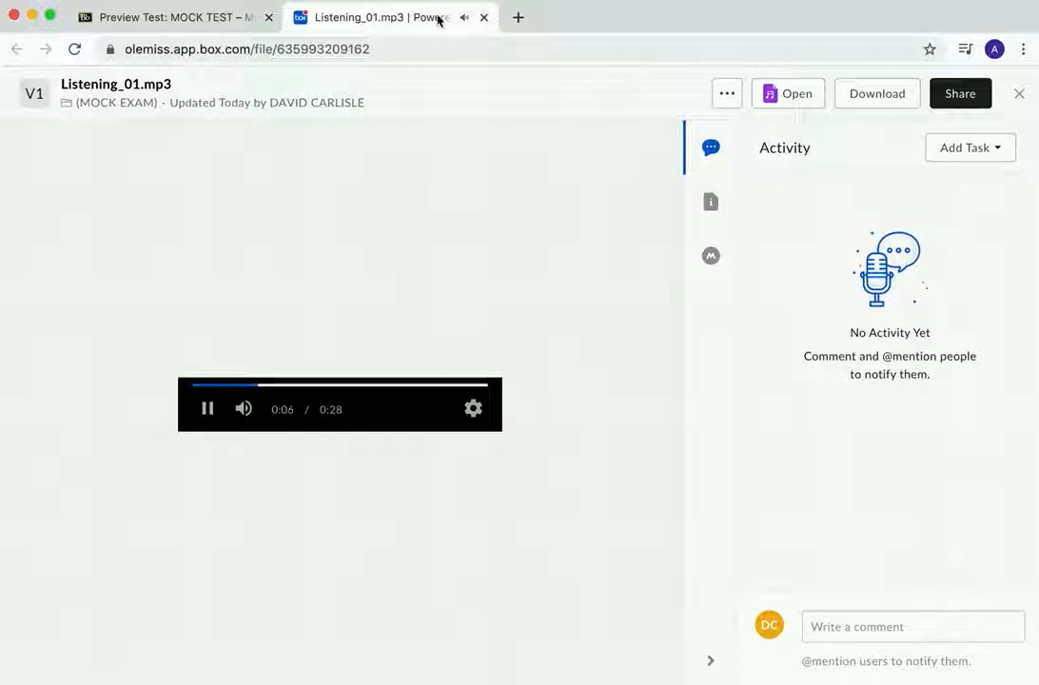
{"action": "left_click", "coordinate": [224, 17]}
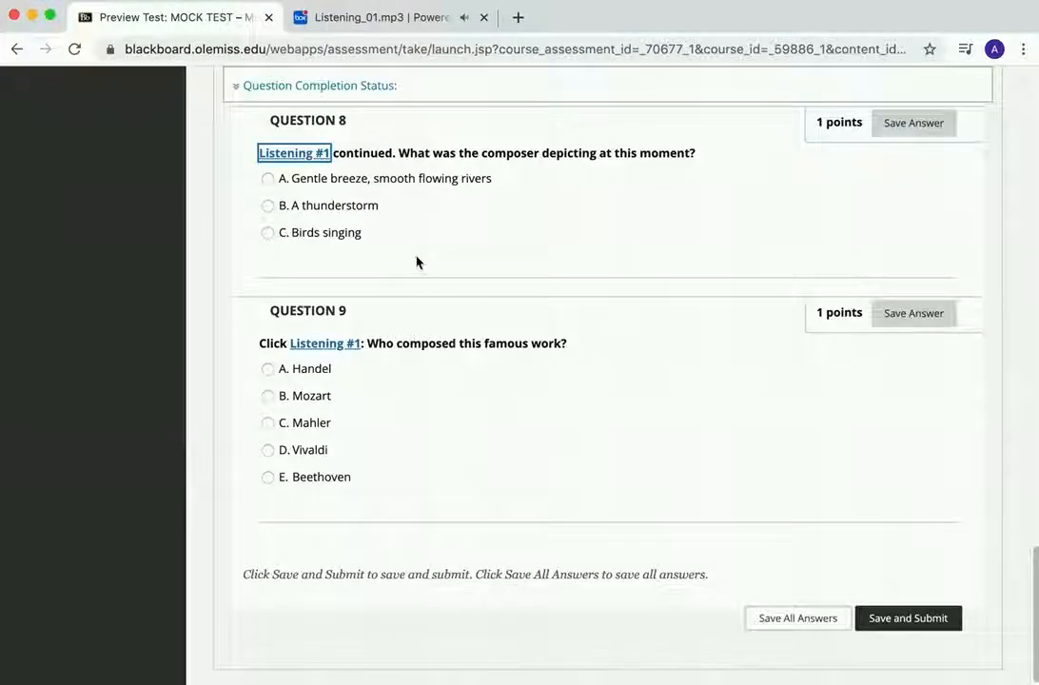
{"action": "left_click", "coordinate": [424, 17]}
{"action": "left_click", "coordinate": [485, 18]}
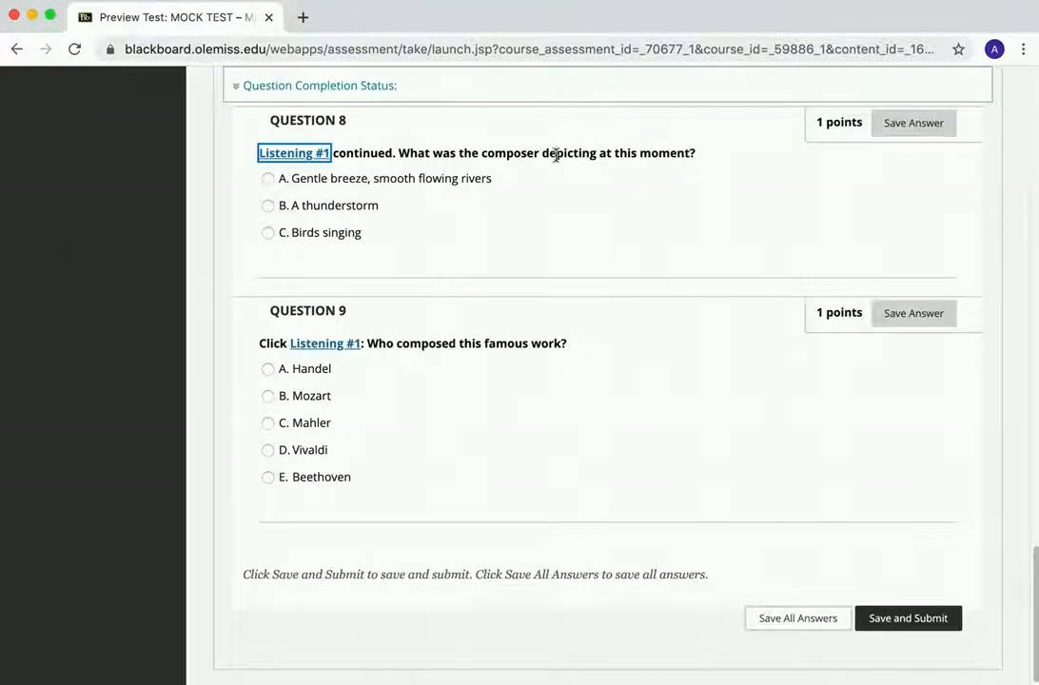
Step: Answer question 8 with "A thunderstorm" and question 9 with "Vivaldi"
{"action": "left_click", "coordinate": [267, 206]}
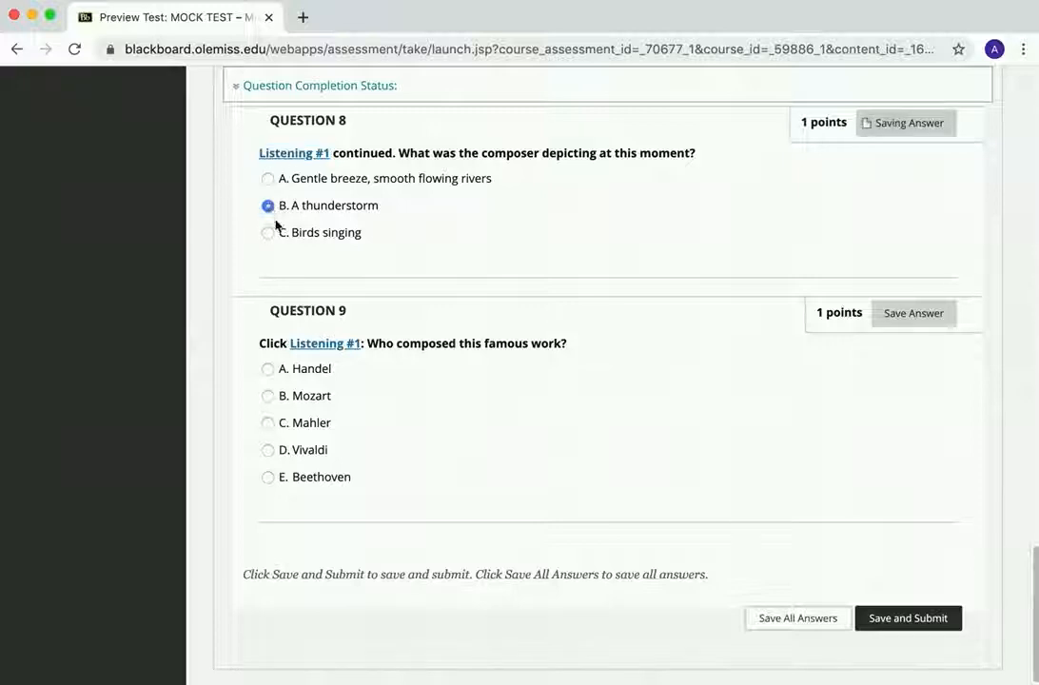
{"action": "scroll", "coordinate": [399, 360], "scroll_direction": "down", "scroll_amount": 1}
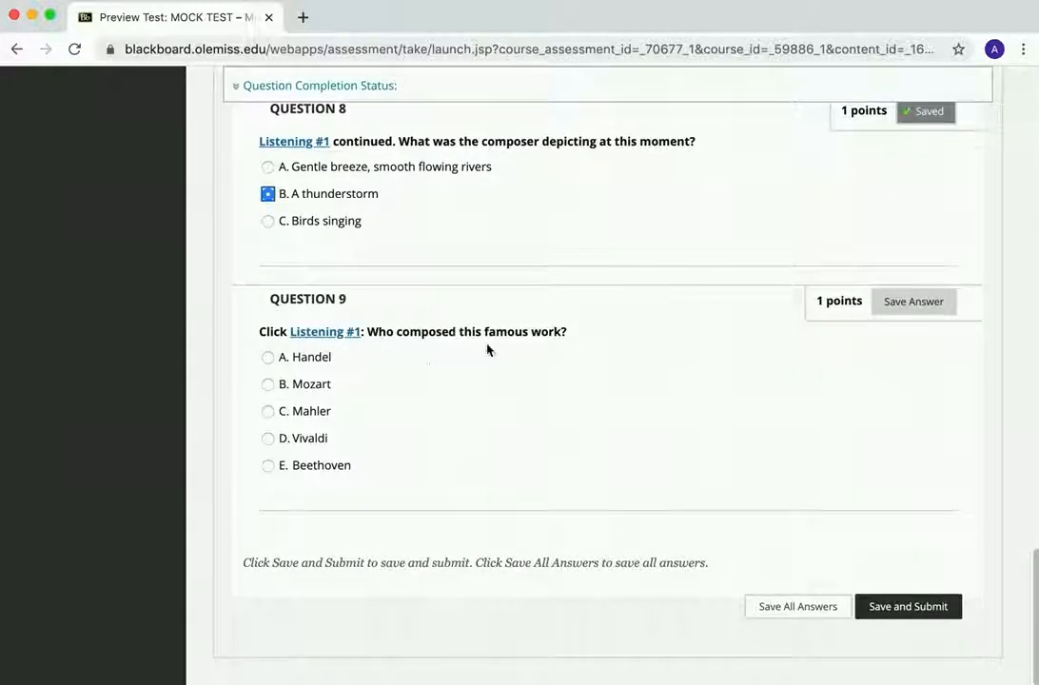
{"action": "left_click", "coordinate": [269, 439]}
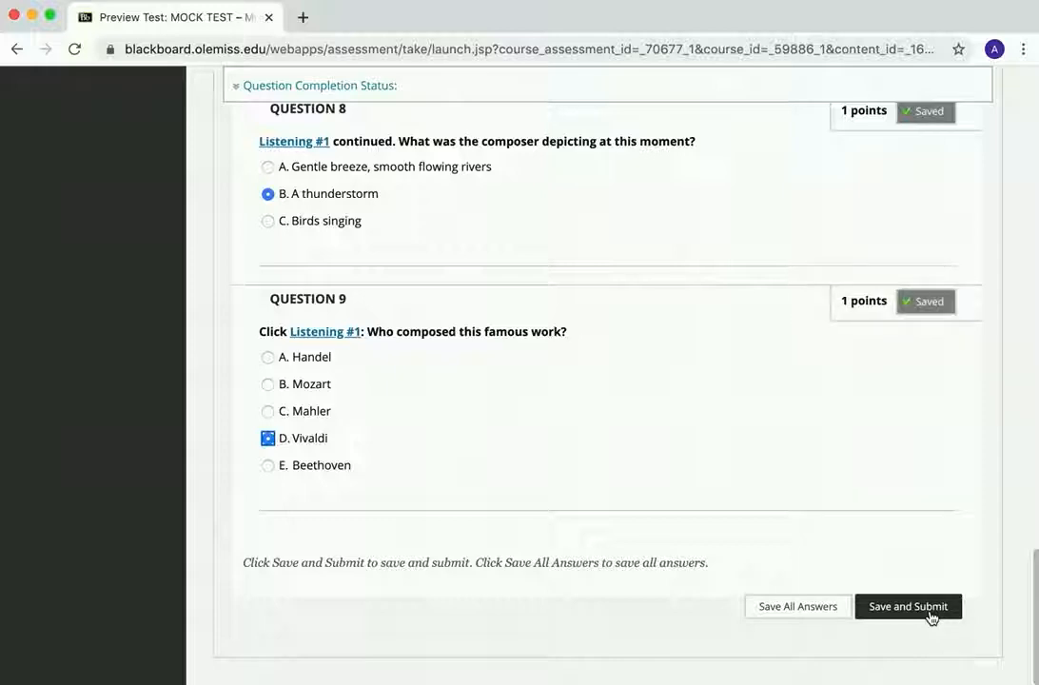
Step: Save and submit the previewed test, confirm the submission, and review its results
{"action": "left_click", "coordinate": [930, 611]}
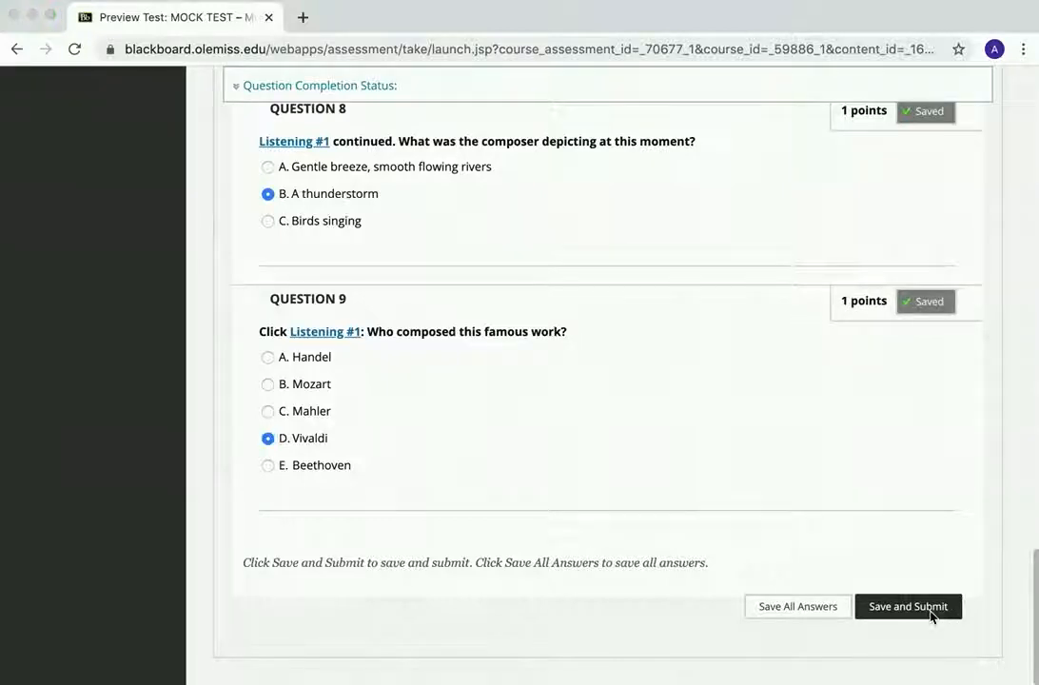
{"action": "left_click", "coordinate": [690, 172]}
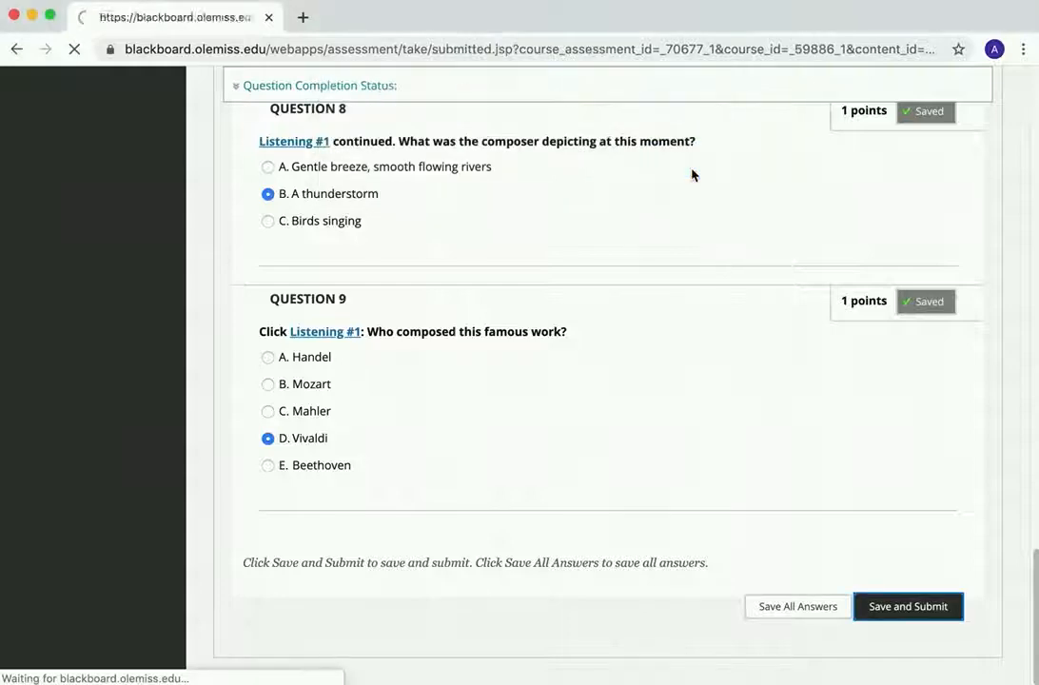
{"action": "scroll", "coordinate": [914, 368], "scroll_direction": "down", "scroll_amount": 5}
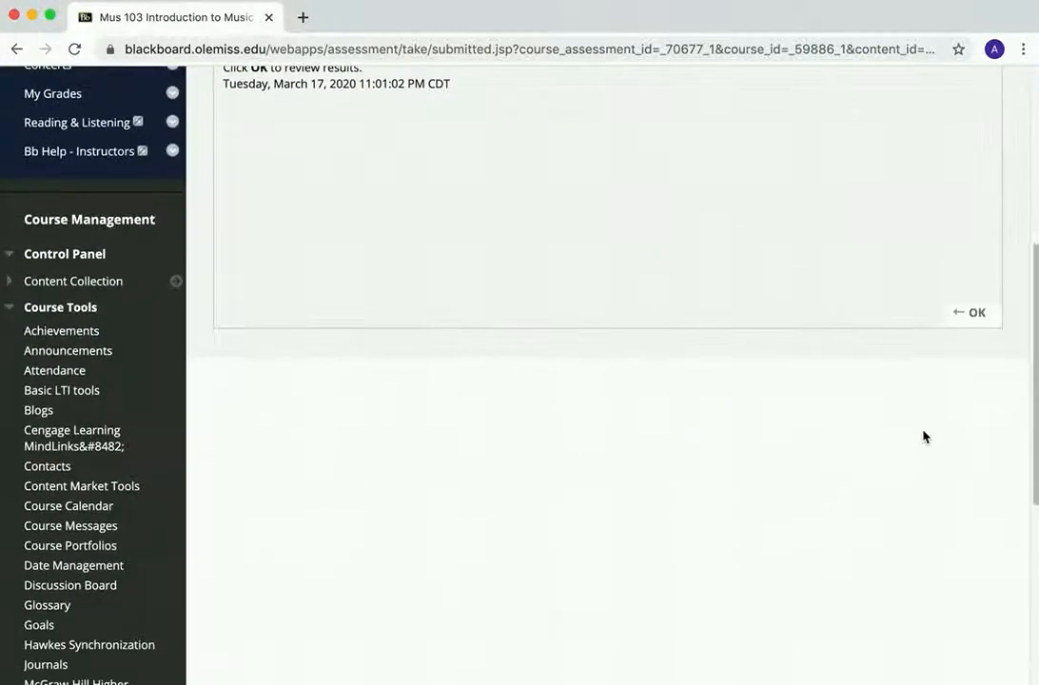
{"action": "left_click", "coordinate": [962, 317]}
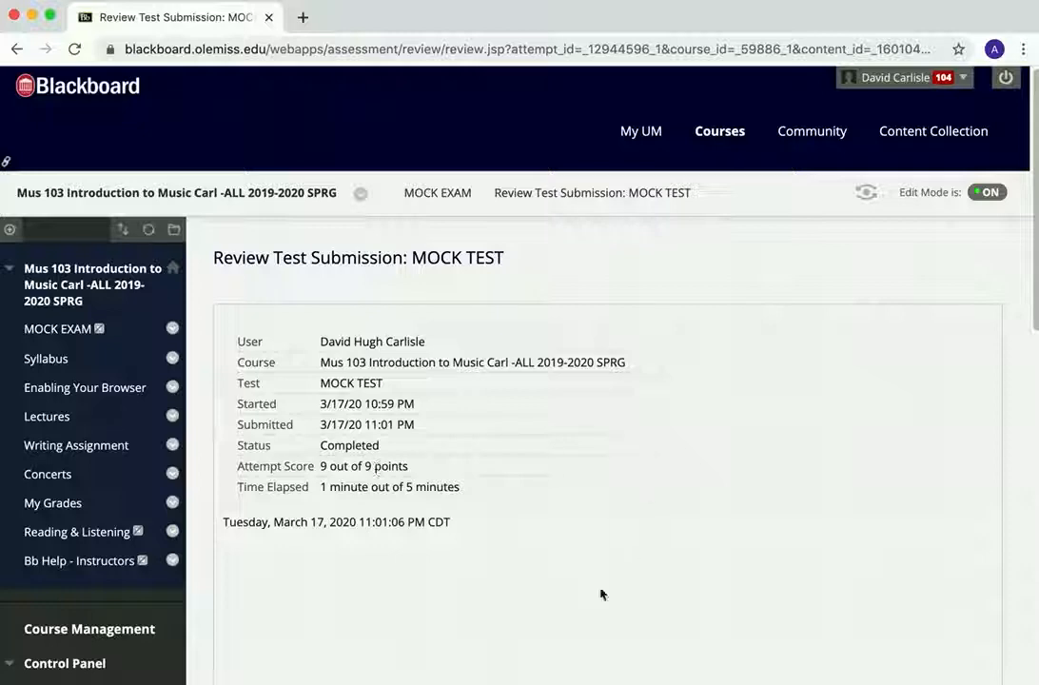
{"action": "left_click", "coordinate": [573, 596]}
{"action": "scroll", "coordinate": [337, 338], "scroll_direction": "down", "scroll_amount": 3}
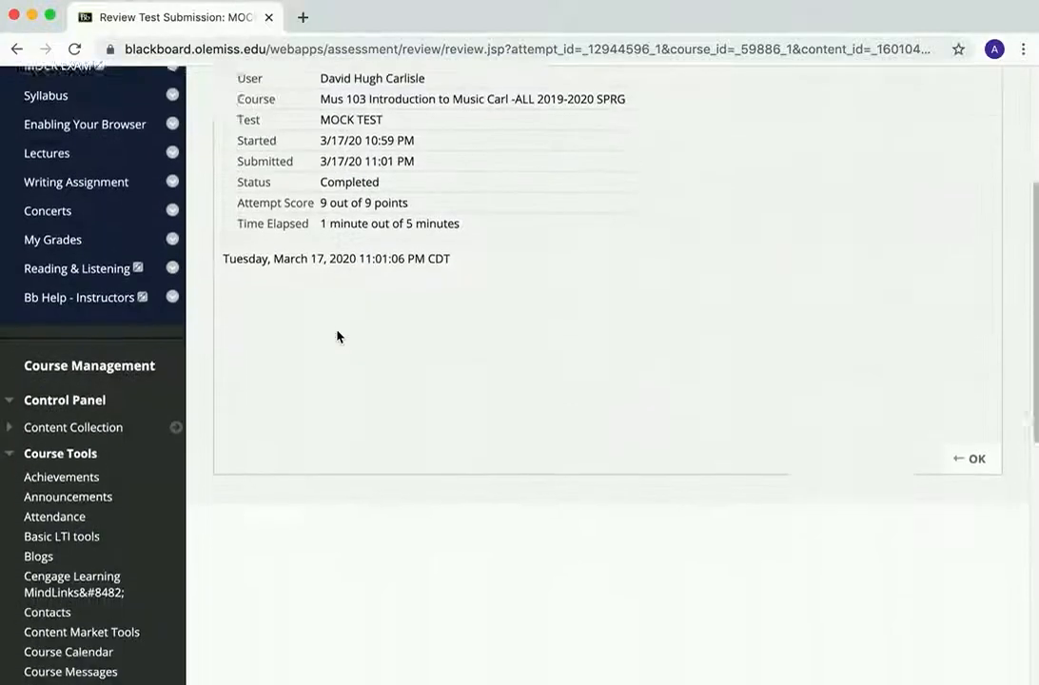
Step: Return to the MOCK EXAM page, open MOCK TEST for editing, and look over its question sets
{"action": "scroll", "coordinate": [337, 337], "scroll_direction": "down", "scroll_amount": 6}
{"action": "left_click", "coordinate": [112, 480]}
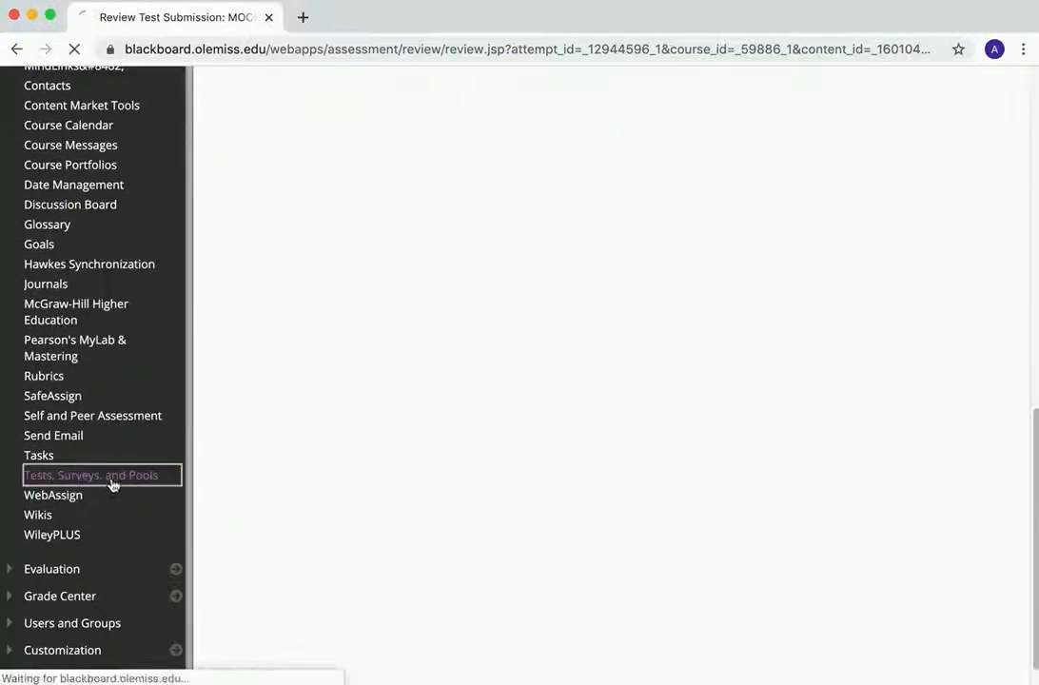
{"action": "left_click", "coordinate": [83, 338]}
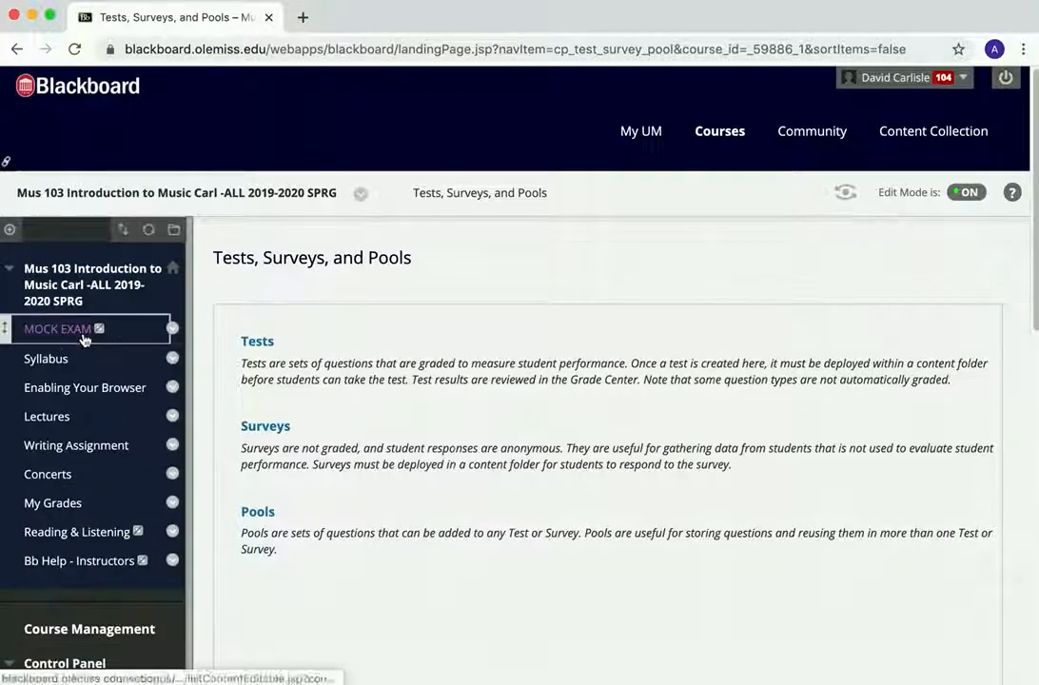
{"action": "left_click", "coordinate": [385, 385]}
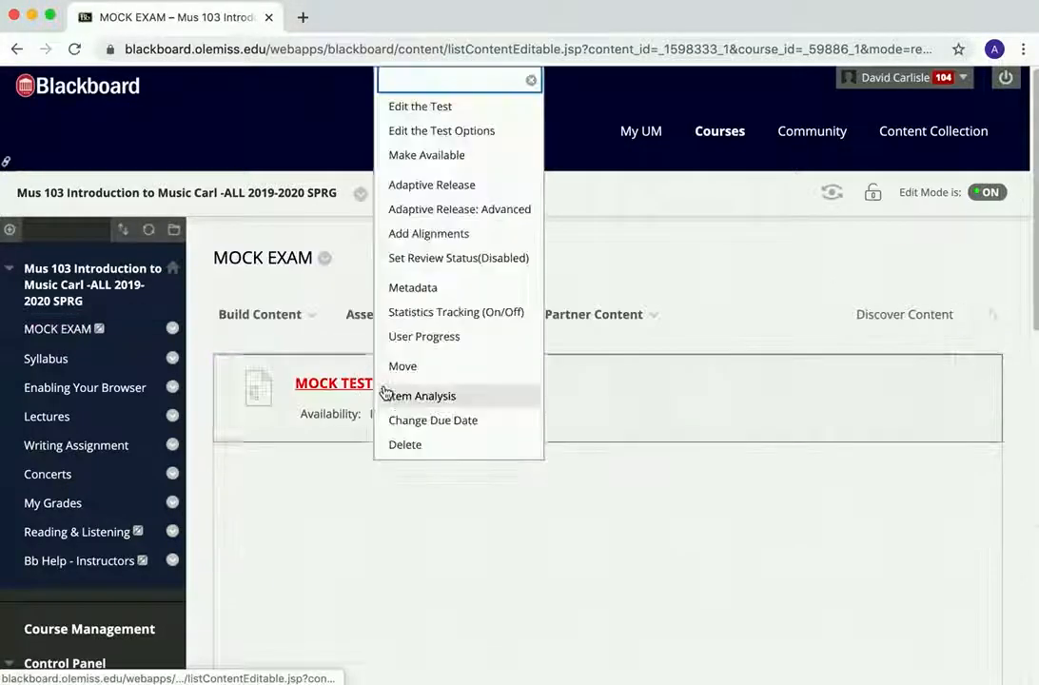
{"action": "left_click", "coordinate": [410, 107]}
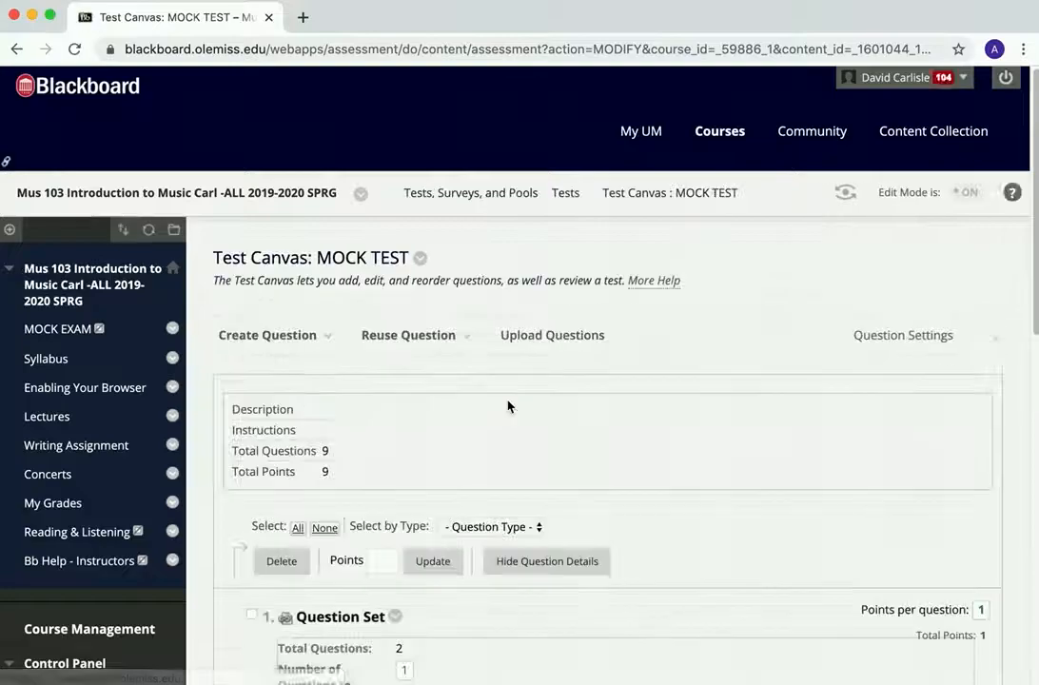
{"action": "scroll", "coordinate": [508, 406], "scroll_direction": "down", "scroll_amount": 10}
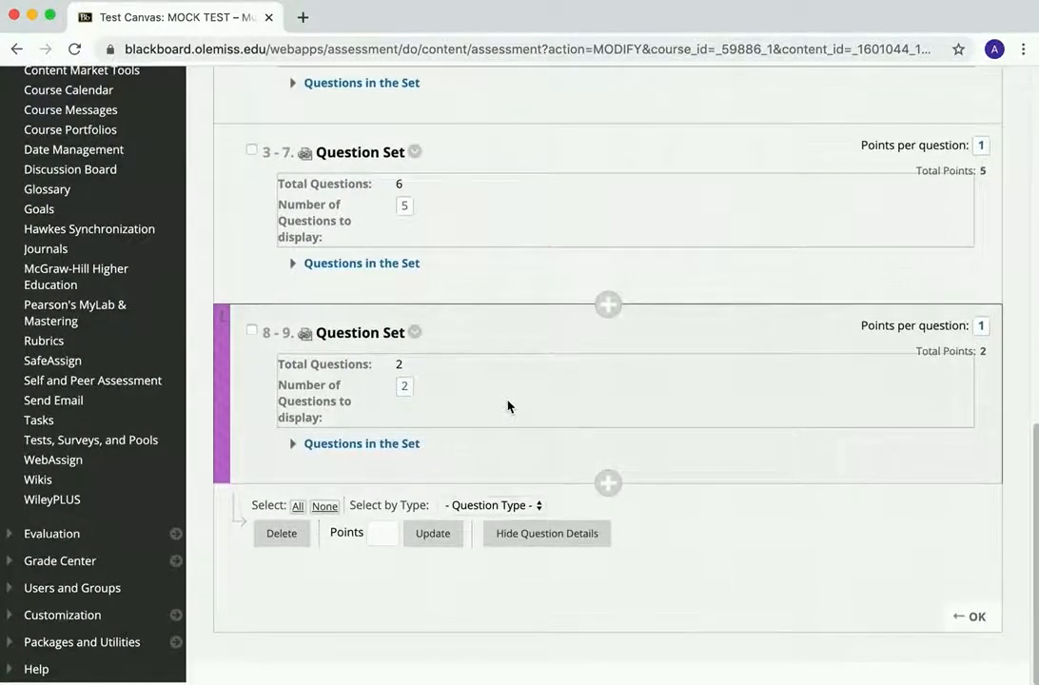
{"action": "scroll", "coordinate": [507, 406], "scroll_direction": "up", "scroll_amount": 10}
Step: Create a question set in MOCK TEST from the Baroque essay question in (MOCK TEST: Pool 5)
{"action": "left_click", "coordinate": [414, 342]}
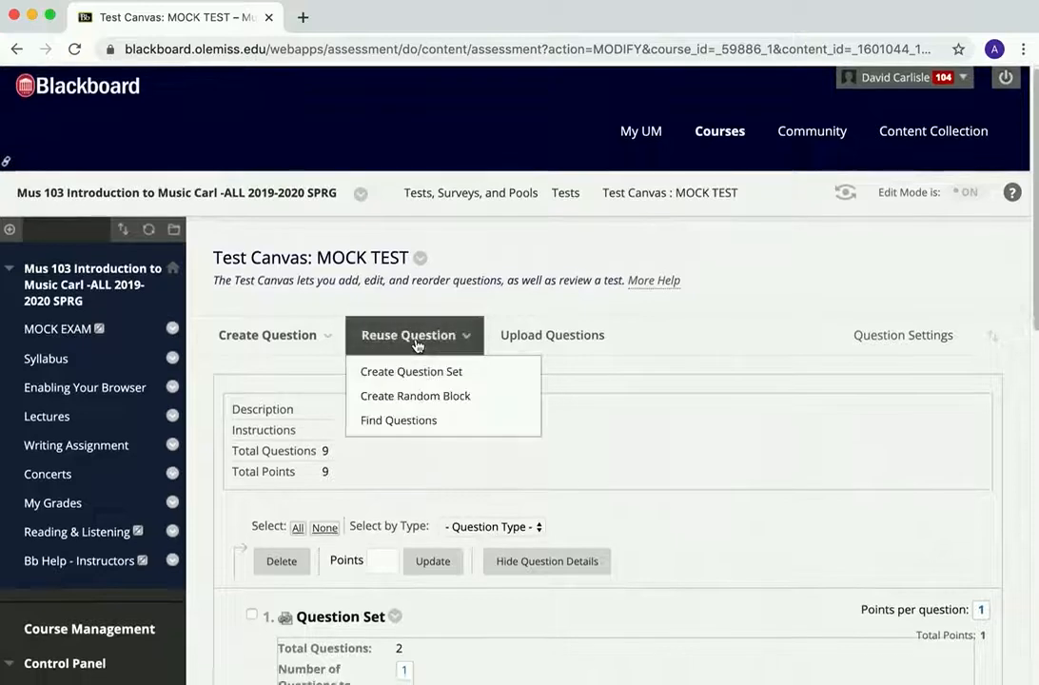
{"action": "left_click", "coordinate": [303, 341]}
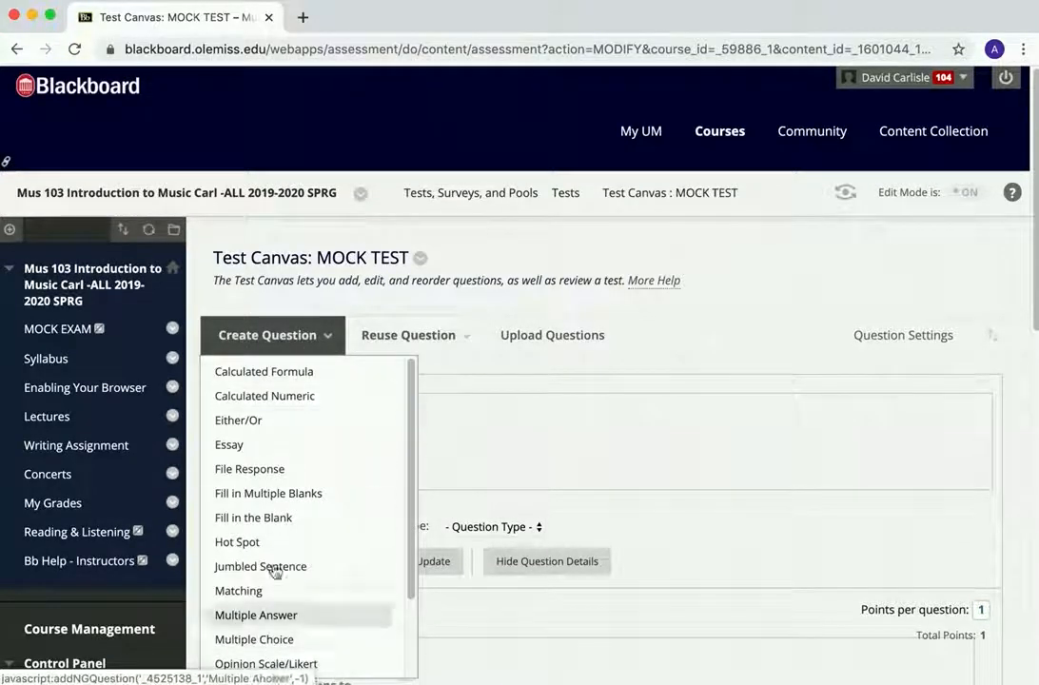
{"action": "left_click", "coordinate": [385, 335]}
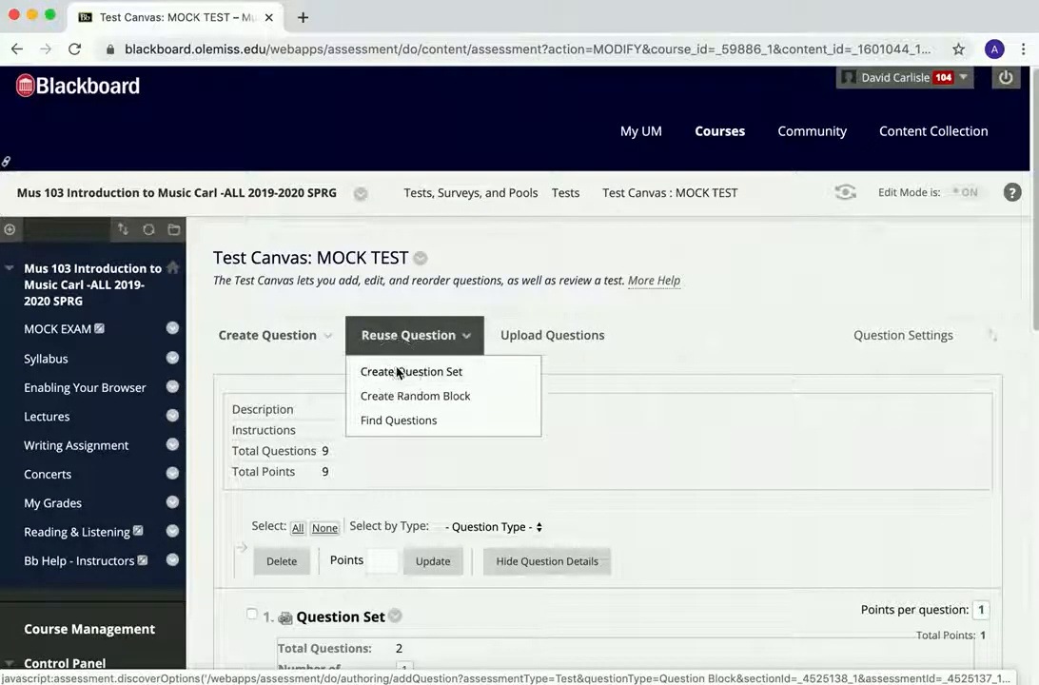
{"action": "left_click", "coordinate": [399, 372]}
{"action": "scroll", "coordinate": [397, 371], "scroll_direction": "down", "scroll_amount": 3}
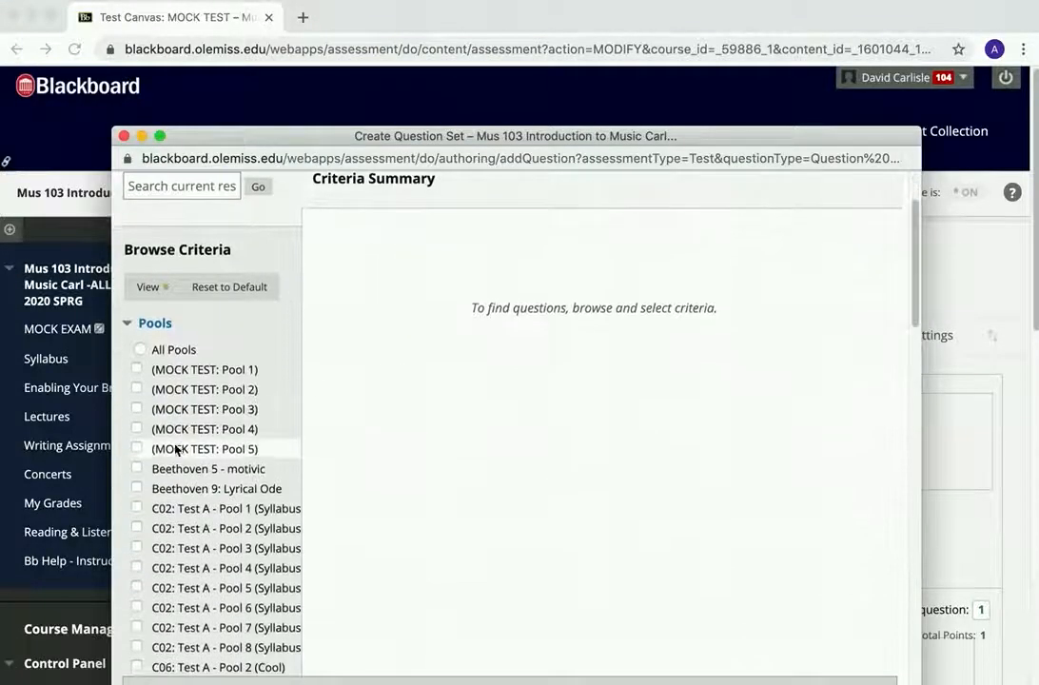
{"action": "left_click", "coordinate": [137, 448]}
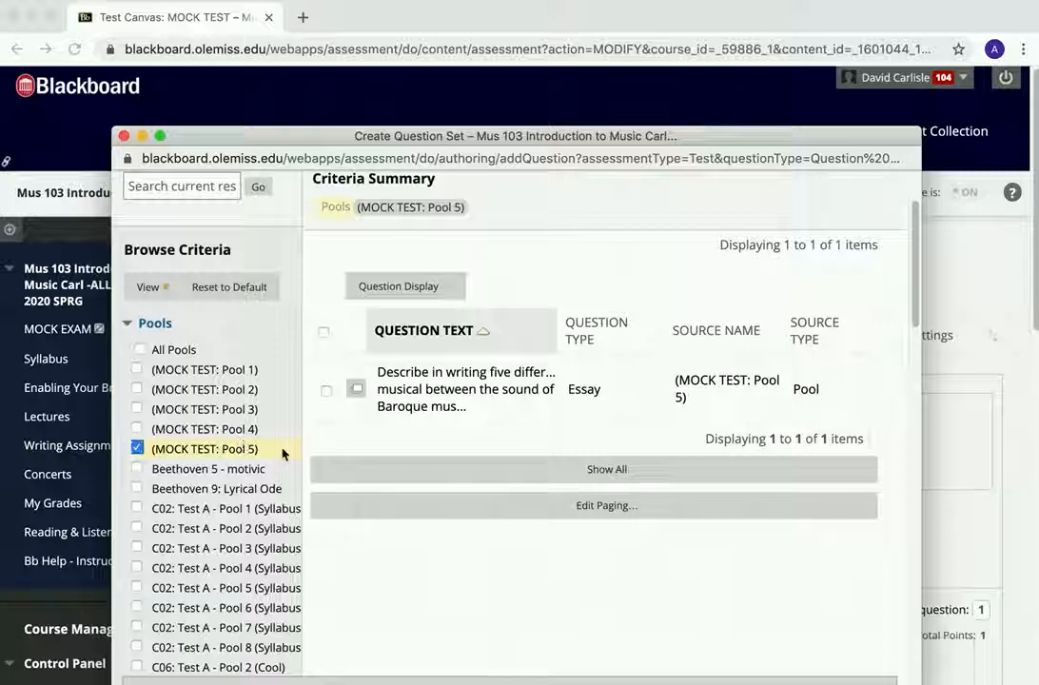
{"action": "left_click", "coordinate": [323, 331]}
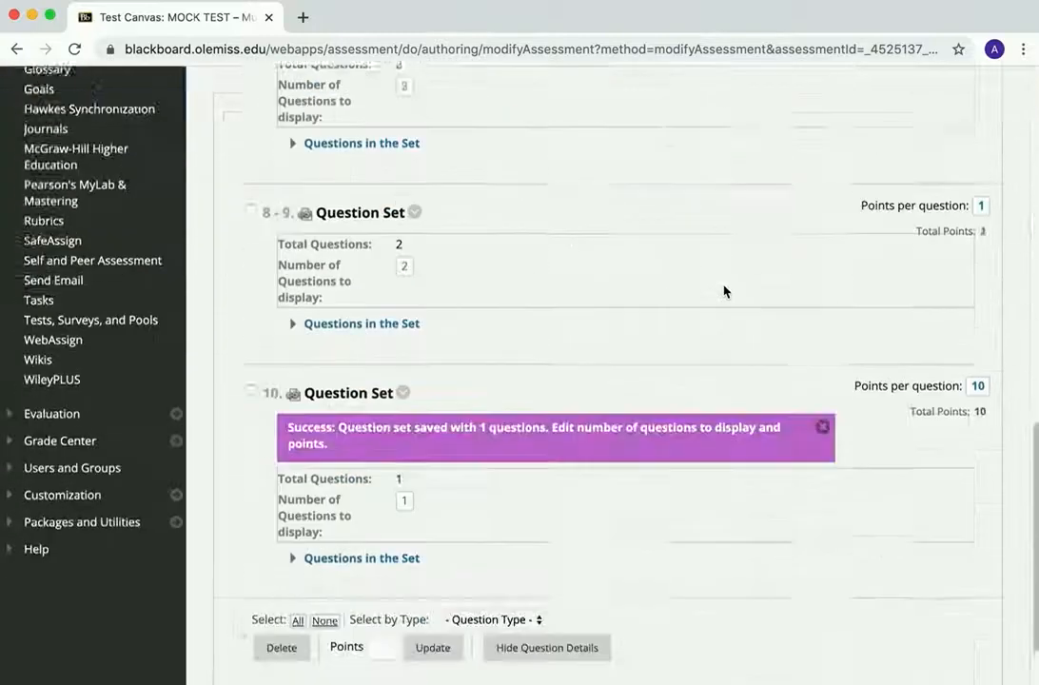
Step: Expand the questions in the new essay set, look over the test's question sets, and finish editing the test
{"action": "scroll", "coordinate": [724, 292], "scroll_direction": "down", "scroll_amount": 2}
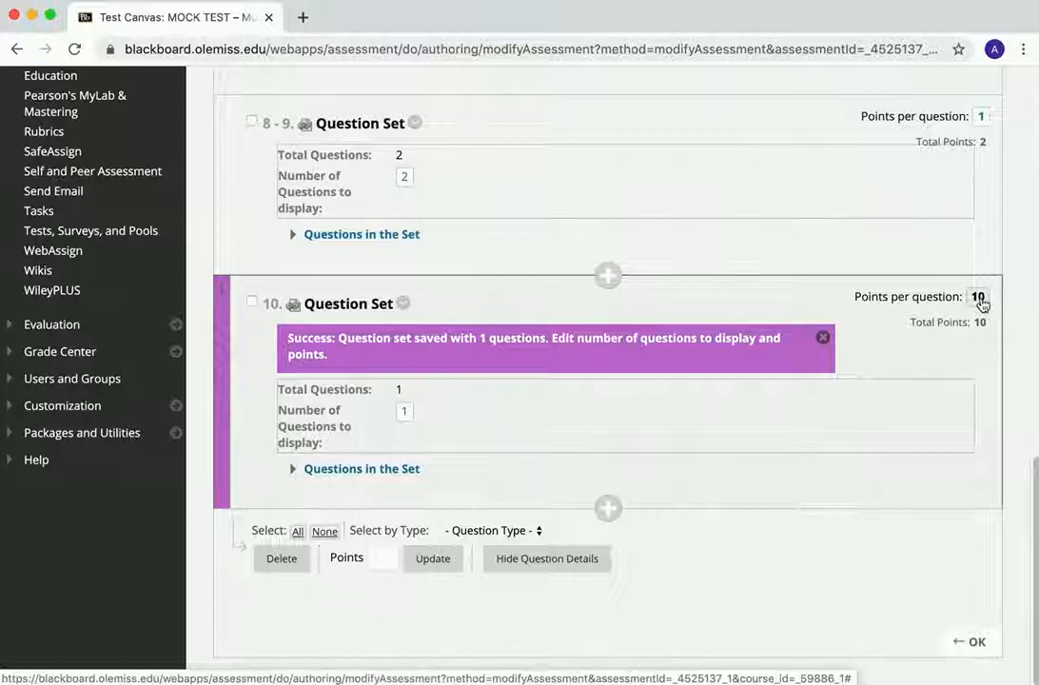
{"action": "left_click", "coordinate": [362, 470]}
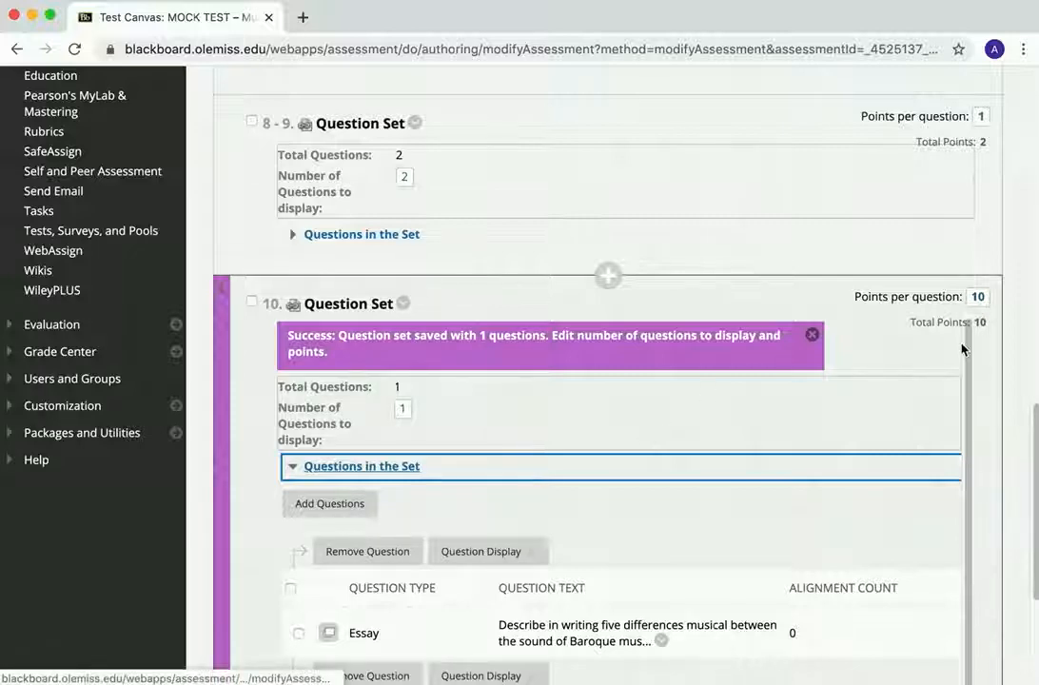
{"action": "scroll", "coordinate": [881, 371], "scroll_direction": "up", "scroll_amount": 4}
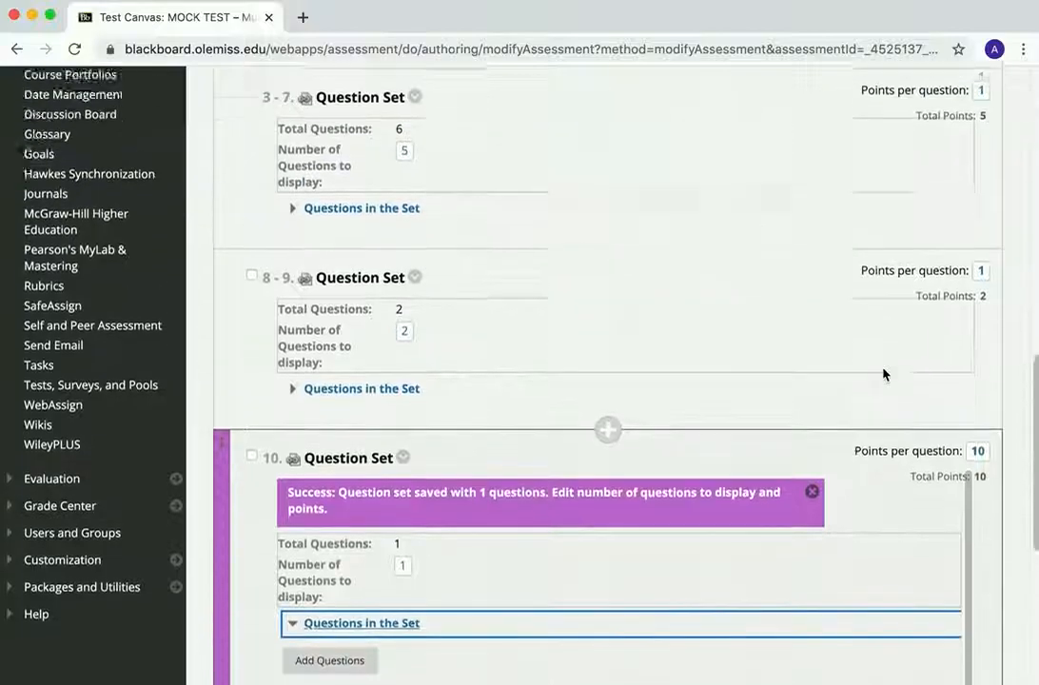
{"action": "scroll", "coordinate": [882, 374], "scroll_direction": "down", "scroll_amount": 10}
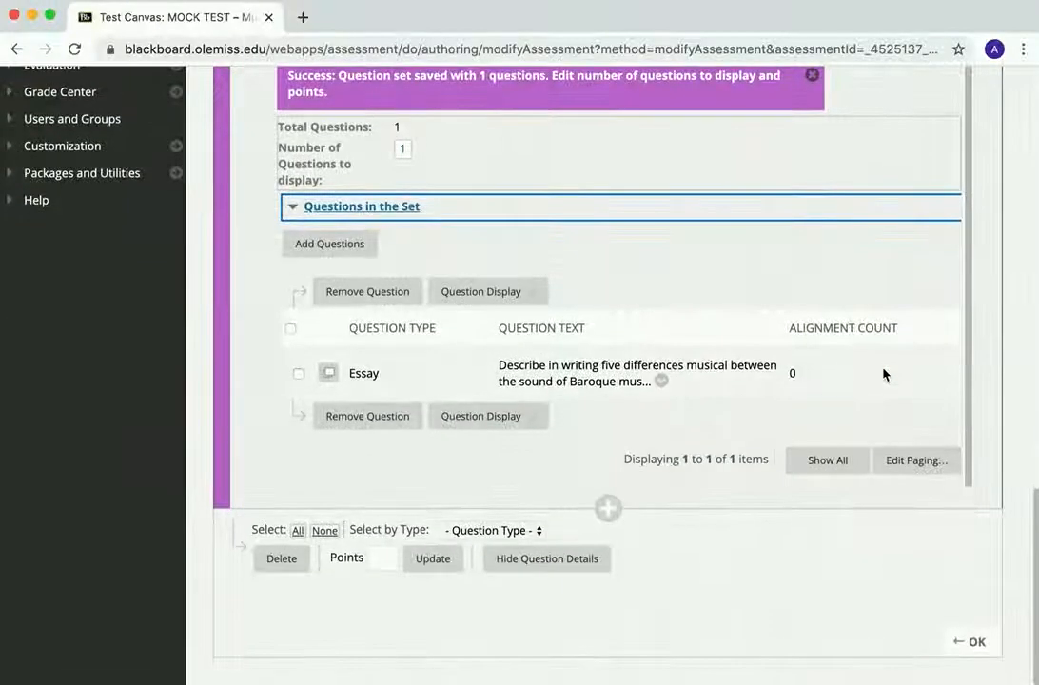
{"action": "scroll", "coordinate": [832, 534], "scroll_direction": "up", "scroll_amount": 12}
{"action": "scroll", "coordinate": [832, 534], "scroll_direction": "down", "scroll_amount": 7}
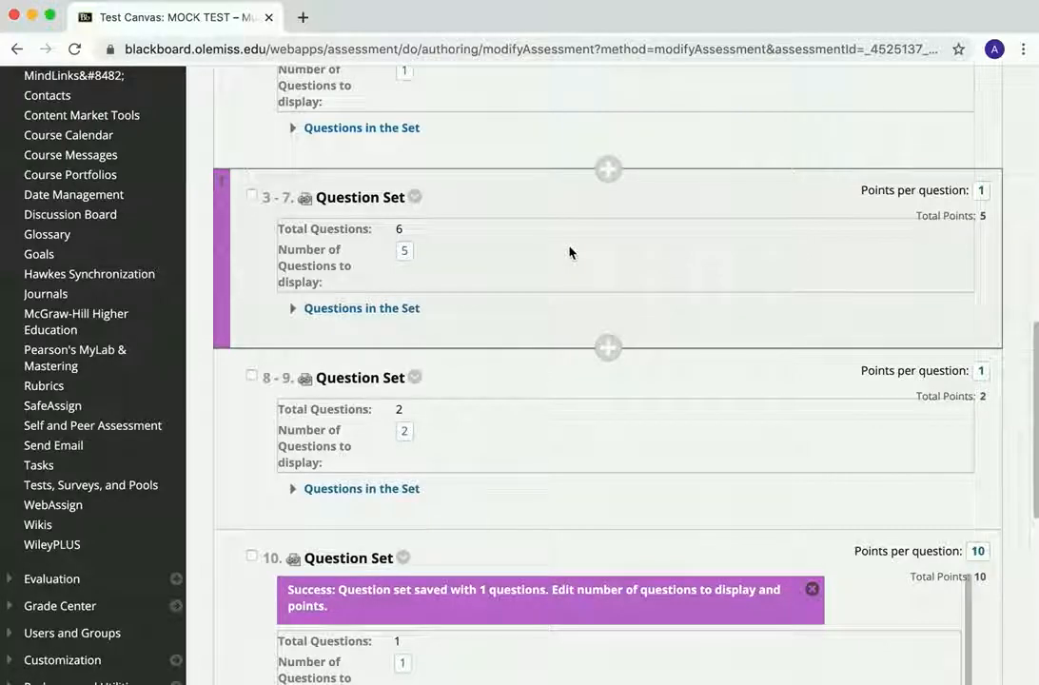
{"action": "scroll", "coordinate": [701, 277], "scroll_direction": "down", "scroll_amount": 10}
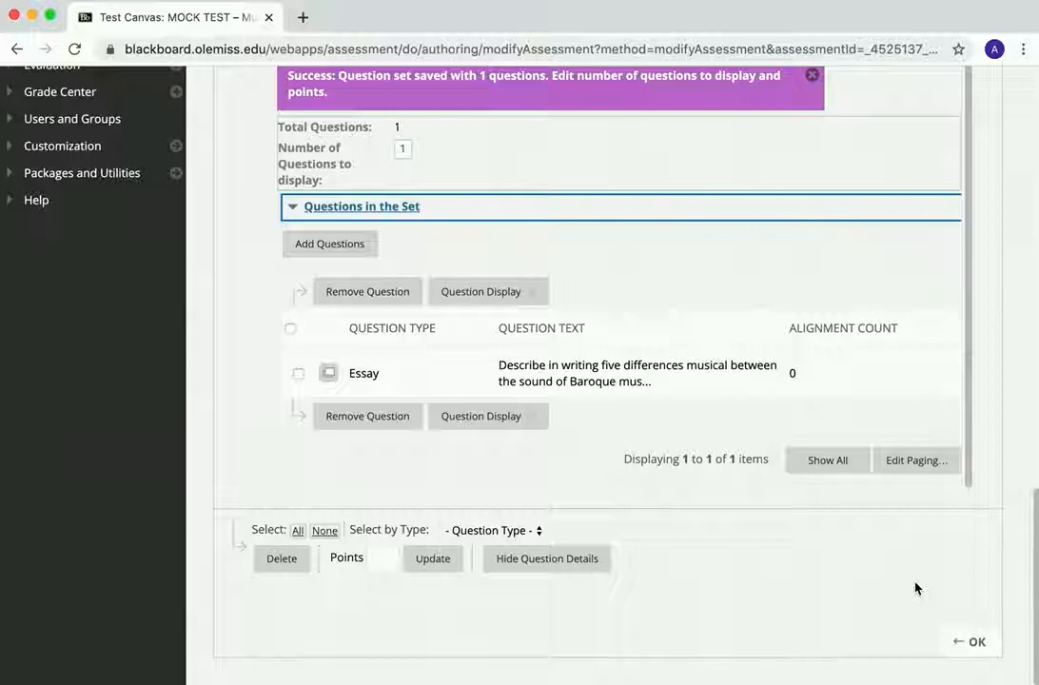
{"action": "left_click", "coordinate": [966, 653]}
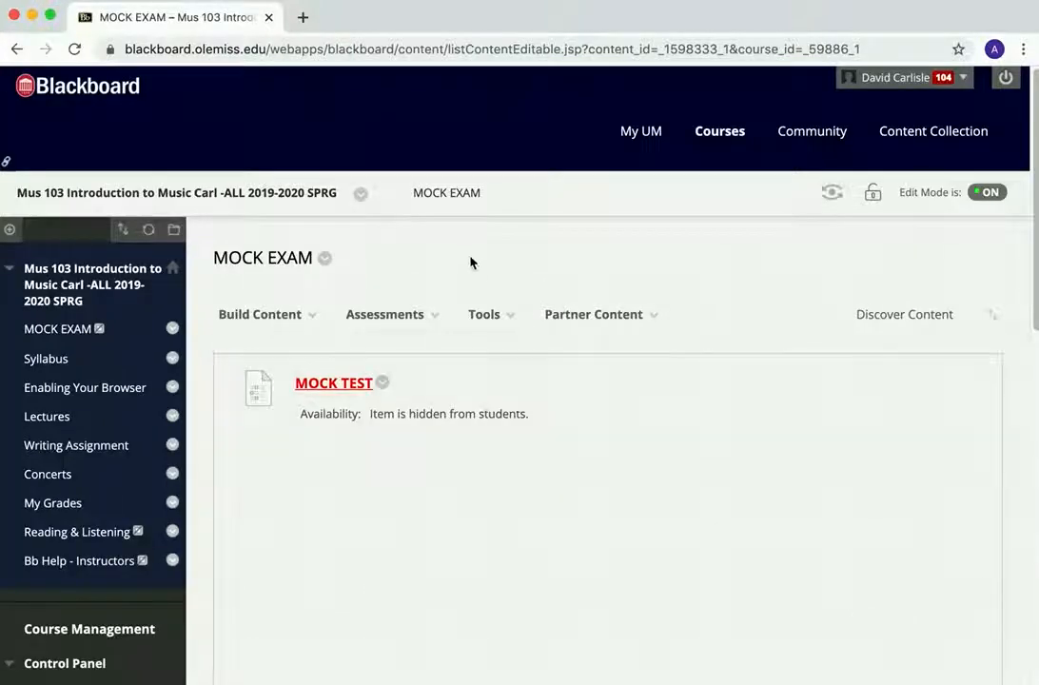
Step: Open the test options of MOCK TEST and make the test available to students
{"action": "left_click", "coordinate": [257, 314]}
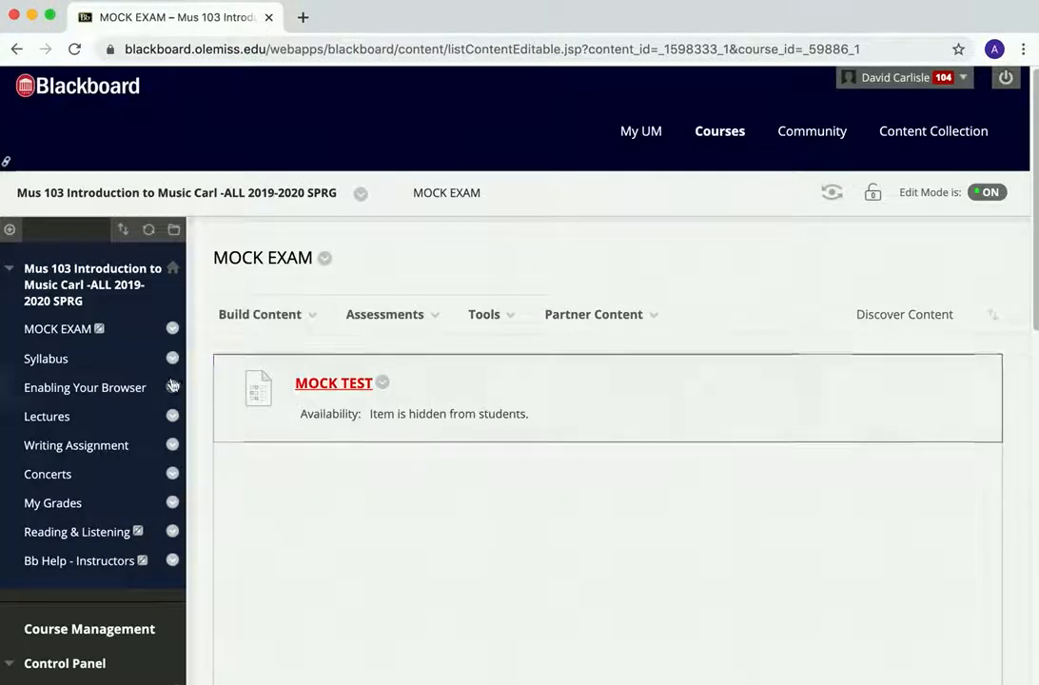
{"action": "left_click", "coordinate": [384, 383]}
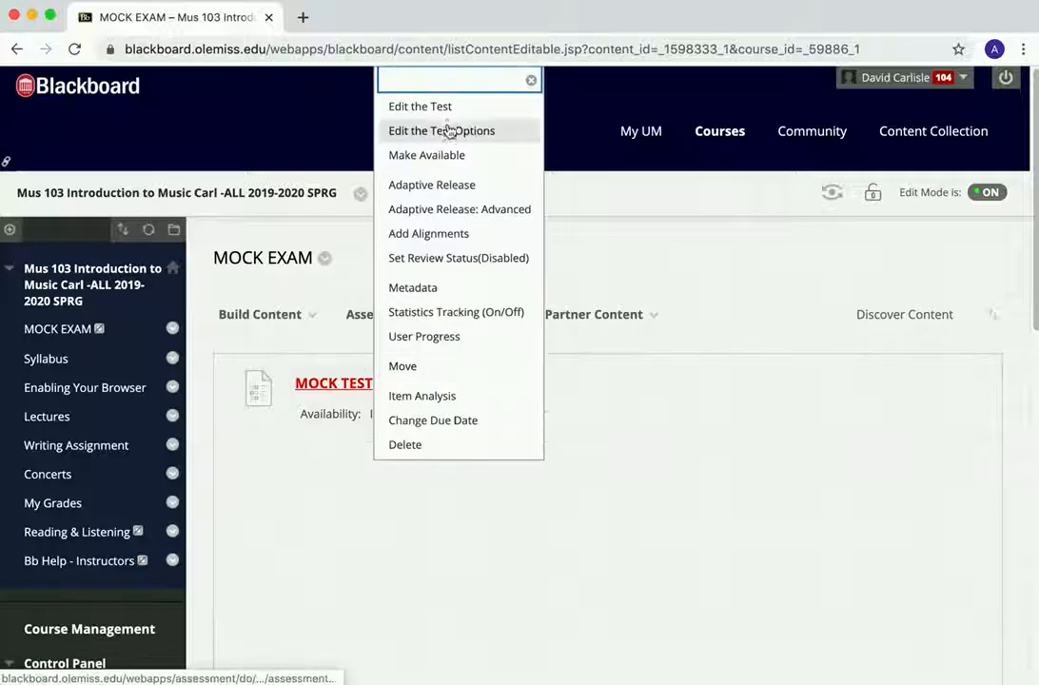
{"action": "left_click", "coordinate": [441, 131]}
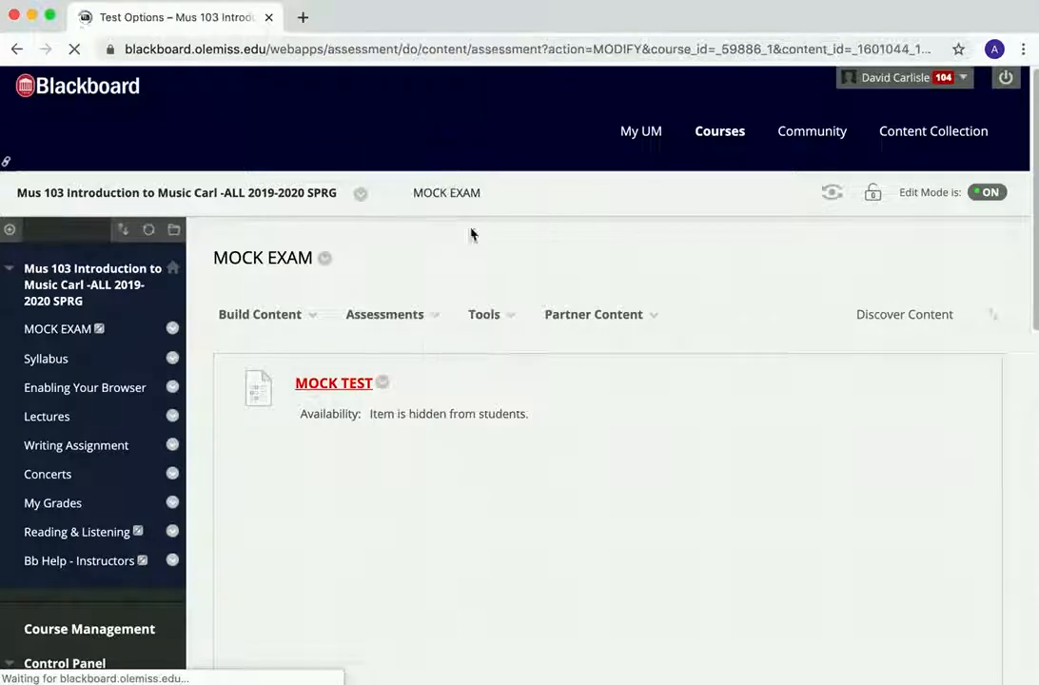
{"action": "scroll", "coordinate": [635, 436], "scroll_direction": "down", "scroll_amount": 8}
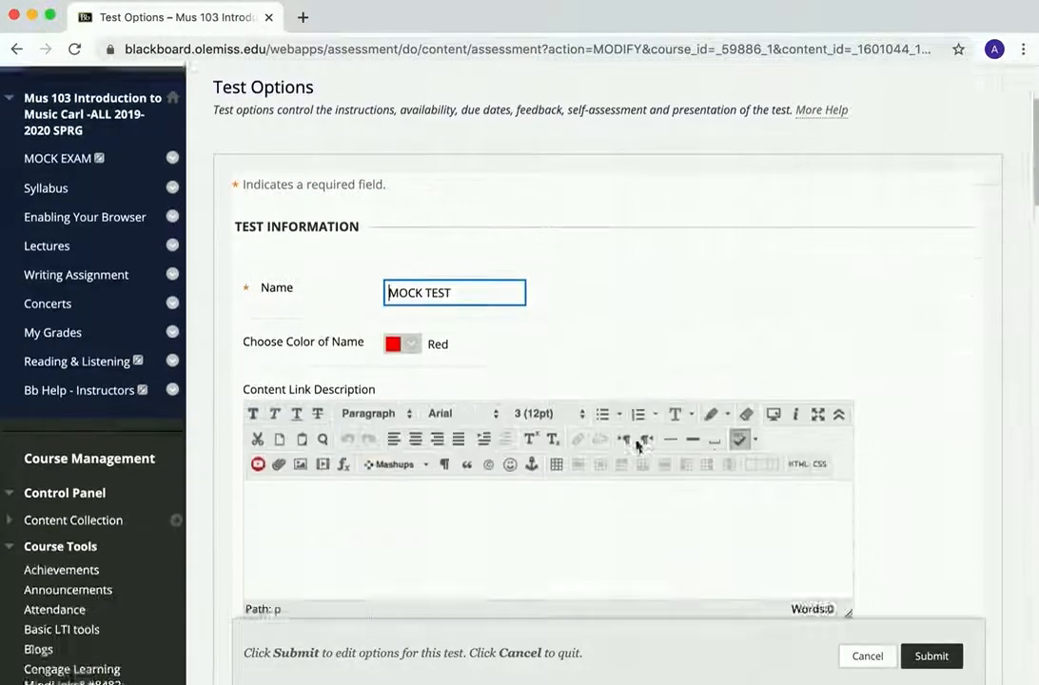
{"action": "scroll", "coordinate": [637, 446], "scroll_direction": "down", "scroll_amount": 3}
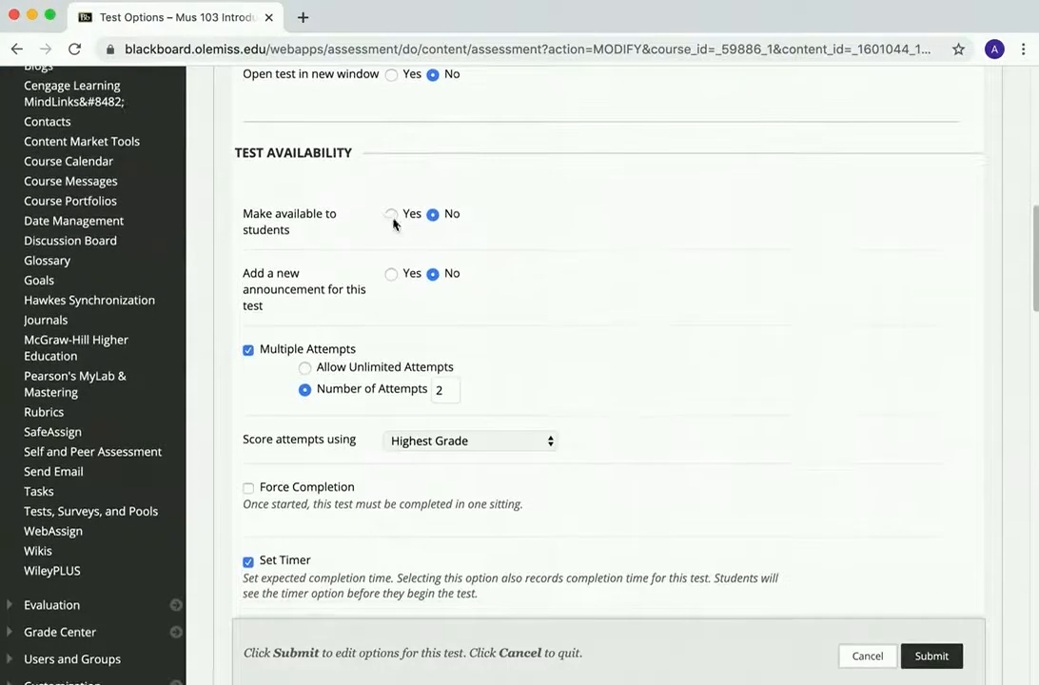
{"action": "left_click", "coordinate": [391, 213]}
Step: Keep attempts scored by Highest Grade and enable Force Completion for the test
{"action": "scroll", "coordinate": [492, 328], "scroll_direction": "down", "scroll_amount": 2}
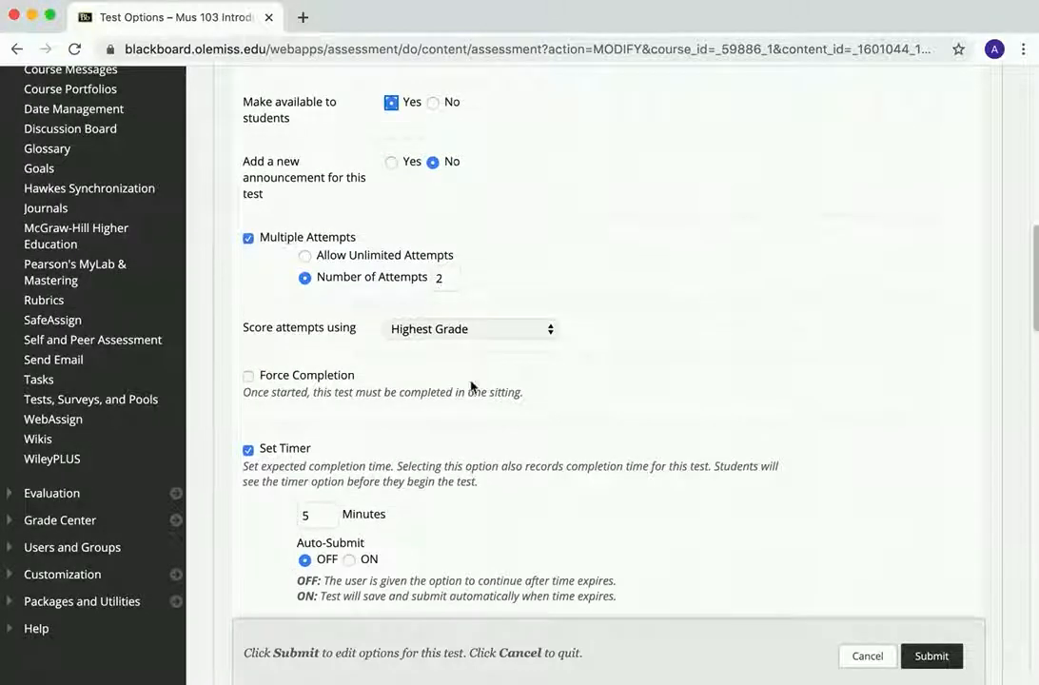
{"action": "left_click", "coordinate": [485, 330]}
{"action": "left_click", "coordinate": [486, 327]}
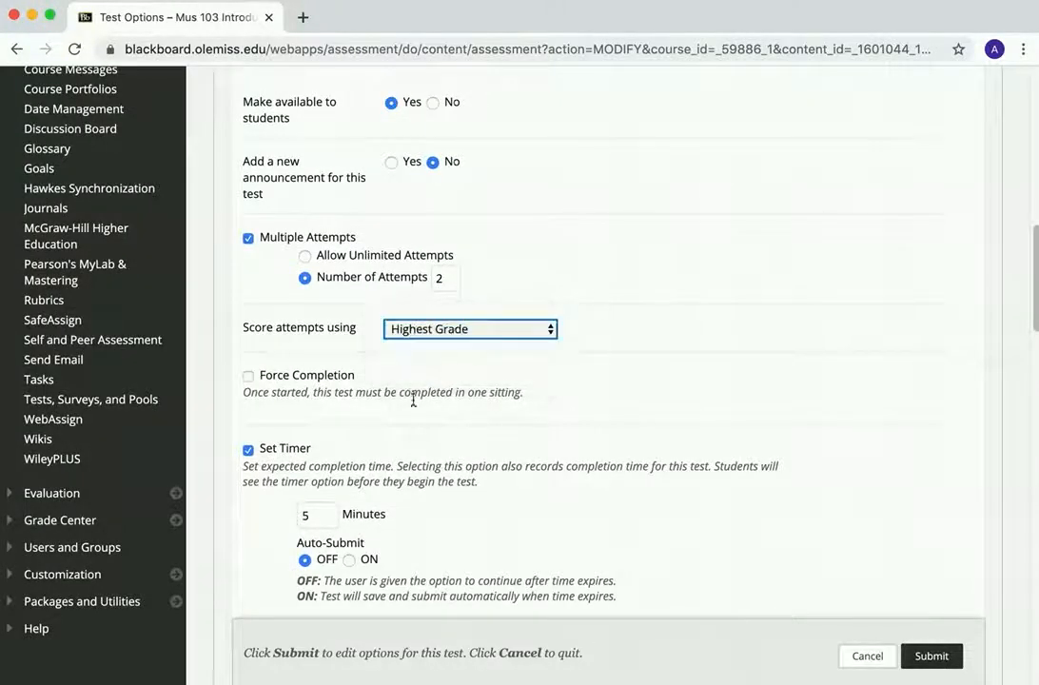
{"action": "left_click", "coordinate": [251, 377]}
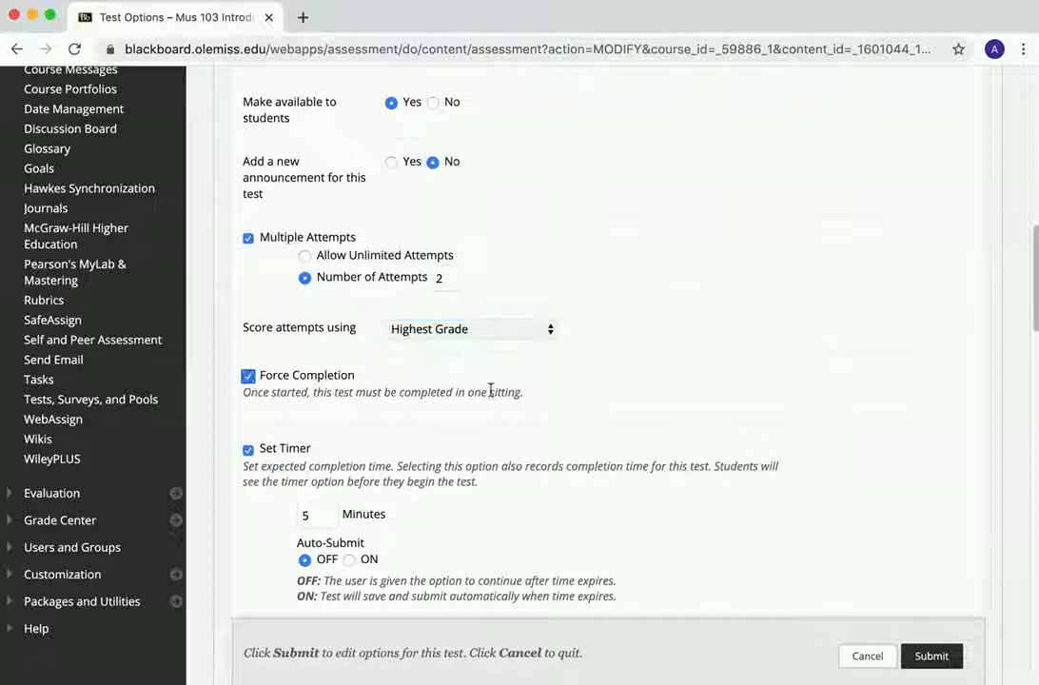
Step: Turn on Auto-Submit for the test timer and set the time limit to 25 minutes
{"action": "scroll", "coordinate": [610, 391], "scroll_direction": "down", "scroll_amount": 2}
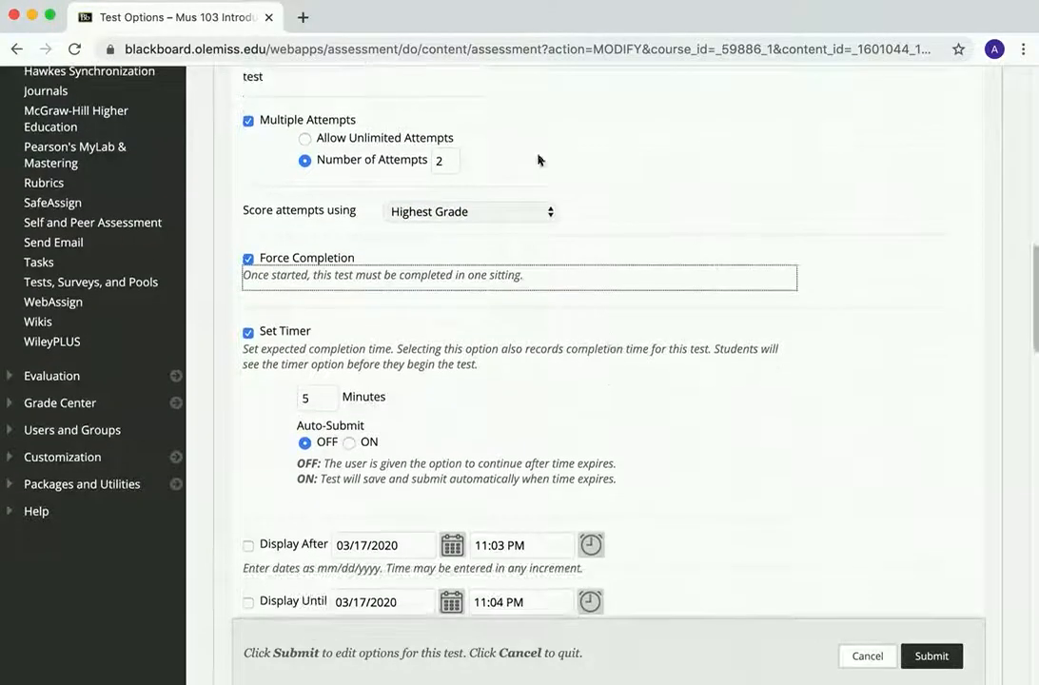
{"action": "scroll", "coordinate": [591, 252], "scroll_direction": "up", "scroll_amount": 3}
{"action": "scroll", "coordinate": [592, 252], "scroll_direction": "down", "scroll_amount": 4}
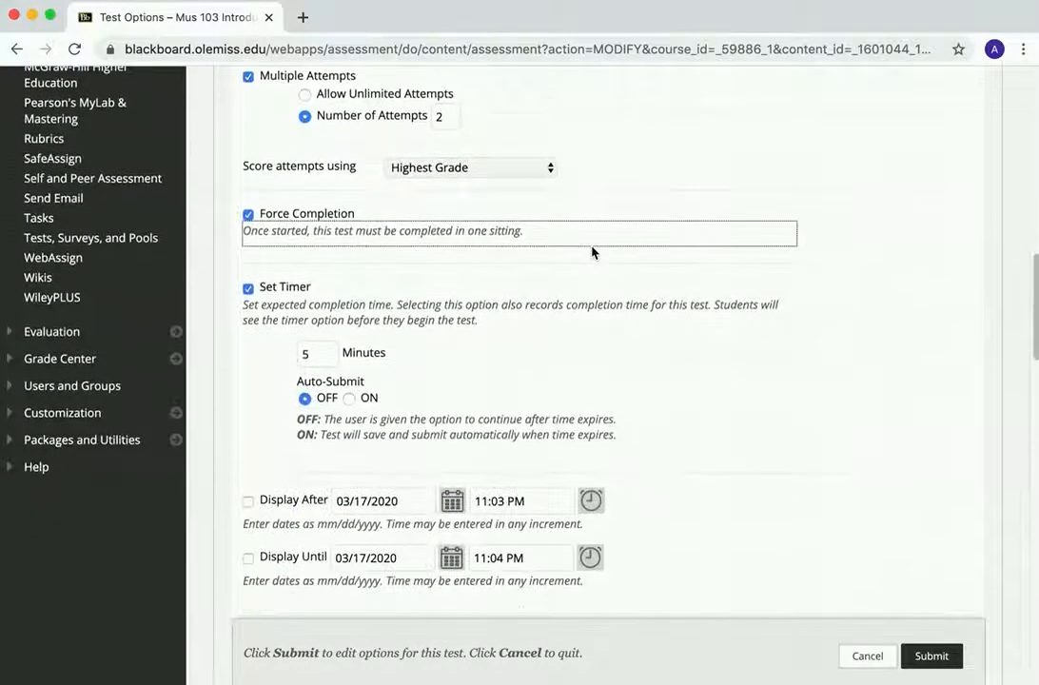
{"action": "scroll", "coordinate": [592, 252], "scroll_direction": "up", "scroll_amount": 2}
{"action": "scroll", "coordinate": [592, 252], "scroll_direction": "up", "scroll_amount": 10}
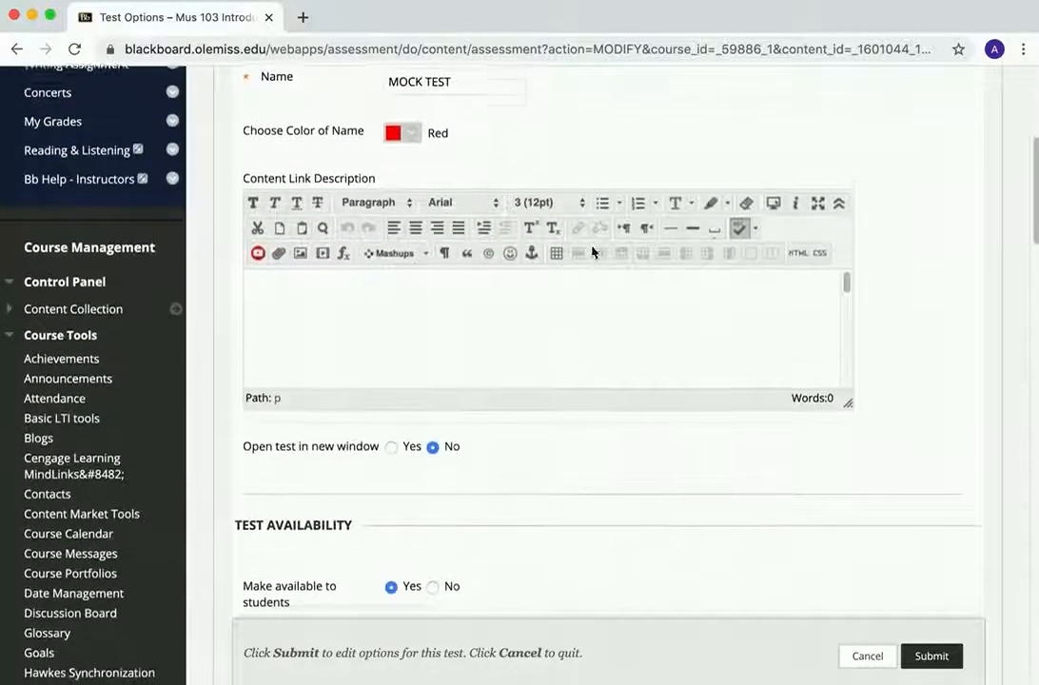
{"action": "scroll", "coordinate": [591, 252], "scroll_direction": "down", "scroll_amount": 11}
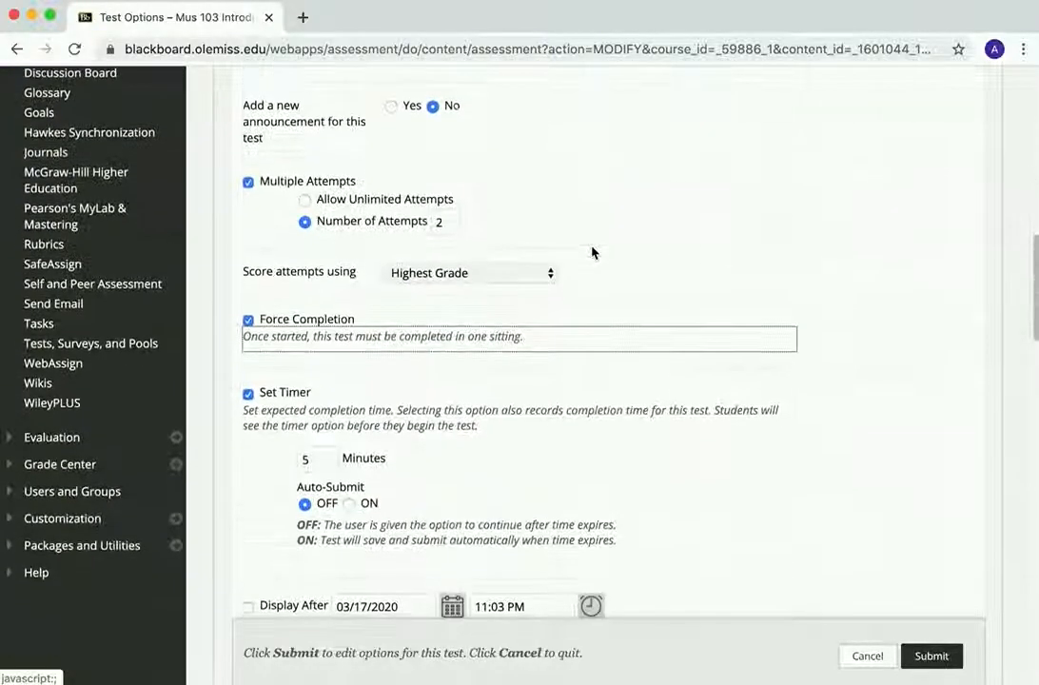
{"action": "scroll", "coordinate": [592, 252], "scroll_direction": "down", "scroll_amount": 2}
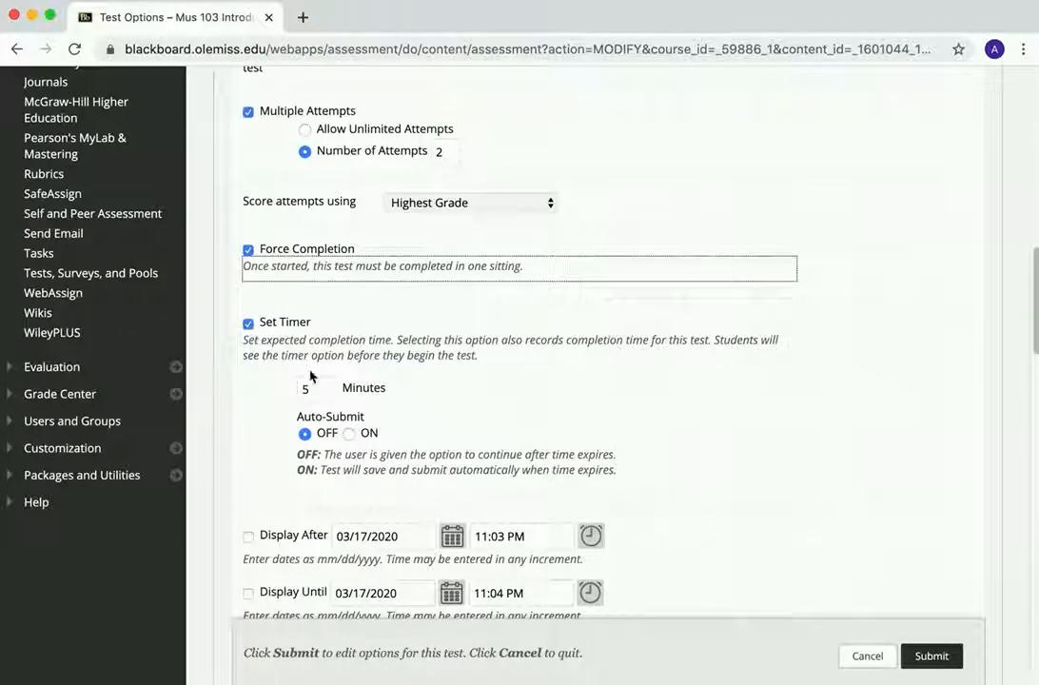
{"action": "left_click", "coordinate": [349, 434]}
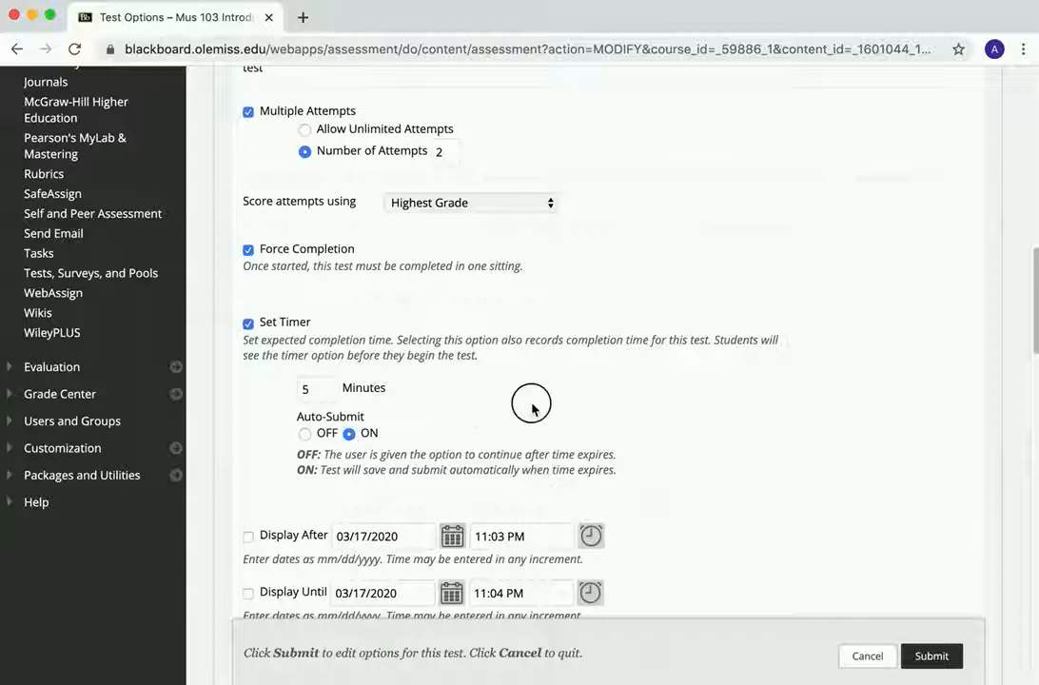
{"action": "double_click", "coordinate": [302, 388]}
{"action": "left_click", "coordinate": [478, 405]}
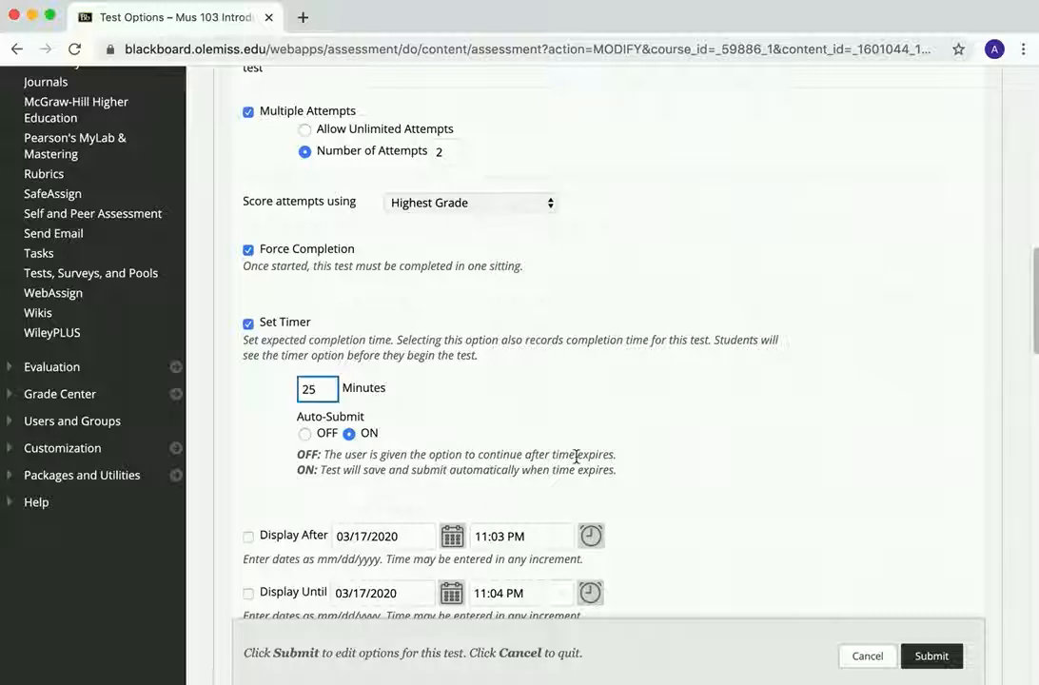
{"action": "left_click", "coordinate": [682, 417]}
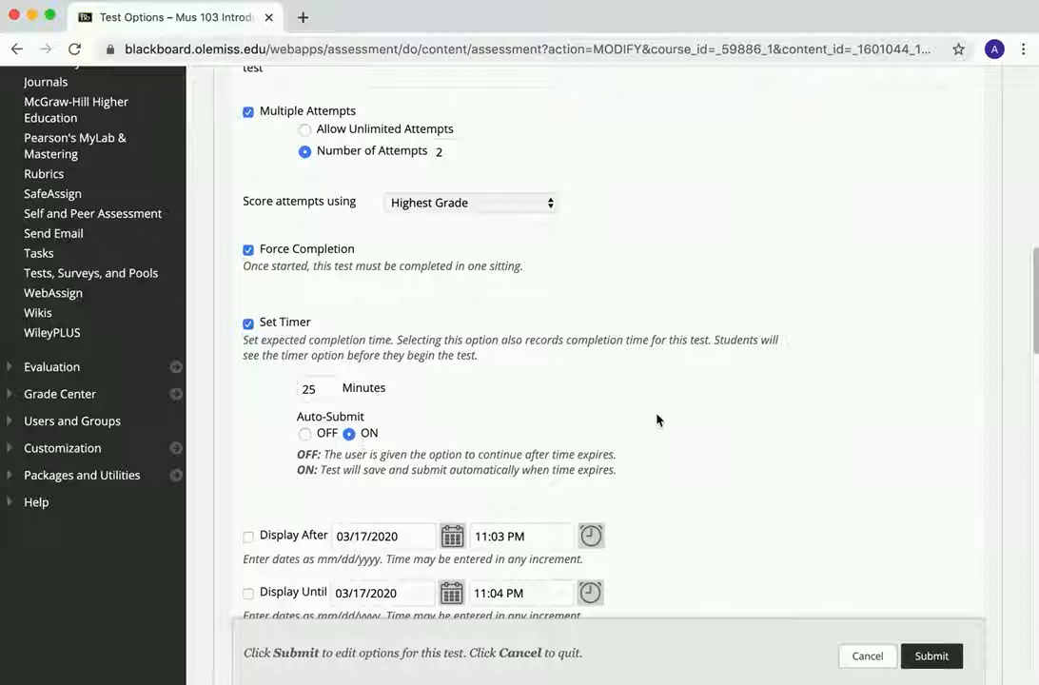
Step: Enable Display After for the test and set its start time to 09:00 AM on 03/17/2020
{"action": "scroll", "coordinate": [657, 419], "scroll_direction": "down", "scroll_amount": 5}
{"action": "left_click", "coordinate": [247, 284]}
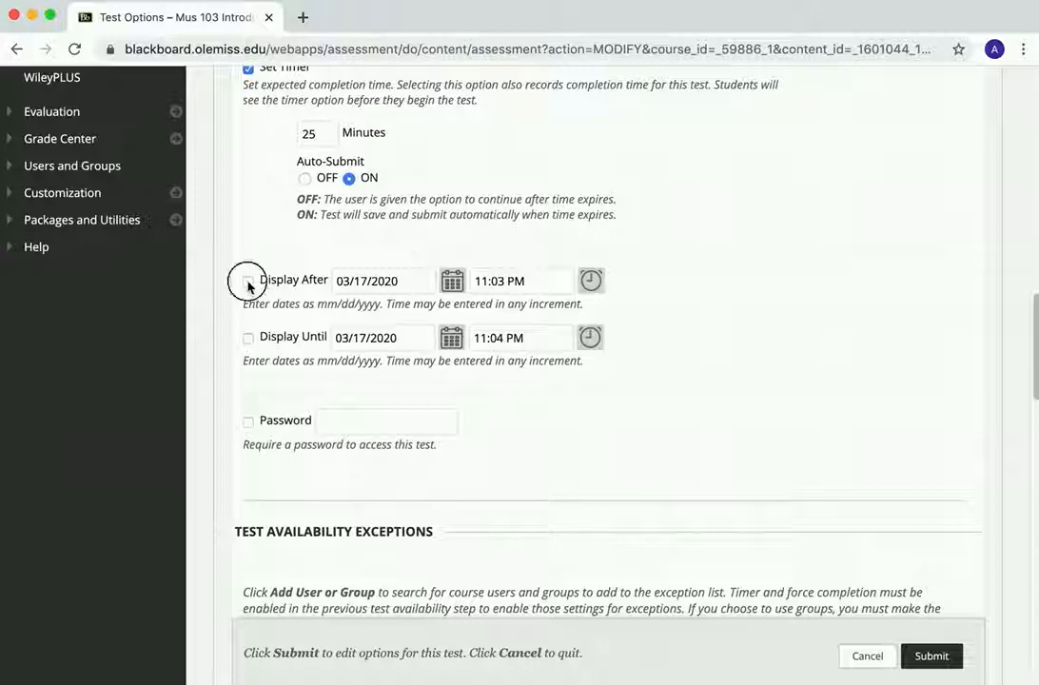
{"action": "left_click", "coordinate": [591, 280]}
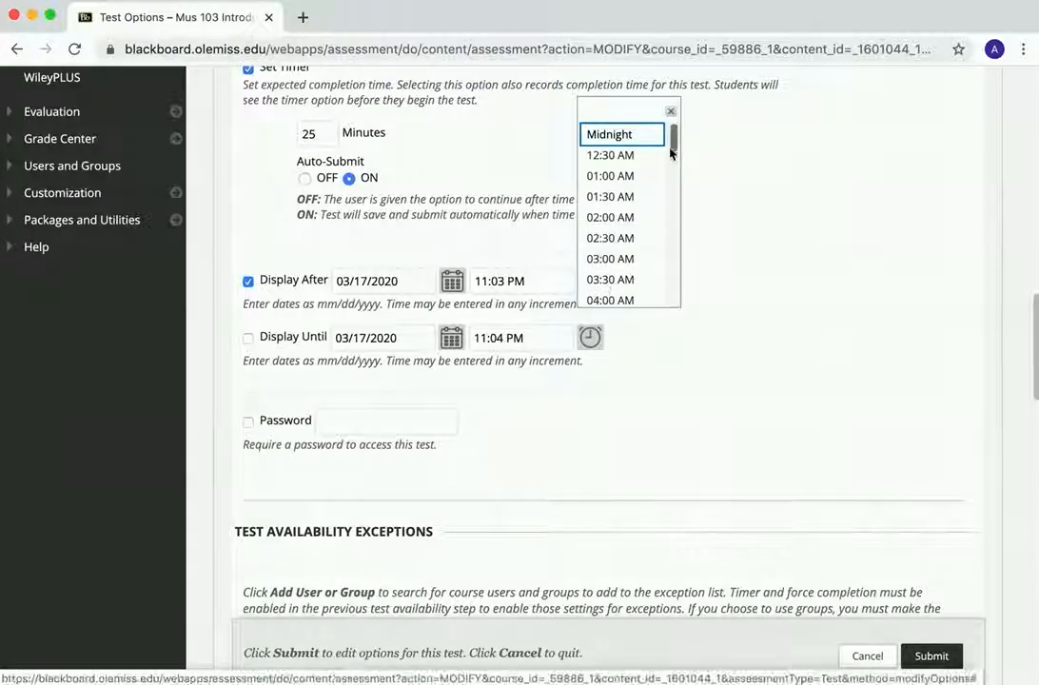
{"action": "left_click_drag", "start_coordinate": [673, 143], "coordinate": [630, 192]}
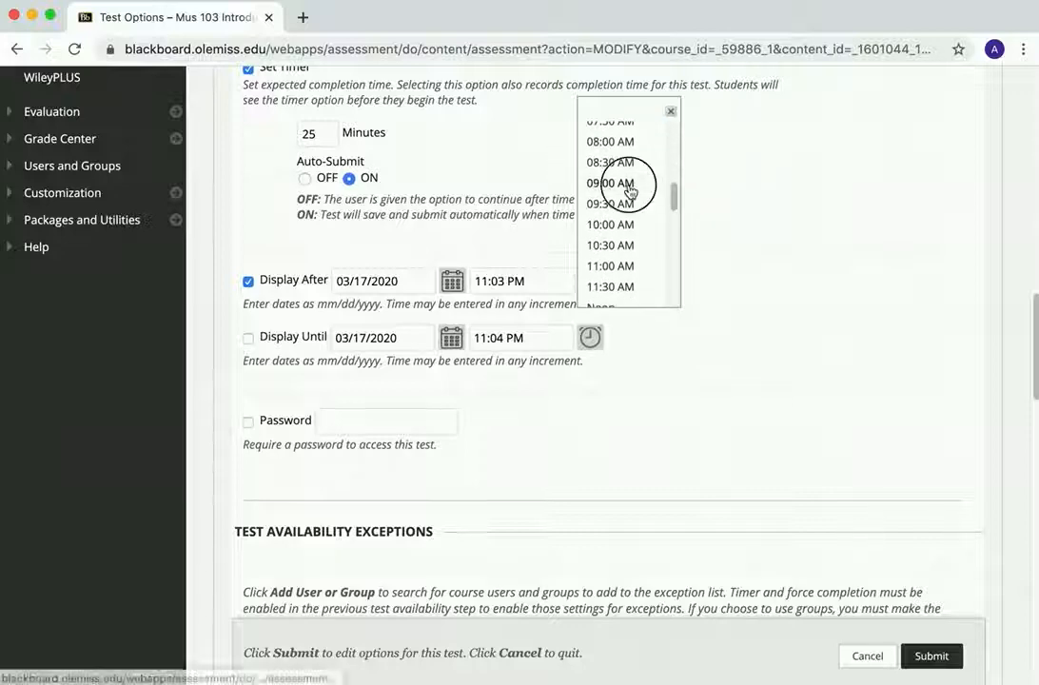
{"action": "left_click", "coordinate": [630, 192]}
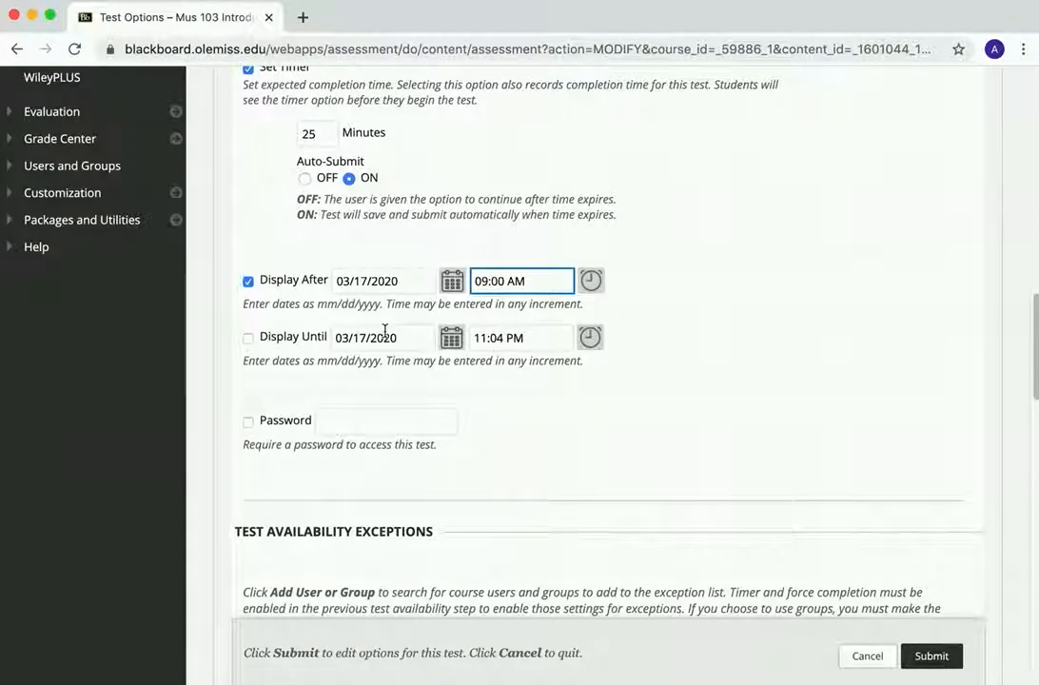
Step: Enable Display Until for the test and set its end time to 10:00 AM on 03/17/2020
{"action": "left_click", "coordinate": [452, 339]}
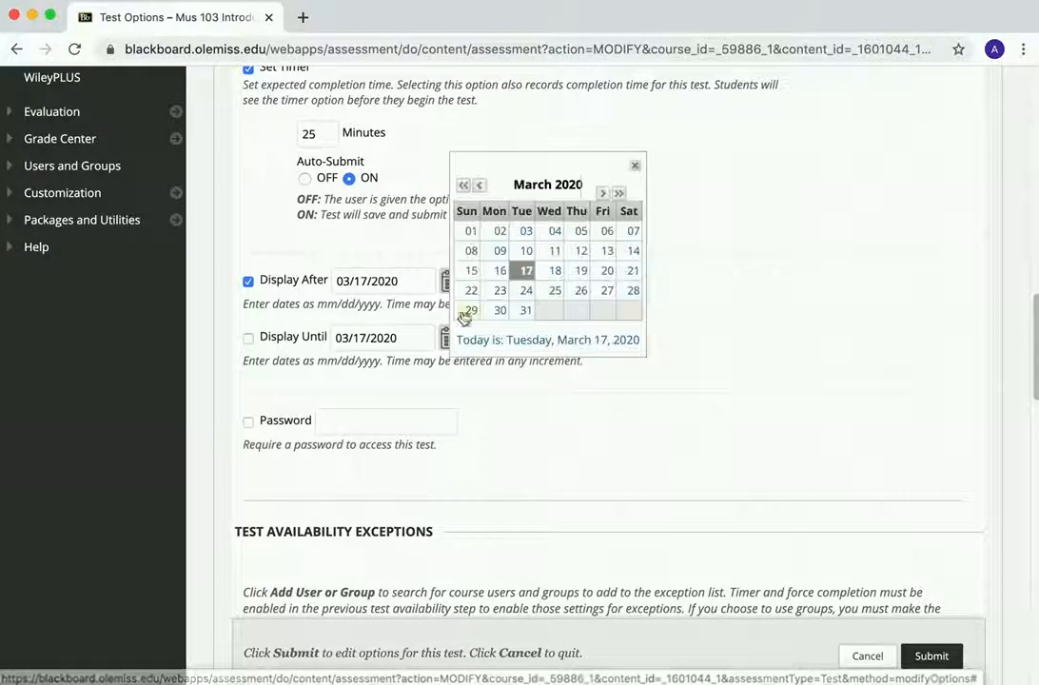
{"action": "left_click", "coordinate": [534, 408]}
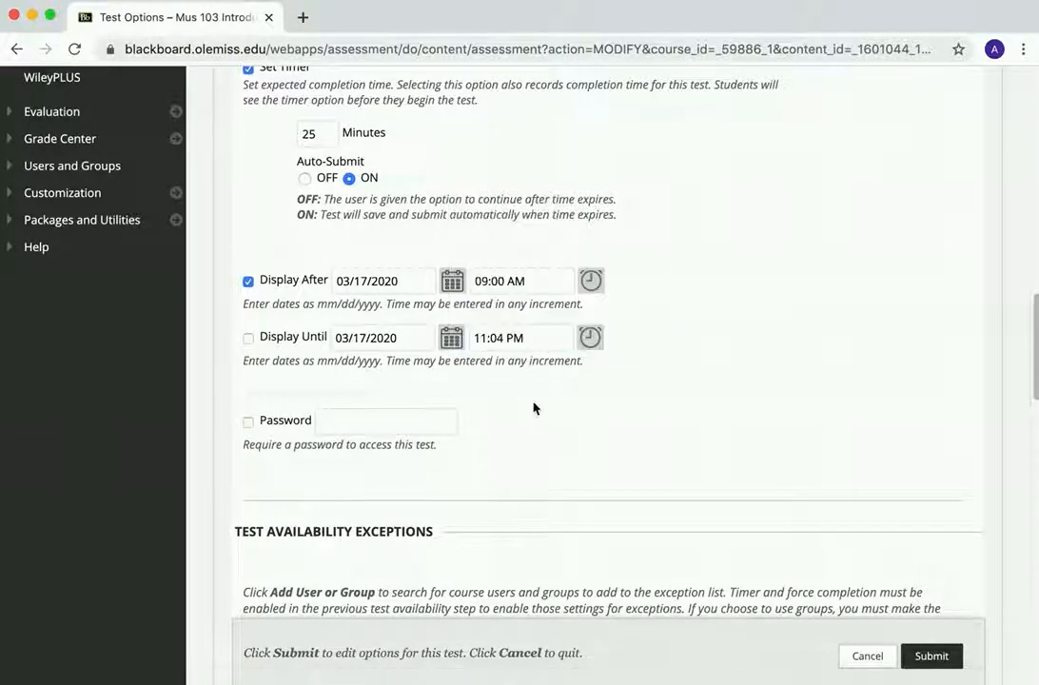
{"action": "left_click", "coordinate": [249, 339]}
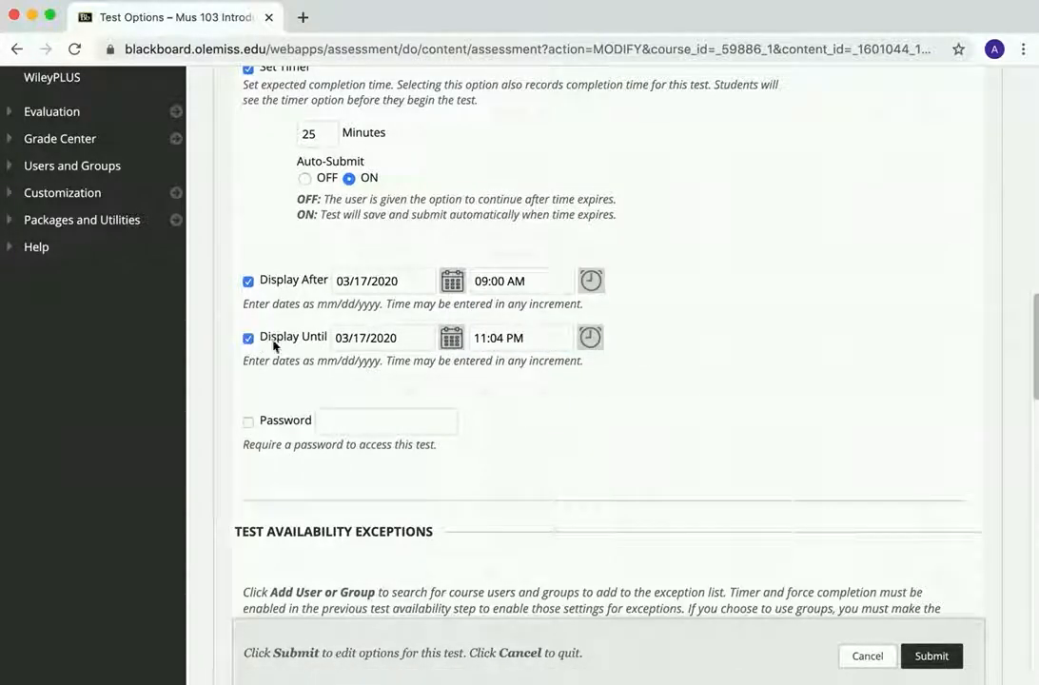
{"action": "left_click", "coordinate": [452, 340]}
{"action": "left_click", "coordinate": [453, 340]}
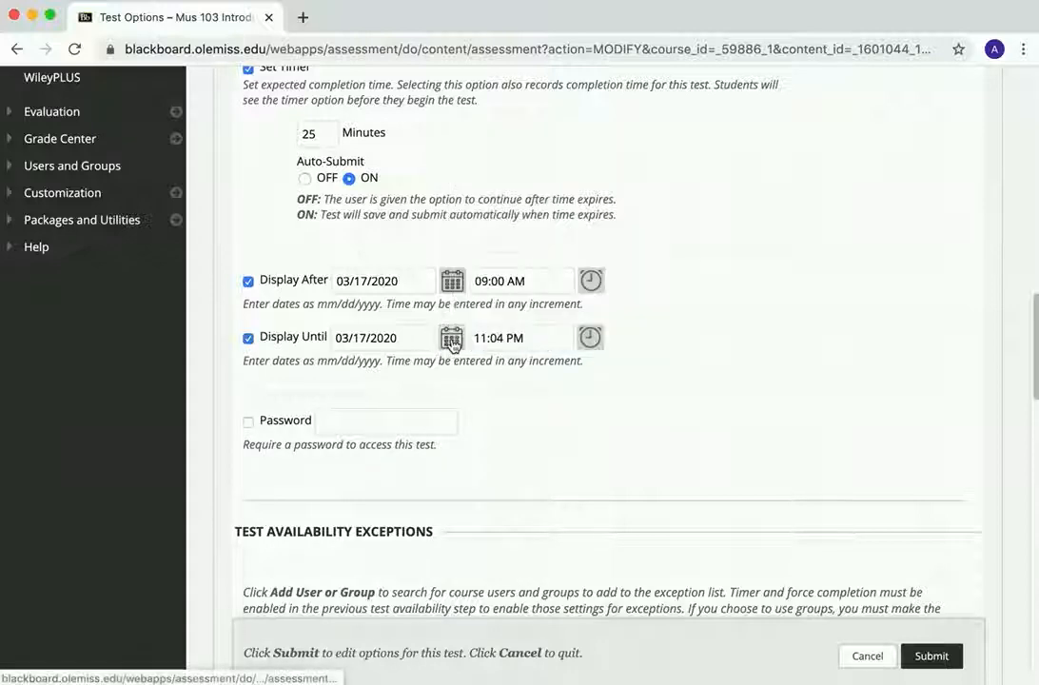
{"action": "left_click", "coordinate": [592, 335]}
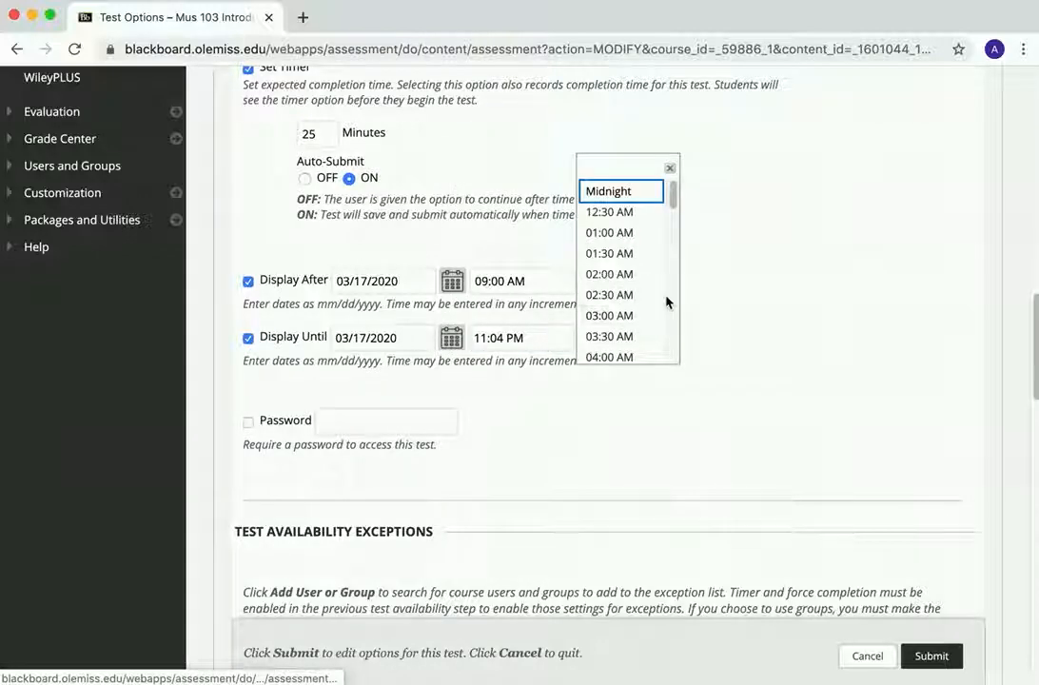
{"action": "scroll", "coordinate": [666, 300], "scroll_direction": "down", "scroll_amount": 4}
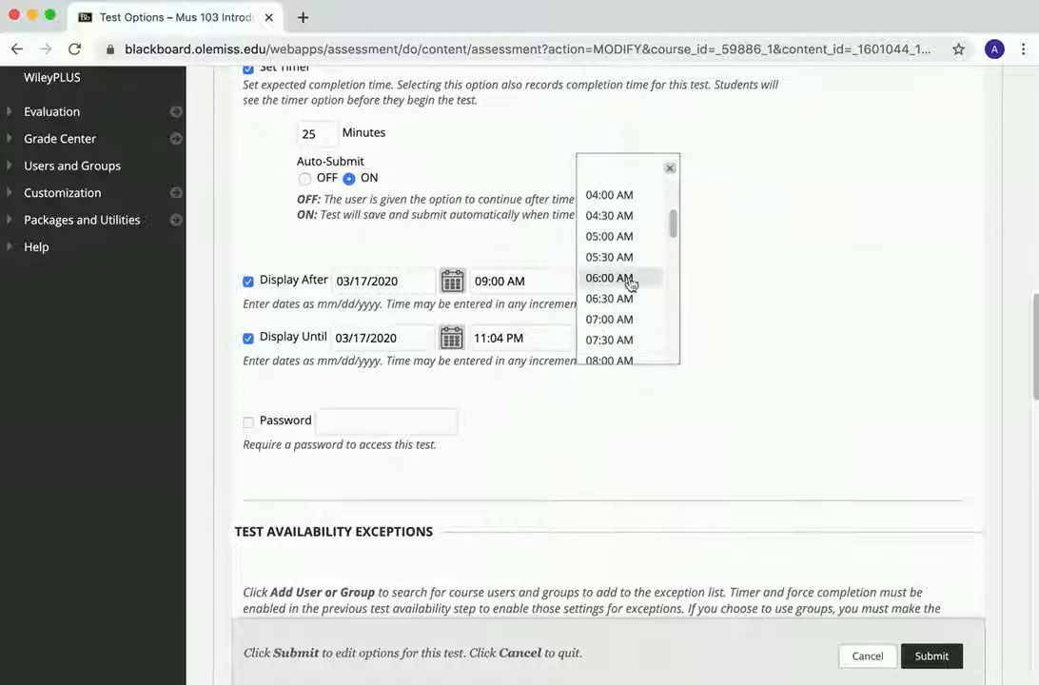
{"action": "scroll", "coordinate": [669, 298], "scroll_direction": "down", "scroll_amount": 5}
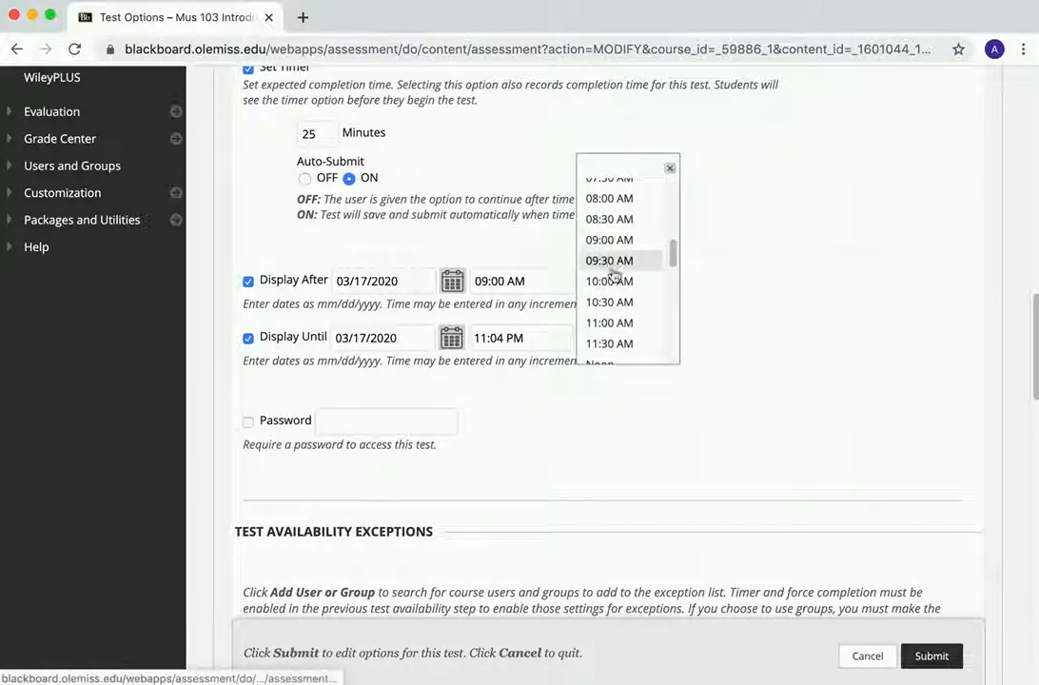
{"action": "left_click", "coordinate": [612, 278]}
{"action": "left_click", "coordinate": [491, 338]}
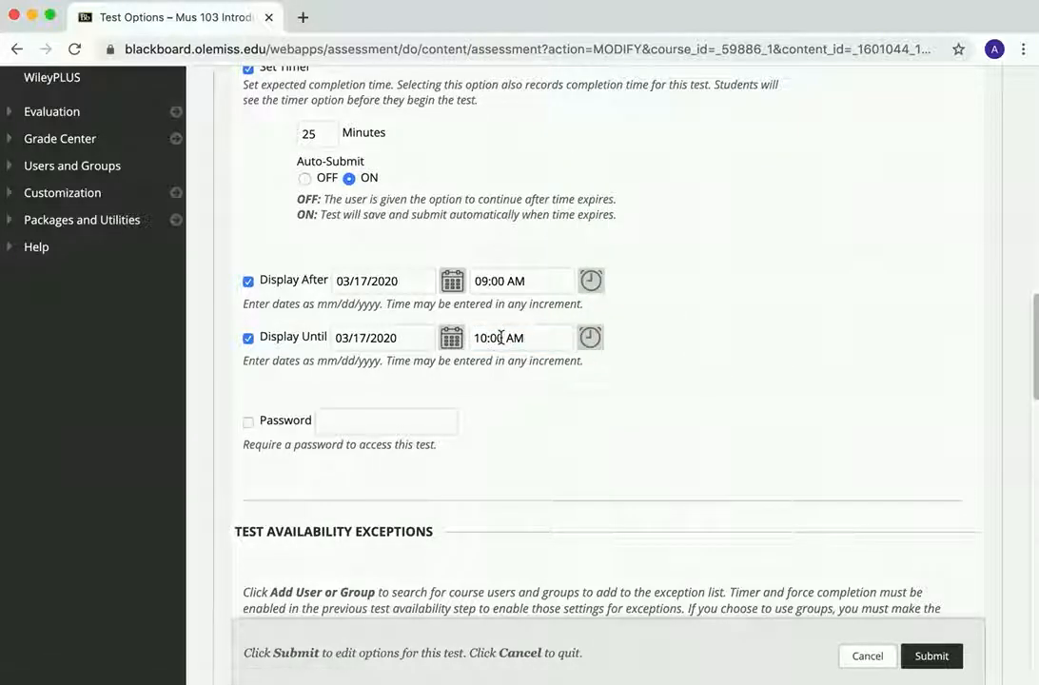
Step: Set the test's Display Until time to 10:45 AM and its Display After time to 09:30 AM
{"action": "type", "text": "45"}
{"action": "left_click", "coordinate": [693, 369]}
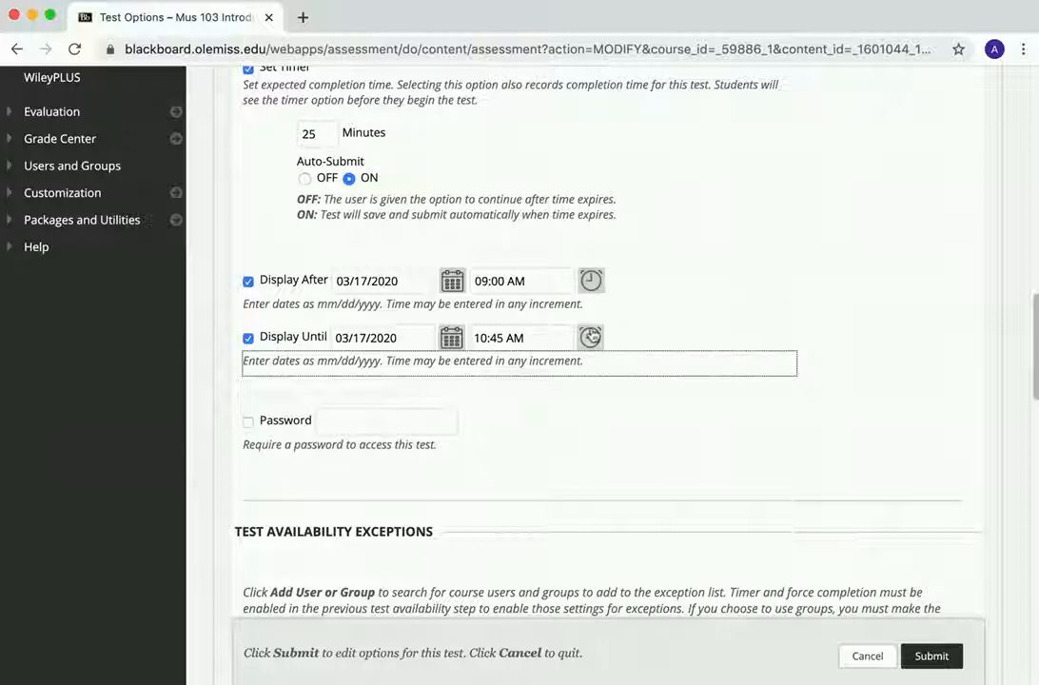
{"action": "left_click", "coordinate": [591, 279]}
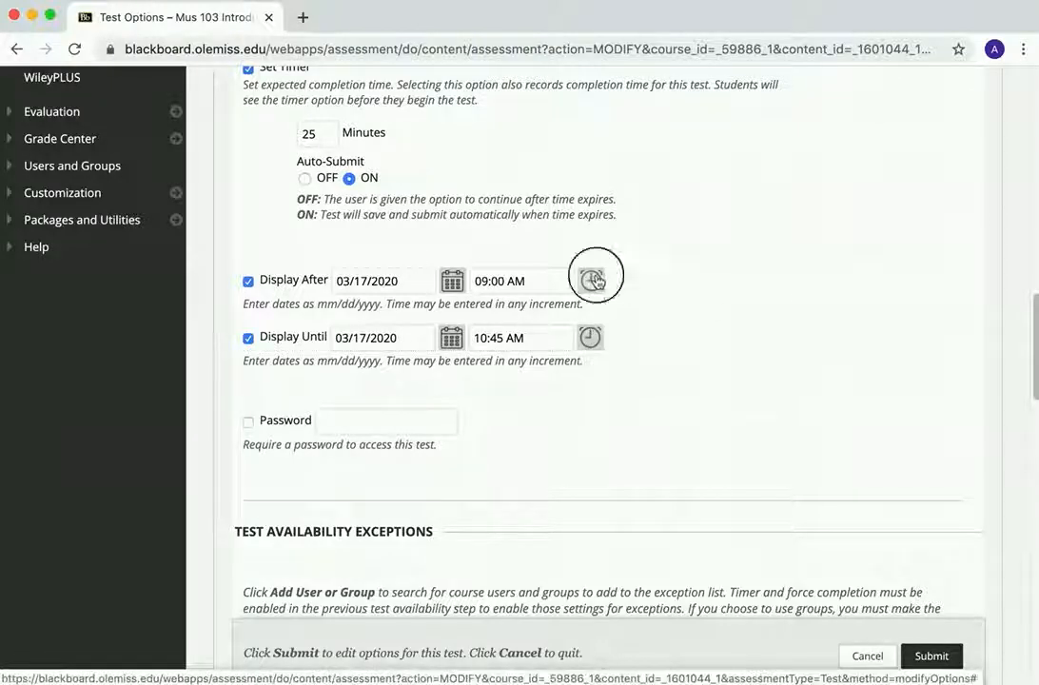
{"action": "scroll", "coordinate": [666, 261], "scroll_direction": "down", "scroll_amount": 5}
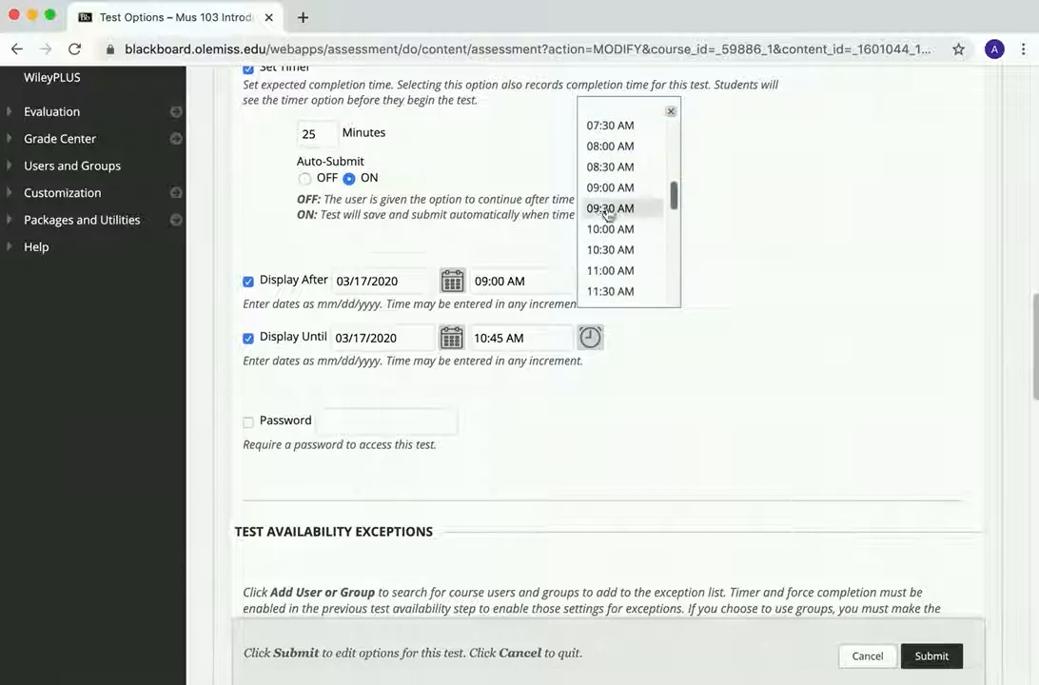
{"action": "left_click", "coordinate": [609, 208]}
{"action": "left_click", "coordinate": [686, 336]}
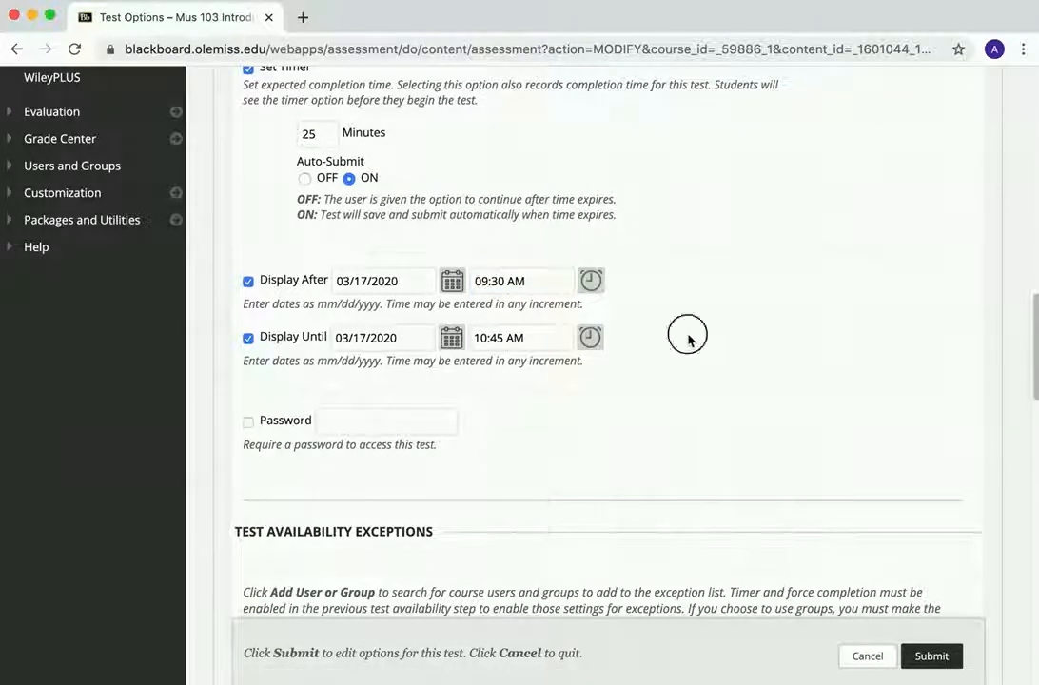
Step: Review the test options from the test information and availability sections through the due date, self-assessment, feedback and presentation sections
{"action": "scroll", "coordinate": [689, 338], "scroll_direction": "down", "scroll_amount": 1}
{"action": "scroll", "coordinate": [689, 341], "scroll_direction": "down", "scroll_amount": 2}
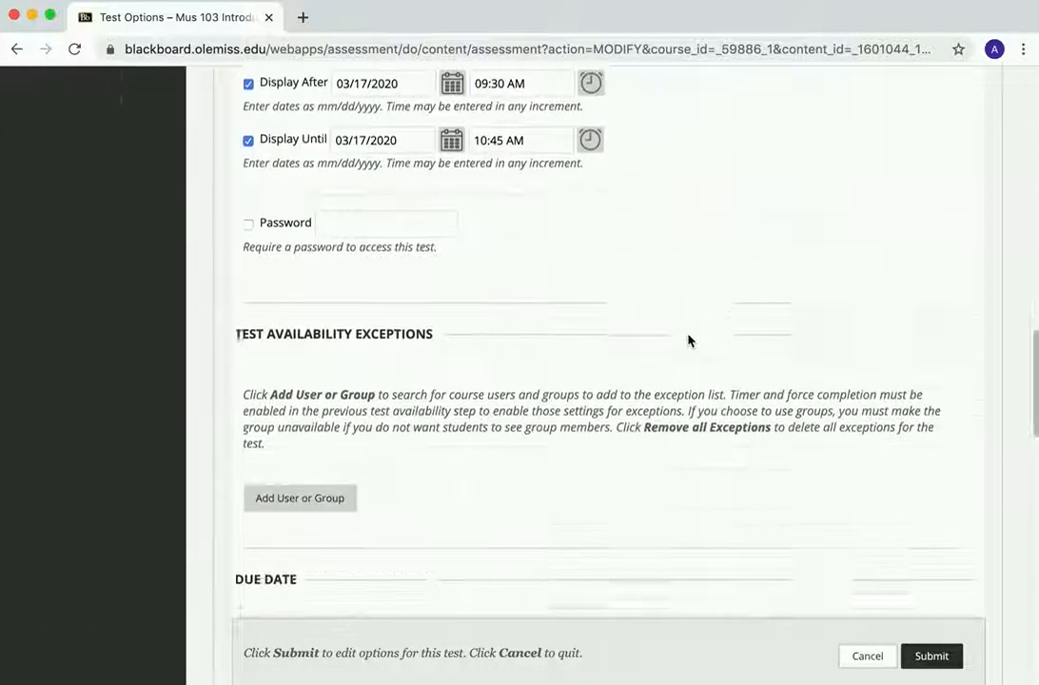
{"action": "scroll", "coordinate": [688, 341], "scroll_direction": "up", "scroll_amount": 1}
{"action": "scroll", "coordinate": [688, 341], "scroll_direction": "down", "scroll_amount": 2}
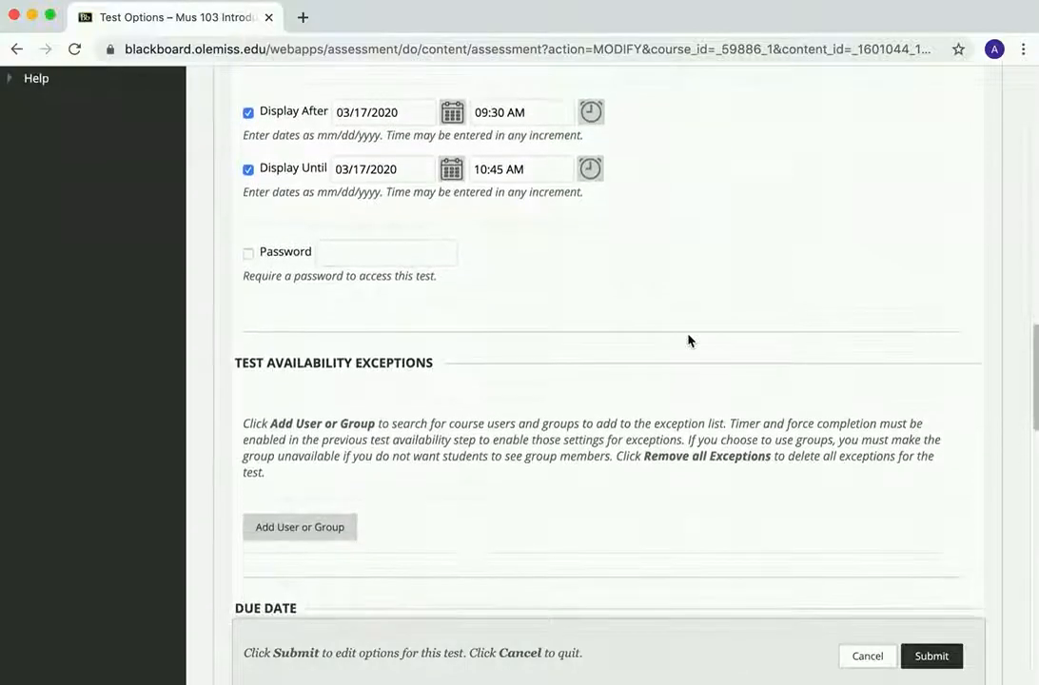
{"action": "scroll", "coordinate": [689, 340], "scroll_direction": "up", "scroll_amount": 5}
{"action": "scroll", "coordinate": [688, 340], "scroll_direction": "up", "scroll_amount": 5}
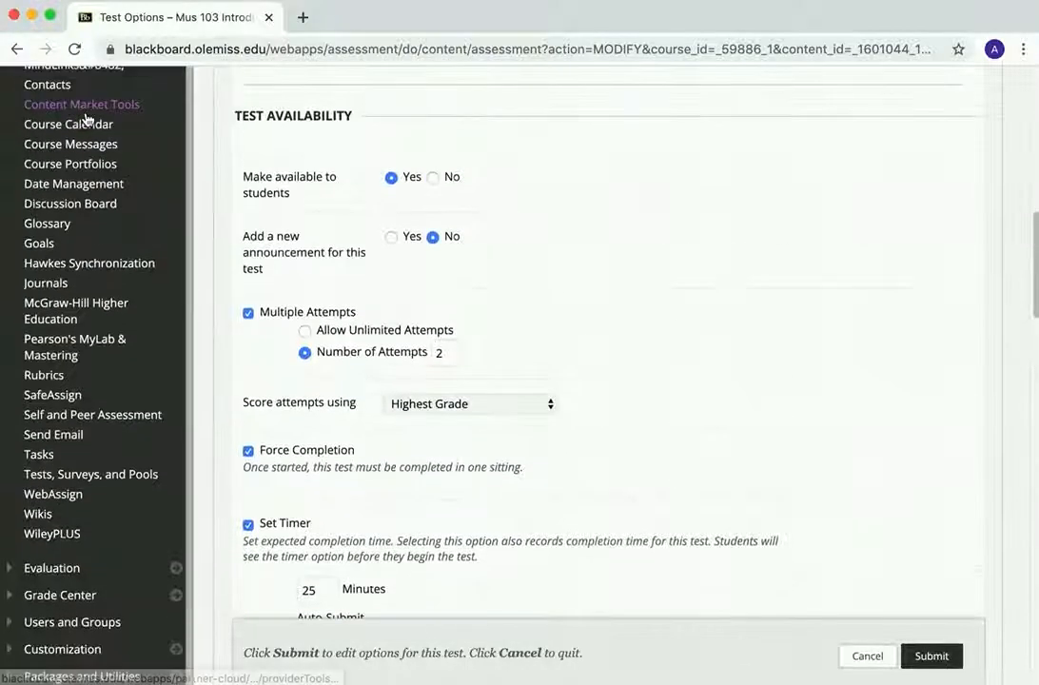
{"action": "scroll", "coordinate": [85, 118], "scroll_direction": "up", "scroll_amount": 6}
{"action": "scroll", "coordinate": [74, 107], "scroll_direction": "up", "scroll_amount": 2}
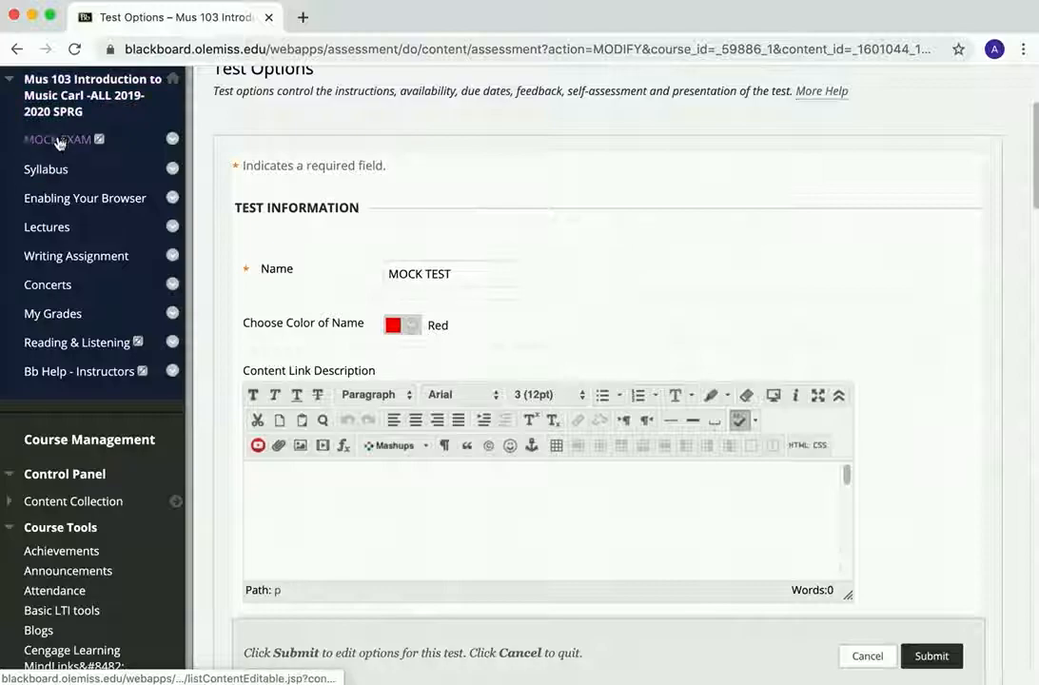
{"action": "scroll", "coordinate": [619, 249], "scroll_direction": "down", "scroll_amount": 2}
{"action": "scroll", "coordinate": [620, 249], "scroll_direction": "down", "scroll_amount": 18}
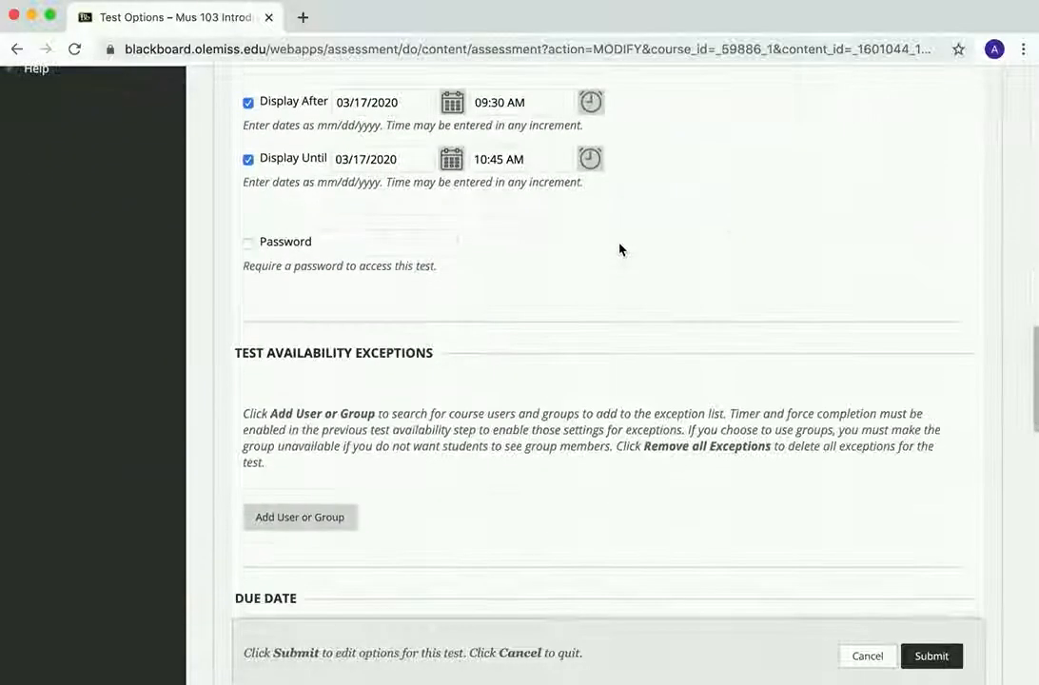
{"action": "scroll", "coordinate": [619, 242], "scroll_direction": "down", "scroll_amount": 2}
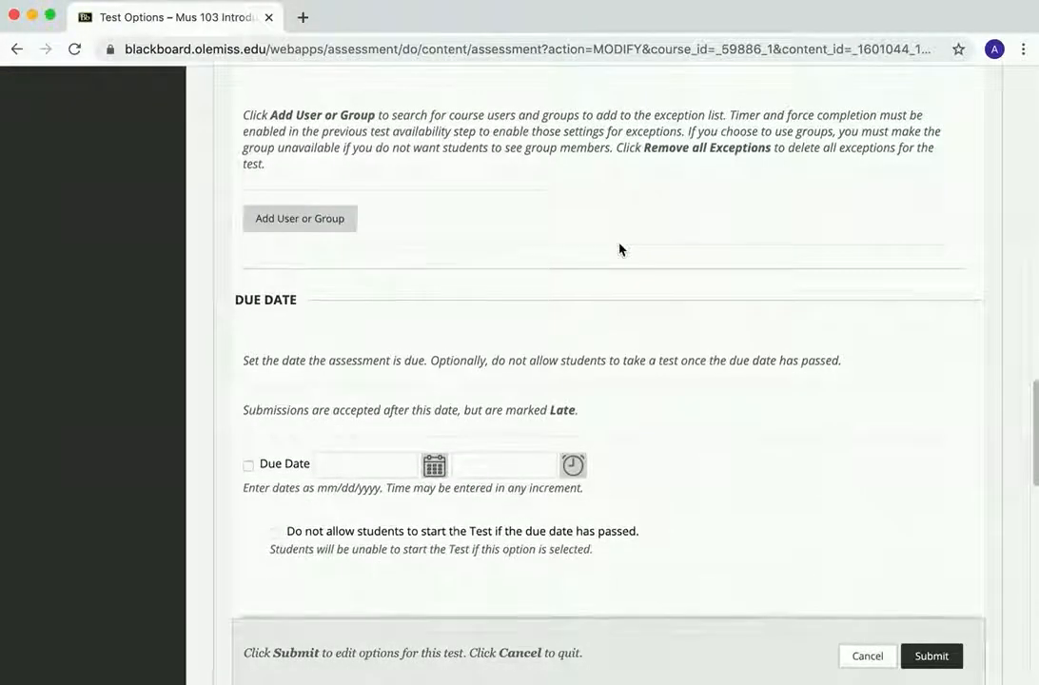
{"action": "scroll", "coordinate": [619, 243], "scroll_direction": "down", "scroll_amount": 3}
{"action": "scroll", "coordinate": [619, 249], "scroll_direction": "down", "scroll_amount": 2}
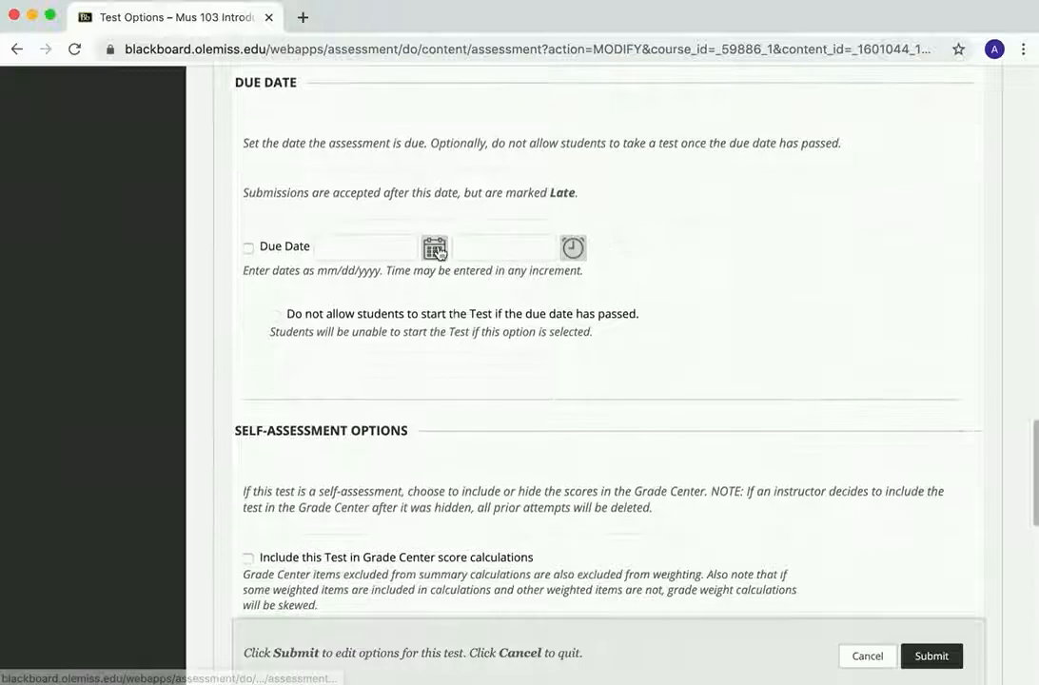
{"action": "scroll", "coordinate": [676, 263], "scroll_direction": "down", "scroll_amount": 15}
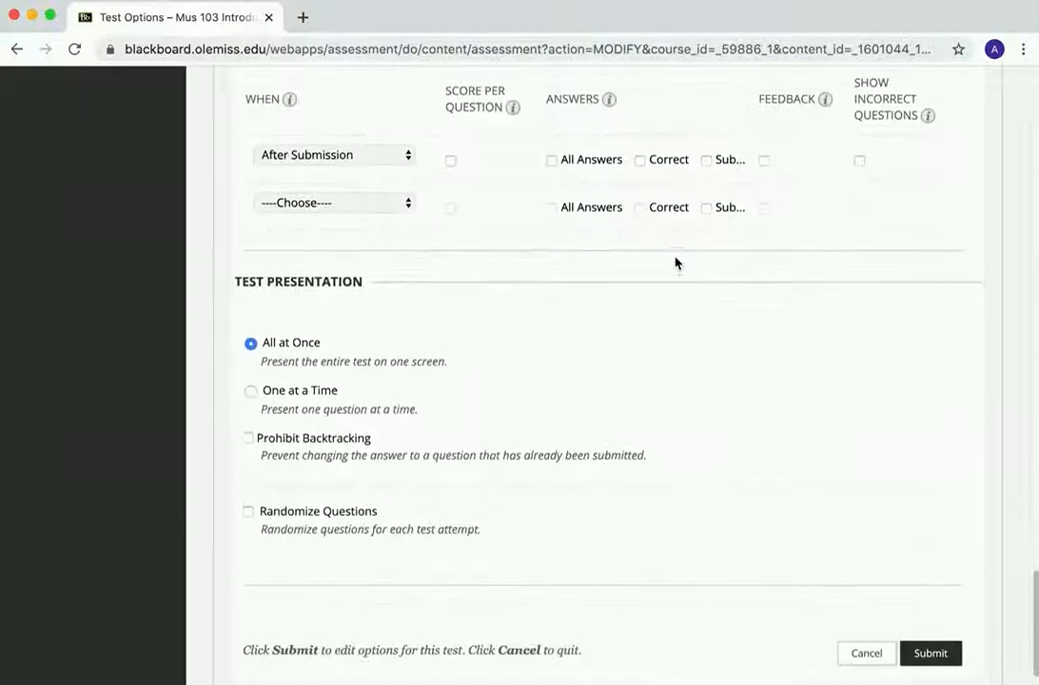
Step: Enable the test's due date for 03/17/2020 and set its time to 10:45 AM
{"action": "scroll", "coordinate": [675, 262], "scroll_direction": "up", "scroll_amount": 15}
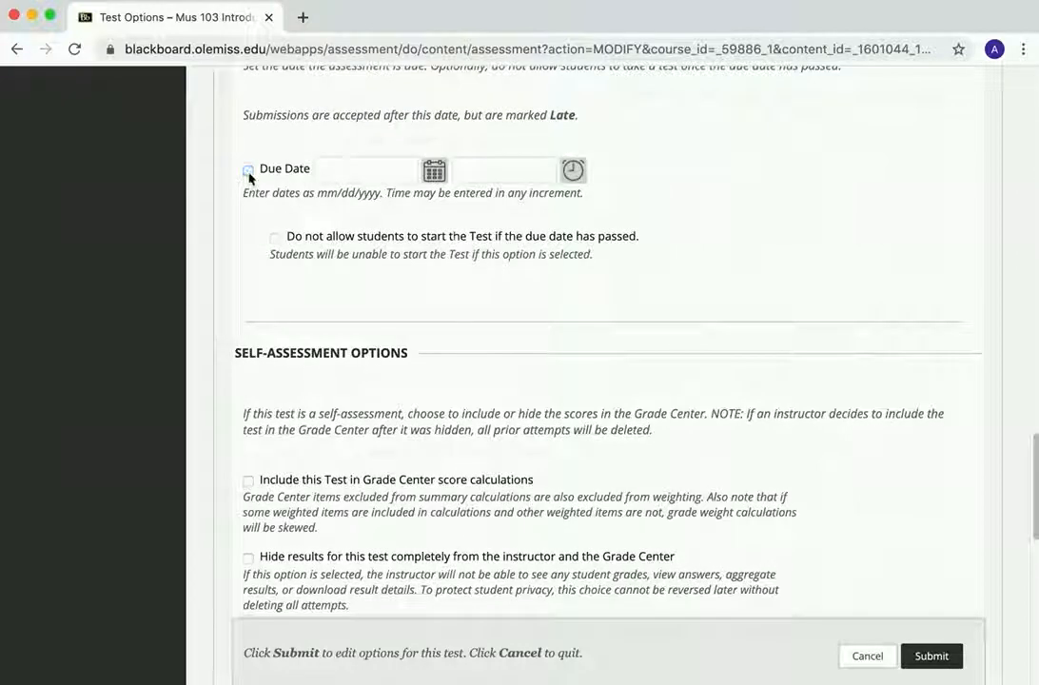
{"action": "left_click", "coordinate": [248, 172]}
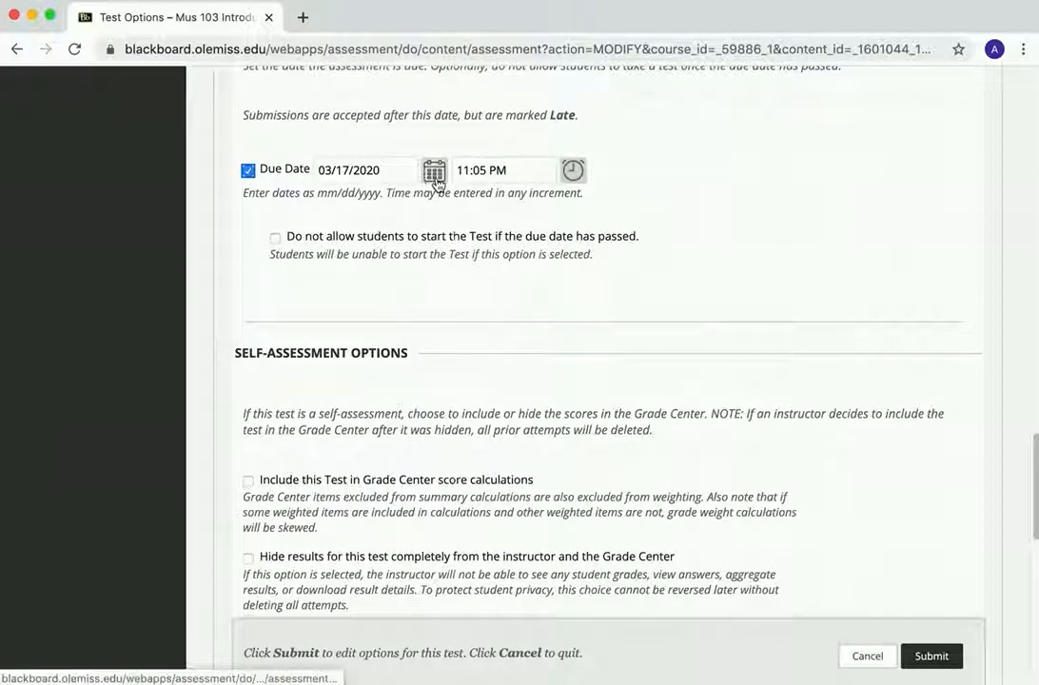
{"action": "left_click", "coordinate": [573, 172]}
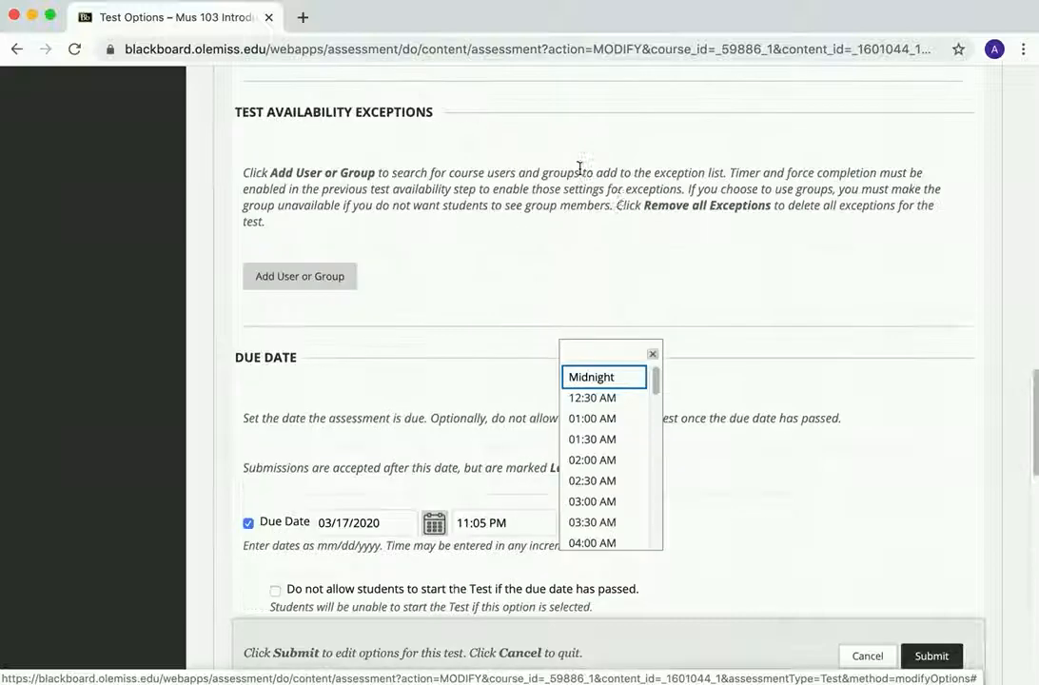
{"action": "left_click", "coordinate": [656, 436]}
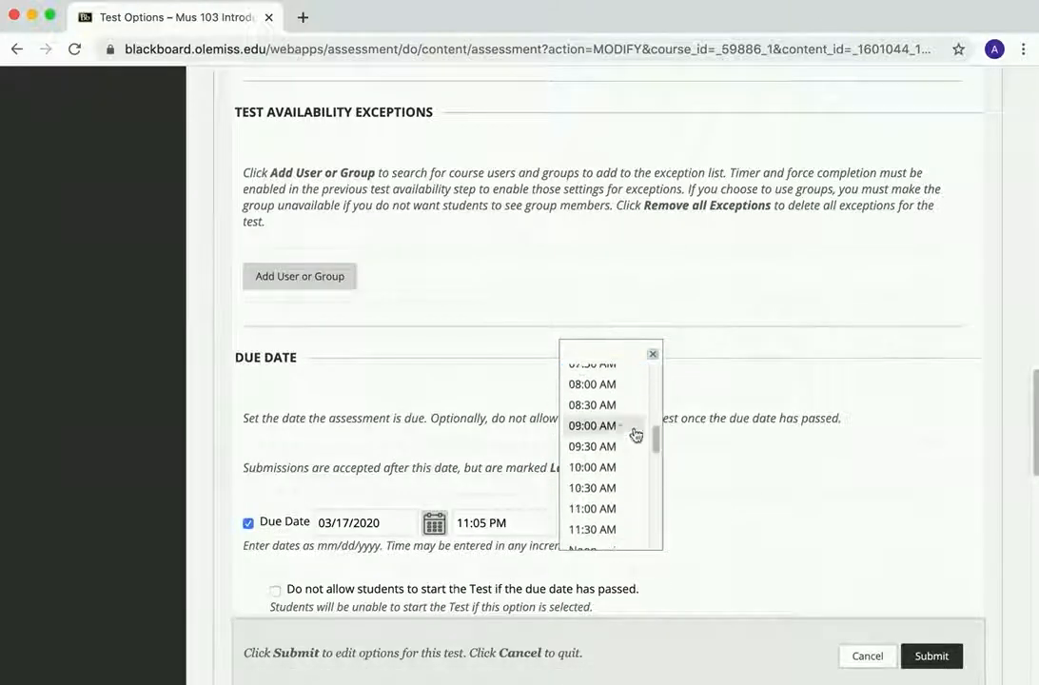
{"action": "left_click", "coordinate": [608, 487]}
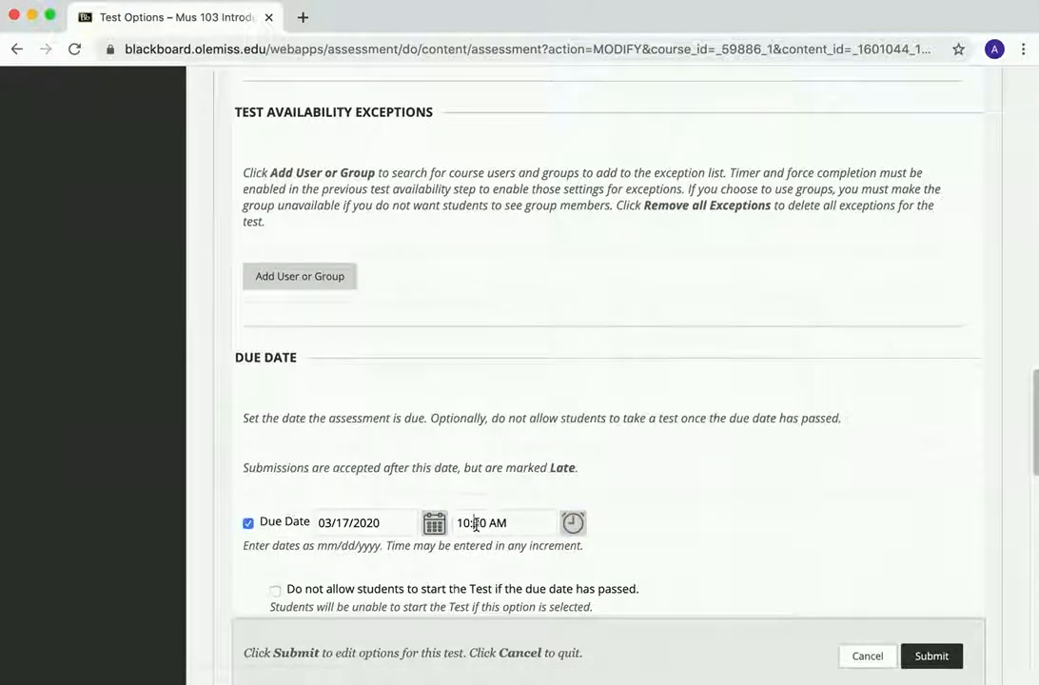
{"action": "key", "text": "BackSpace"}
{"action": "type", "text": "45"}
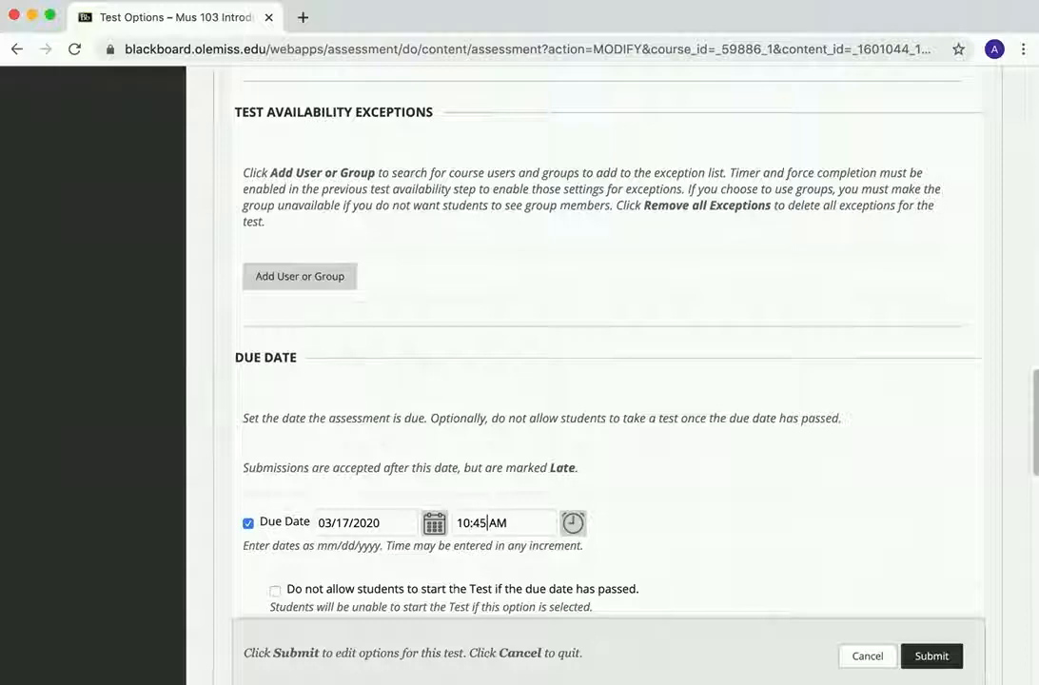
Step: Review the options for showing results and feedback, and set the test presentation to One at a Time
{"action": "scroll", "coordinate": [715, 543], "scroll_direction": "down", "scroll_amount": 5}
{"action": "scroll", "coordinate": [715, 544], "scroll_direction": "down", "scroll_amount": 3}
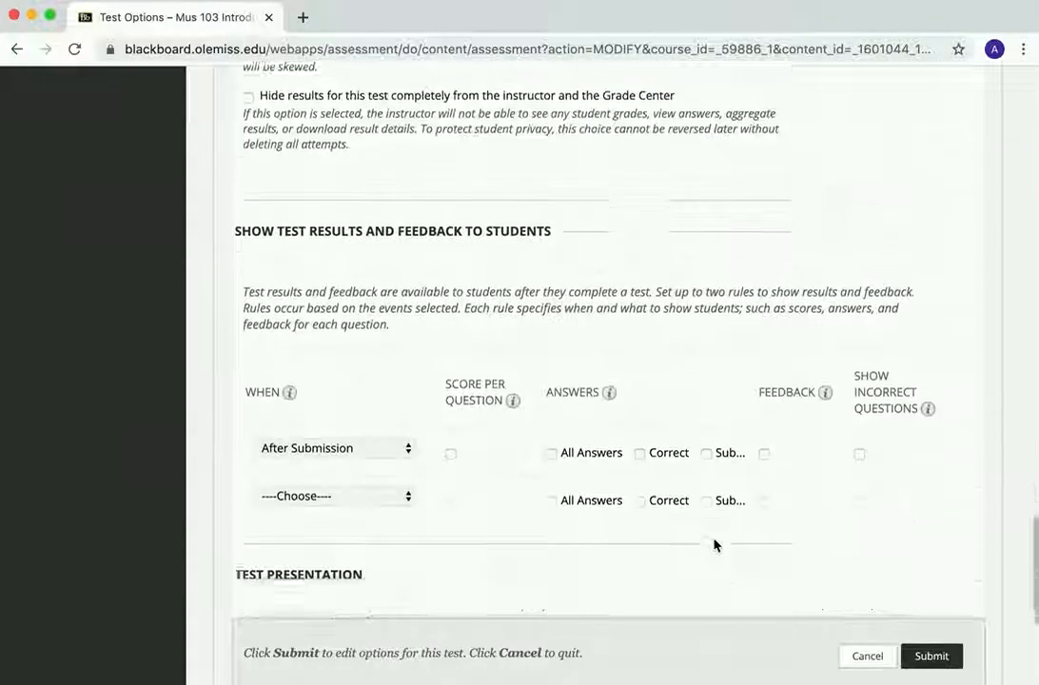
{"action": "scroll", "coordinate": [713, 538], "scroll_direction": "up", "scroll_amount": 2}
{"action": "scroll", "coordinate": [285, 343], "scroll_direction": "down", "scroll_amount": 5}
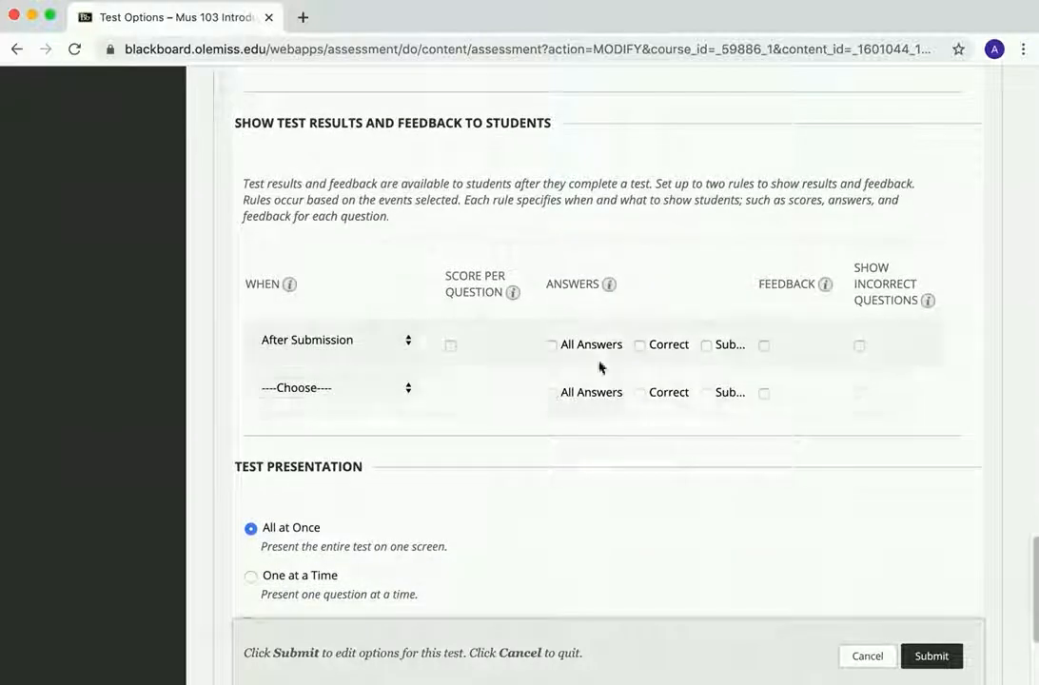
{"action": "scroll", "coordinate": [606, 473], "scroll_direction": "down", "scroll_amount": 3}
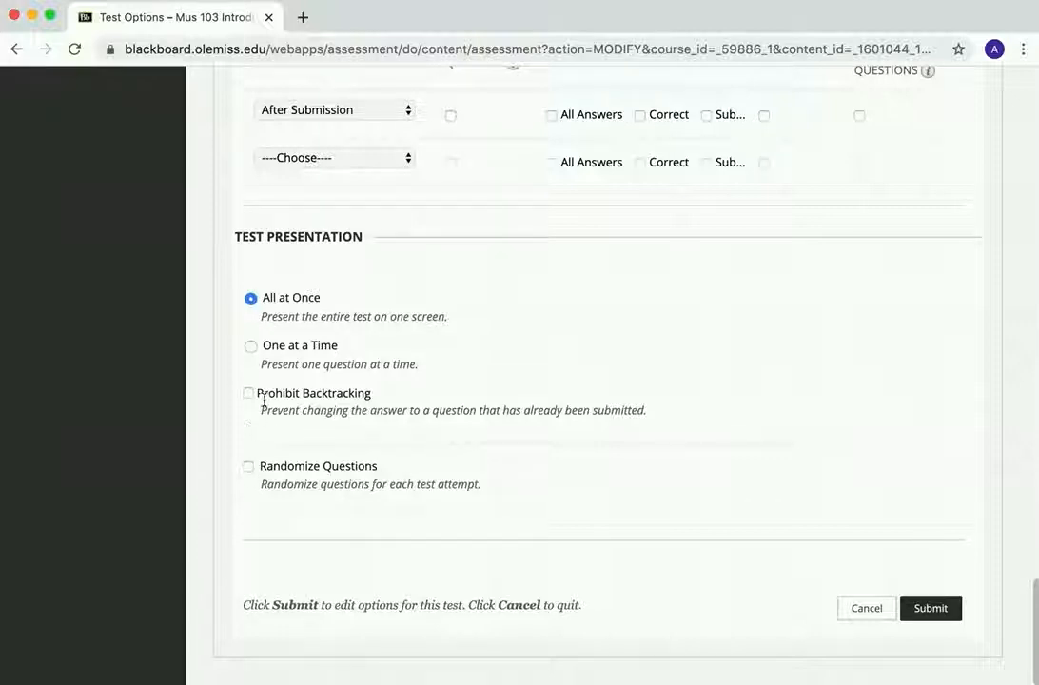
{"action": "left_click", "coordinate": [251, 348]}
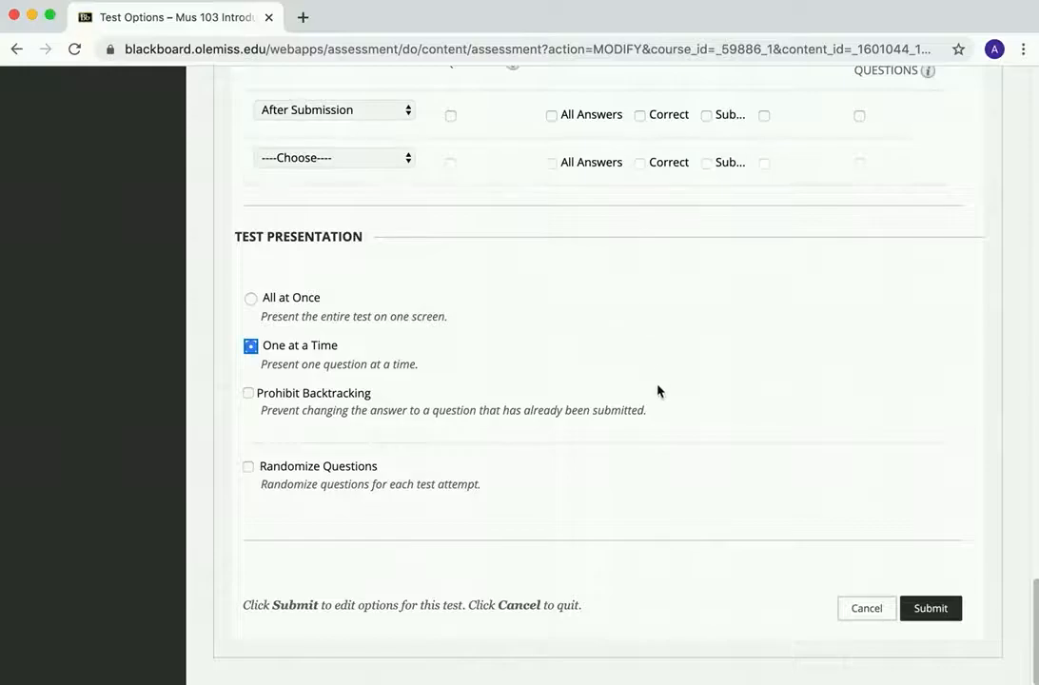
Step: Look back over the configured test options from the availability section down to the test presentation section
{"action": "scroll", "coordinate": [658, 390], "scroll_direction": "up", "scroll_amount": 10}
{"action": "scroll", "coordinate": [654, 398], "scroll_direction": "up", "scroll_amount": 15}
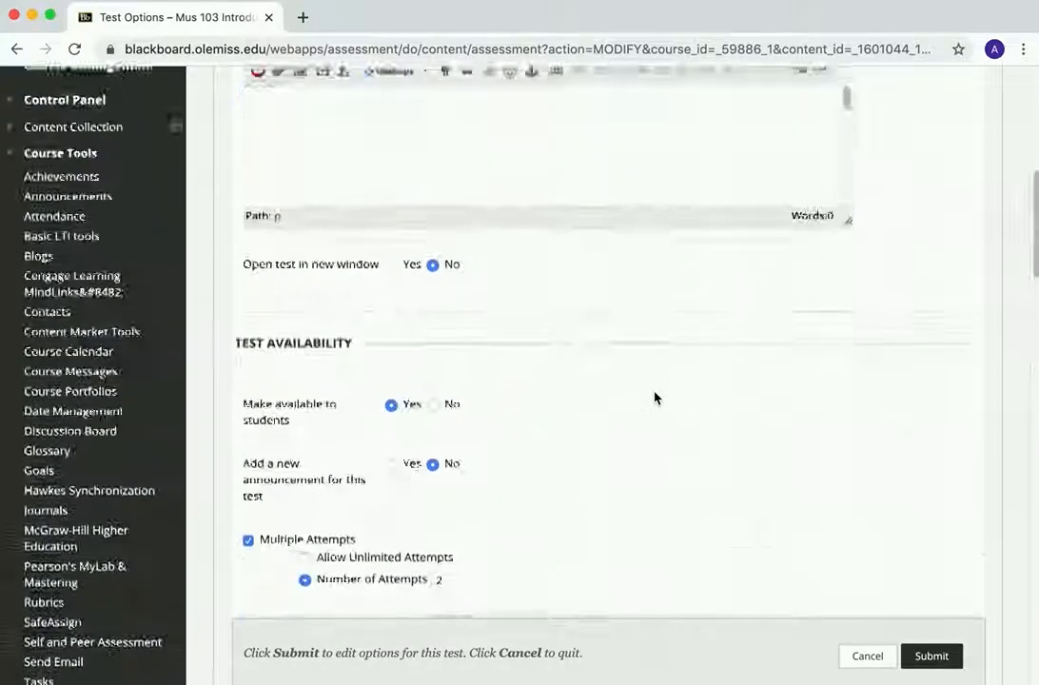
{"action": "scroll", "coordinate": [654, 397], "scroll_direction": "down", "scroll_amount": 20}
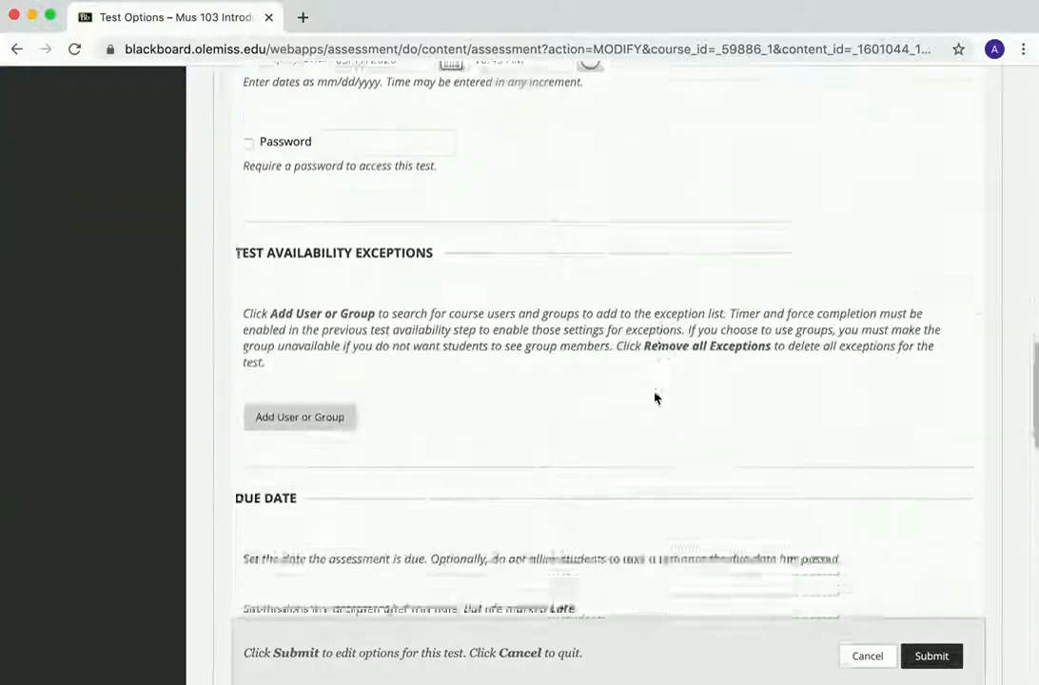
{"action": "scroll", "coordinate": [654, 398], "scroll_direction": "down", "scroll_amount": 7}
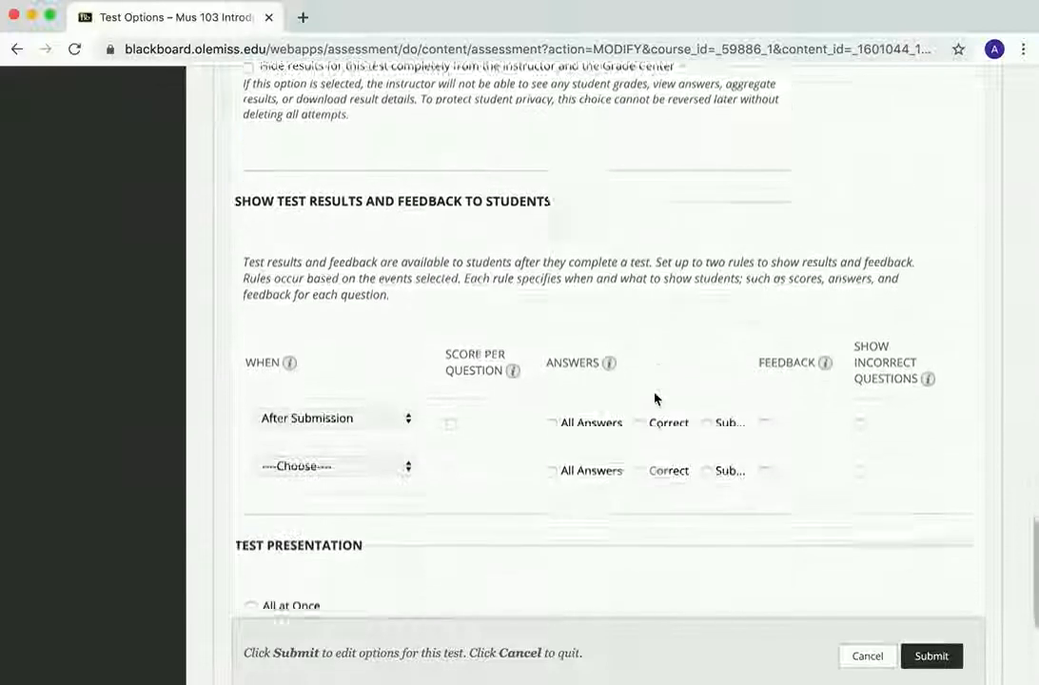